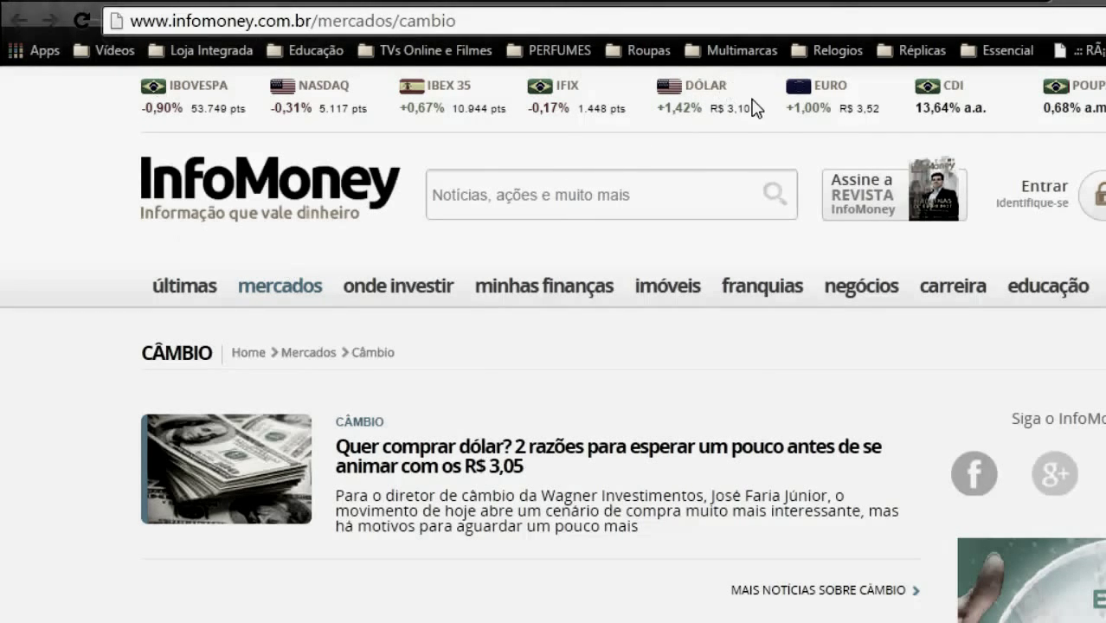
Step: Check the Dólar Turismo selling rate against the DOLAR cell in the Excel workbook, and open the IMPORTAÇÃO EM NÚMEROS sheet
{"action": "scroll", "coordinate": [356, 339], "scroll_direction": "down", "scroll_amount": 4}
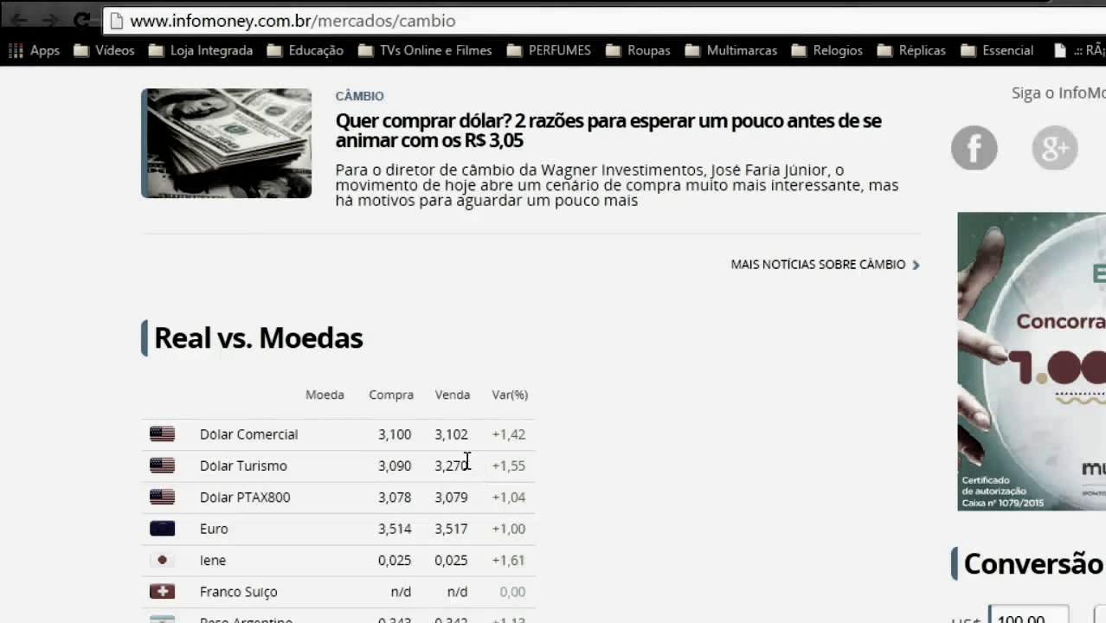
{"action": "left_click_drag", "start_coordinate": [468, 463], "coordinate": [444, 465]}
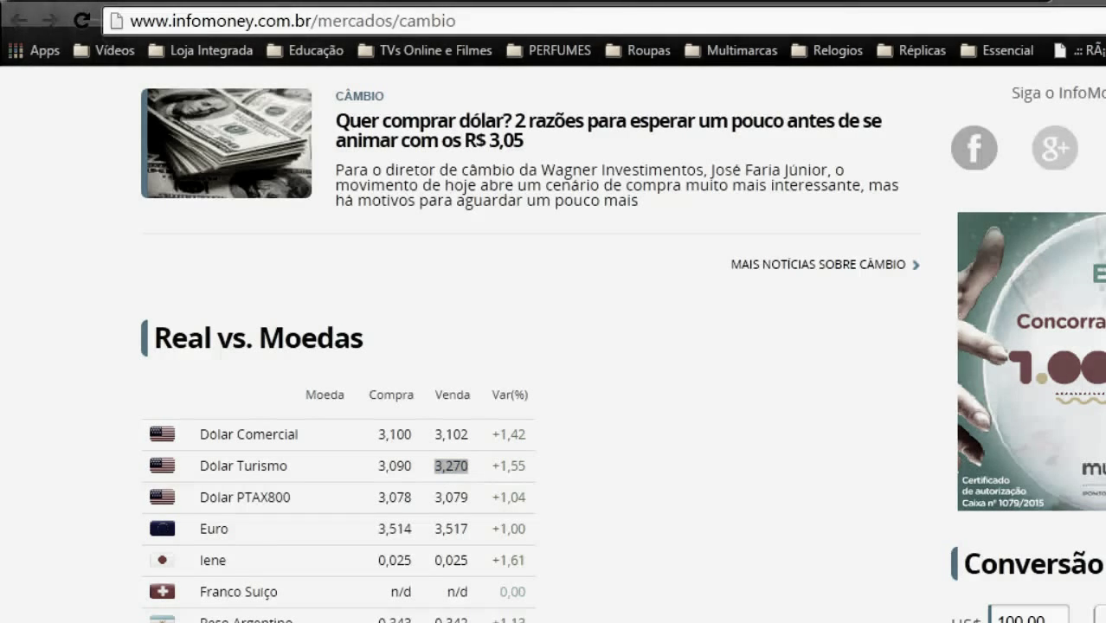
{"action": "left_click", "coordinate": [463, 598]}
{"action": "left_click", "coordinate": [472, 274]}
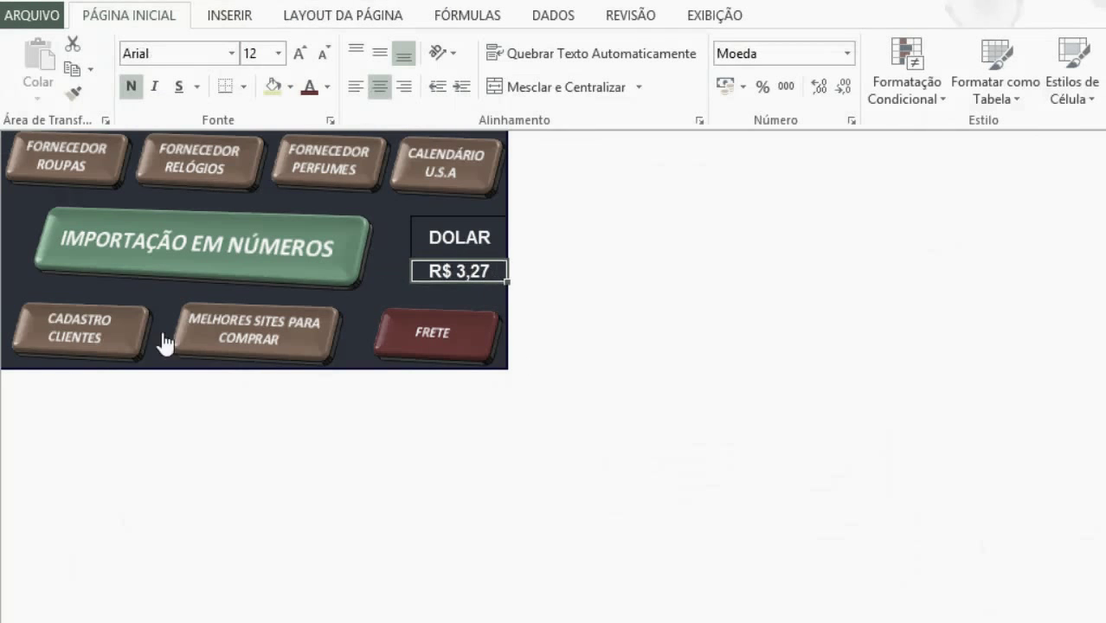
{"action": "left_click", "coordinate": [187, 261]}
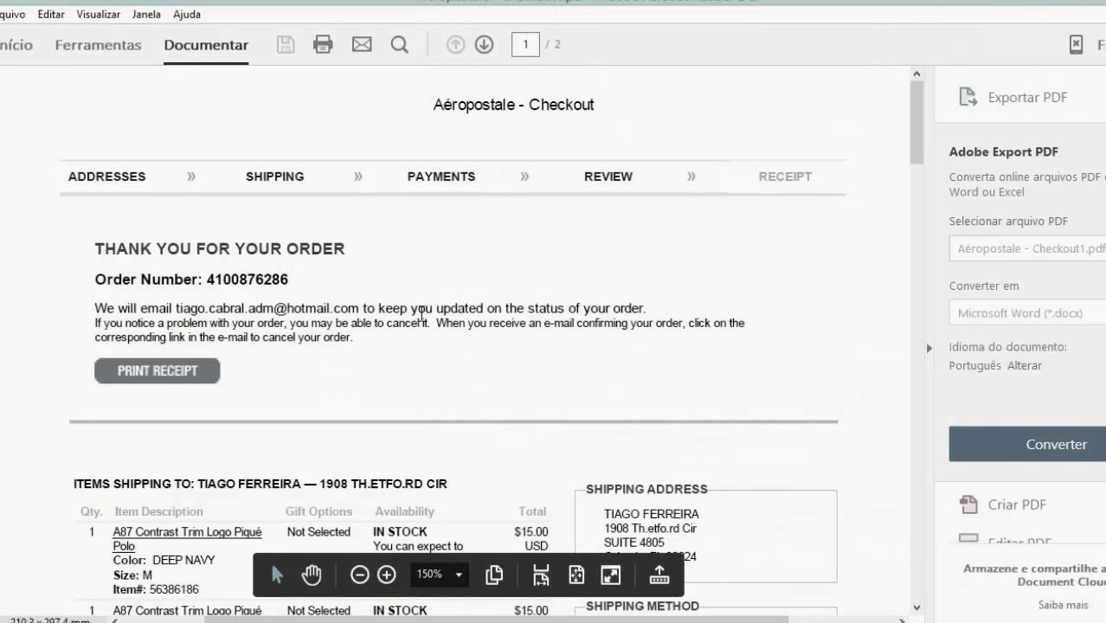
Step: Review the purchased items listed in the Aéropostale order receipt, through to the cost summary, and return to the first item
{"action": "scroll", "coordinate": [68, 375], "scroll_direction": "down", "scroll_amount": 3}
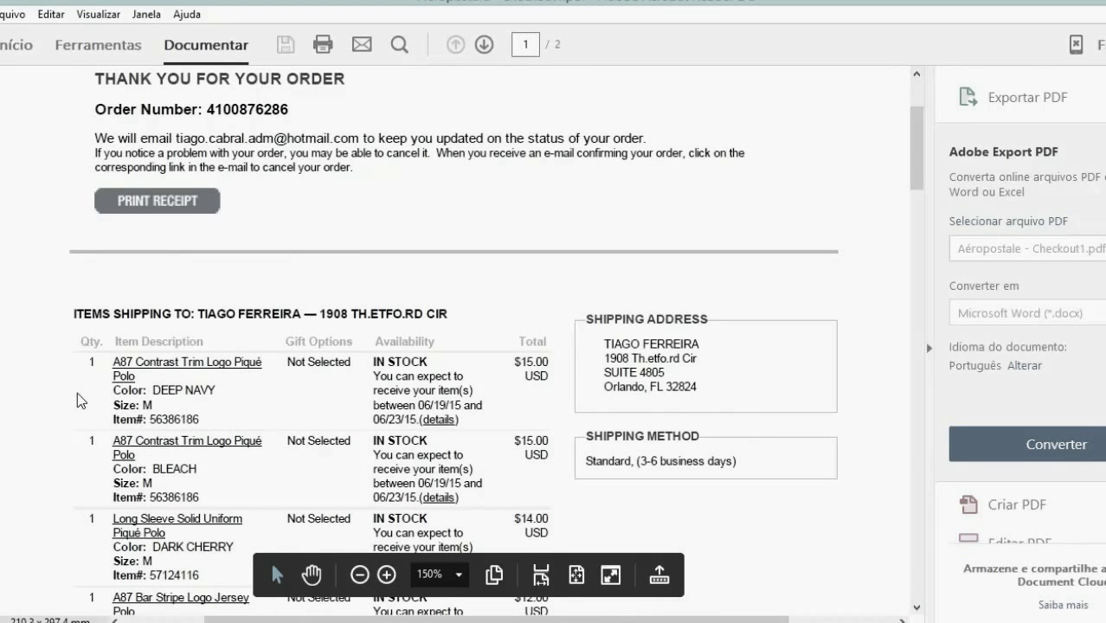
{"action": "scroll", "coordinate": [93, 396], "scroll_direction": "down", "scroll_amount": 7}
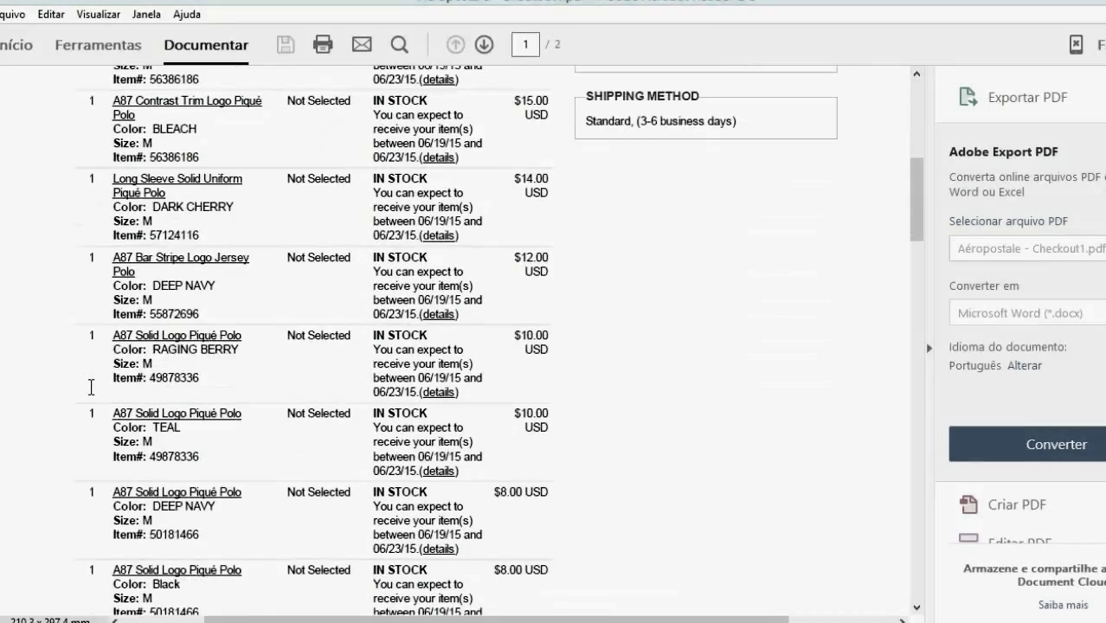
{"action": "scroll", "coordinate": [91, 387], "scroll_direction": "down", "scroll_amount": 8}
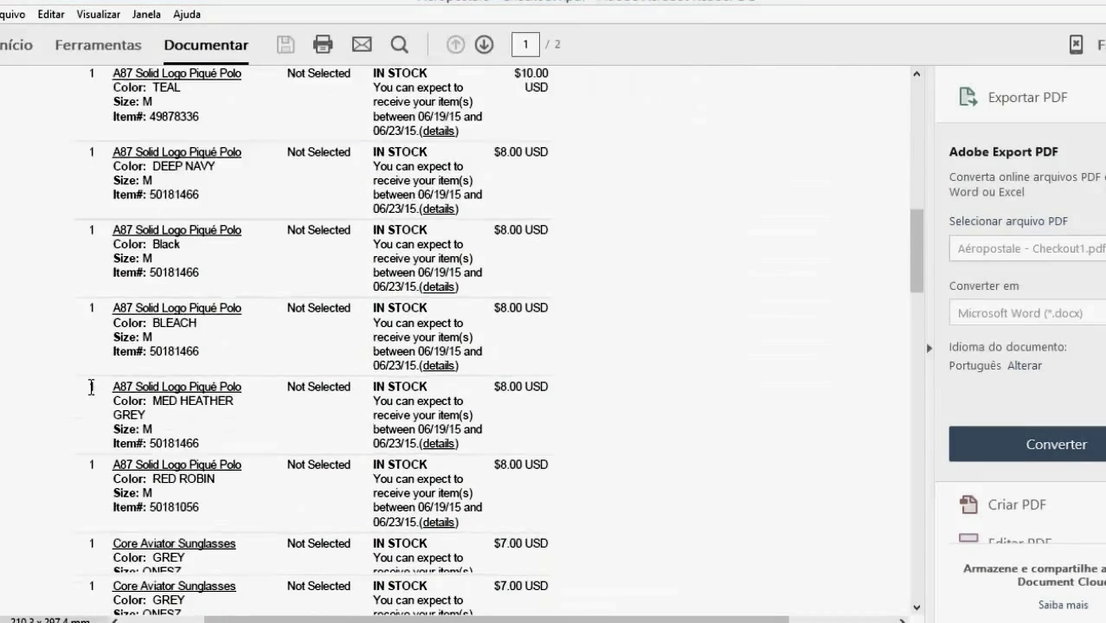
{"action": "scroll", "coordinate": [92, 391], "scroll_direction": "down", "scroll_amount": 4}
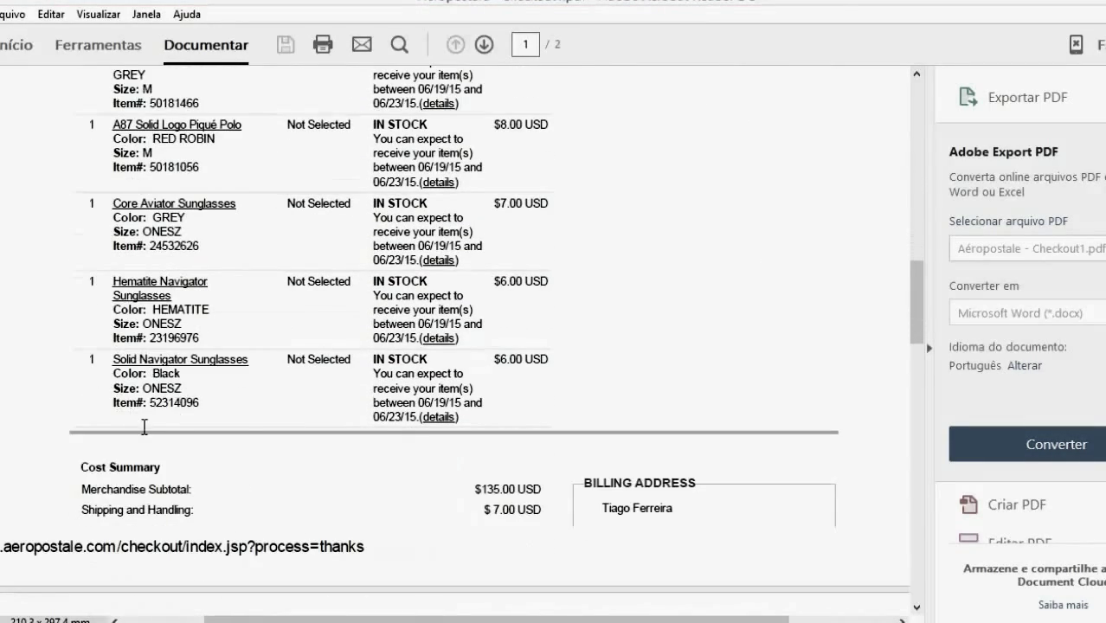
{"action": "scroll", "coordinate": [260, 467], "scroll_direction": "up", "scroll_amount": 19}
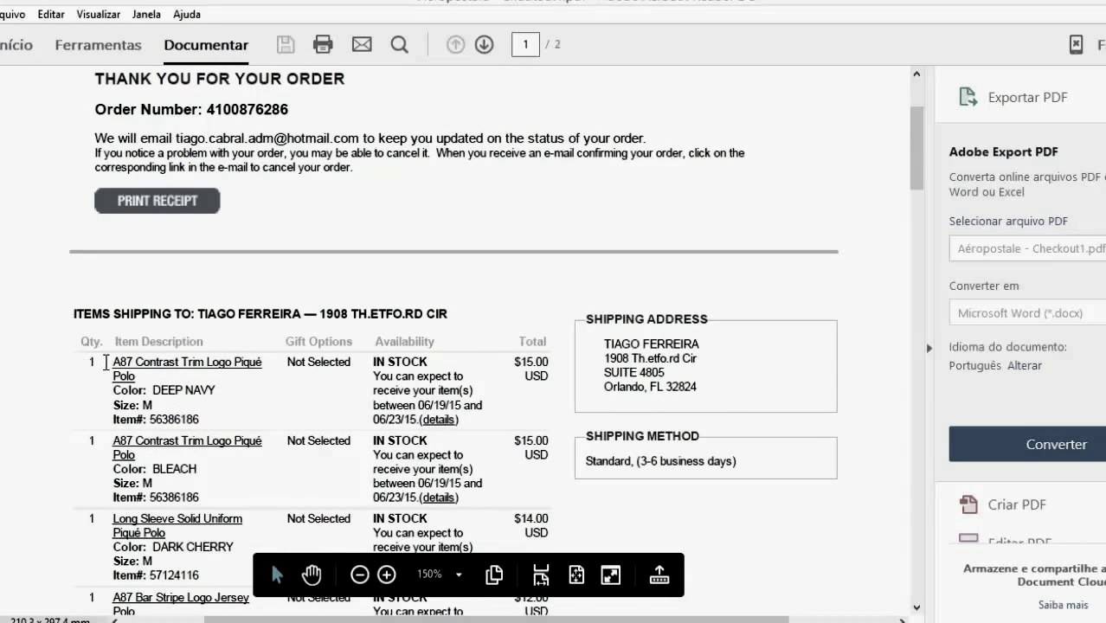
Step: Copy "A87 Contrast Trim Logo Piqué" from the receipt into the first product row's description cell in the Excel sheet
{"action": "left_click_drag", "start_coordinate": [126, 363], "coordinate": [249, 360]}
{"action": "key", "text": "ctrl+c"}
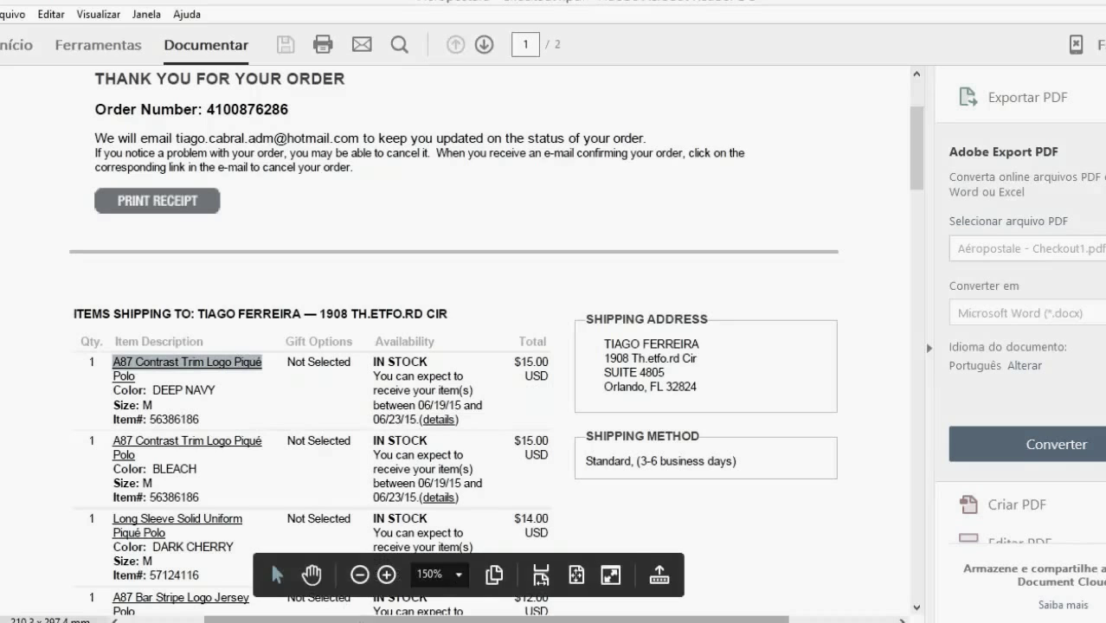
{"action": "left_click", "coordinate": [433, 622]}
{"action": "left_click", "coordinate": [397, 557]}
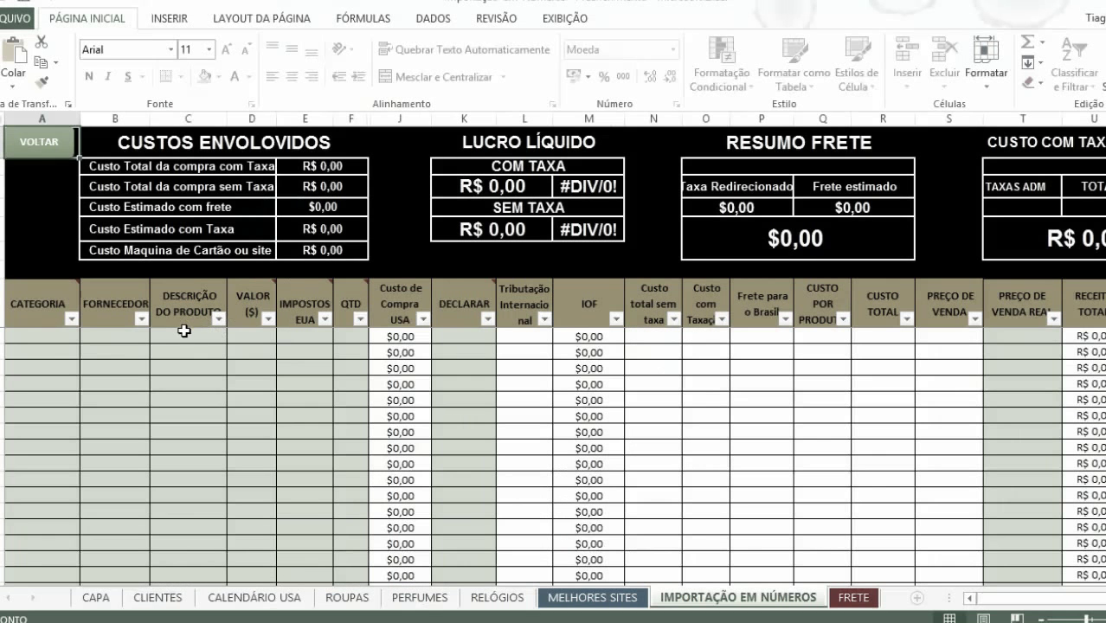
{"action": "left_click", "coordinate": [187, 336]}
{"action": "key", "text": "ctrl+v"}
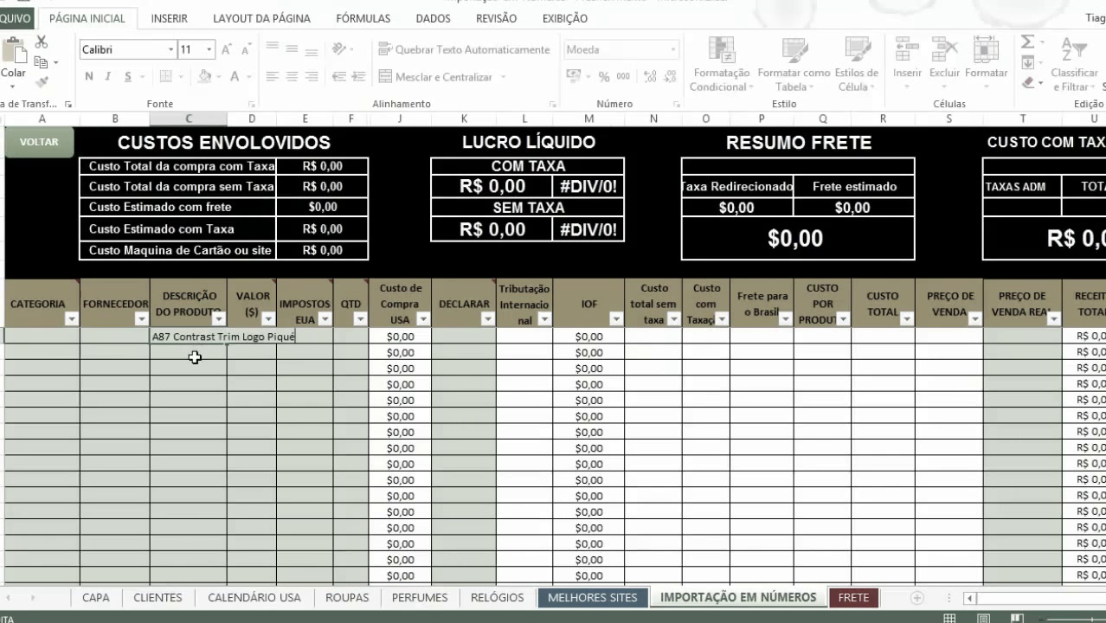
{"action": "key", "text": "Return"}
Step: Enter "Aero" as the supplier and choose "Camisa Polo" as the category for the first product row
{"action": "left_click", "coordinate": [96, 340]}
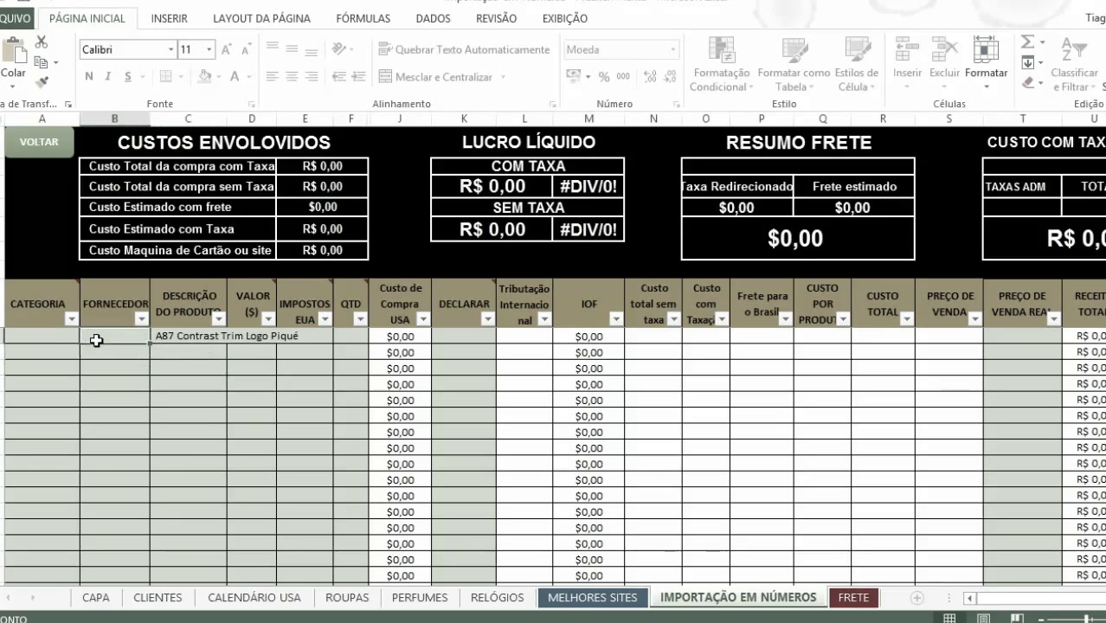
{"action": "type", "text": "A"}
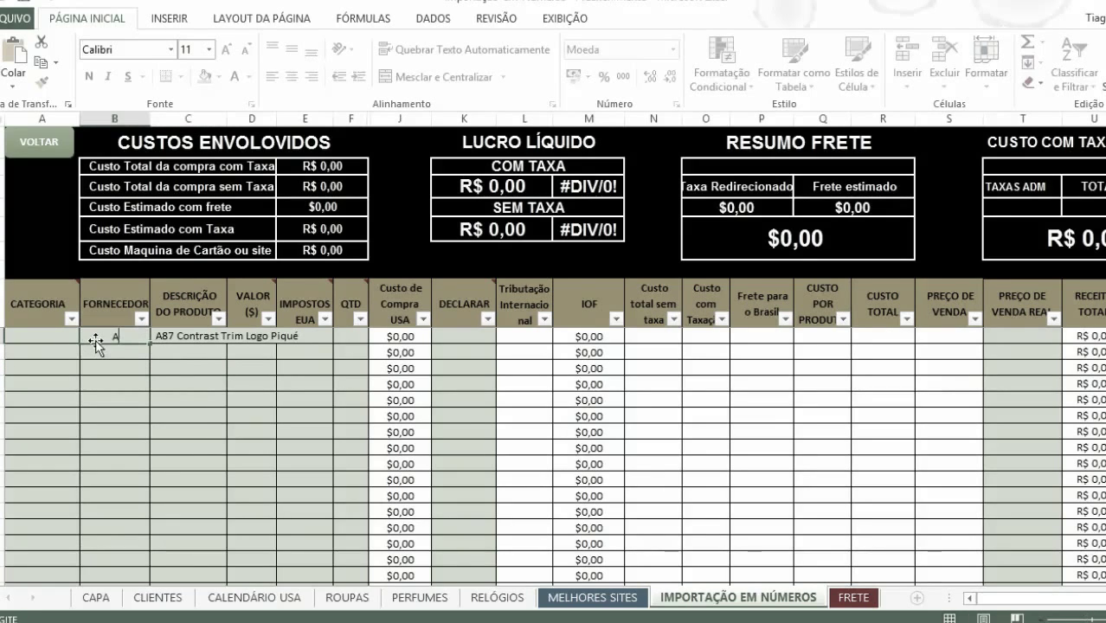
{"action": "type", "text": "ero"}
{"action": "left_click", "coordinate": [21, 336]}
{"action": "left_click", "coordinate": [88, 336]}
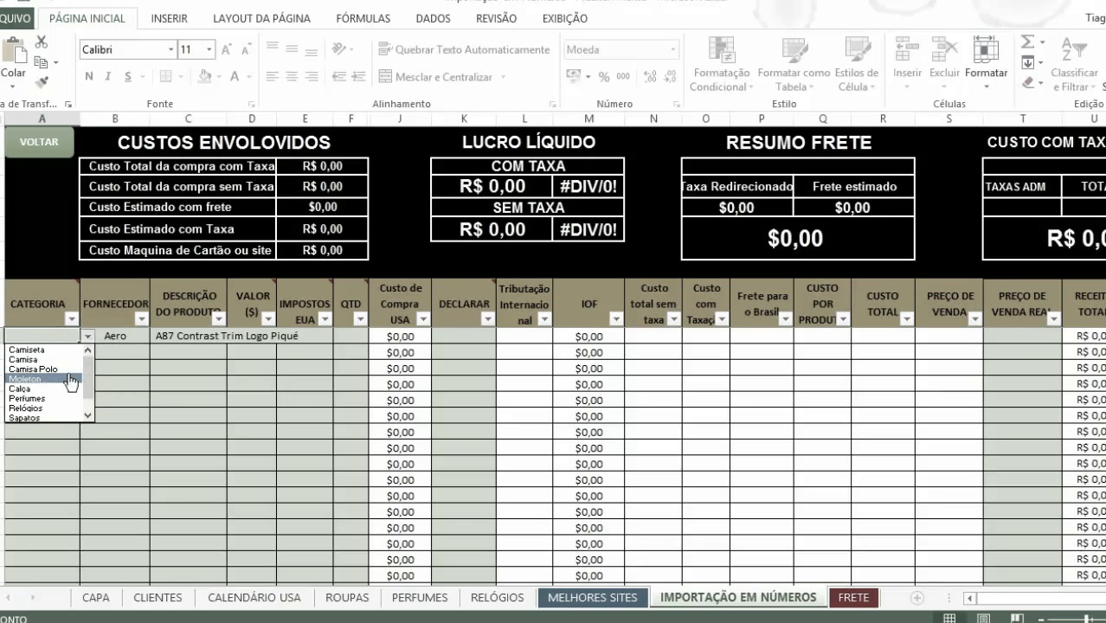
{"action": "left_click", "coordinate": [35, 369]}
{"action": "left_click", "coordinate": [226, 383]}
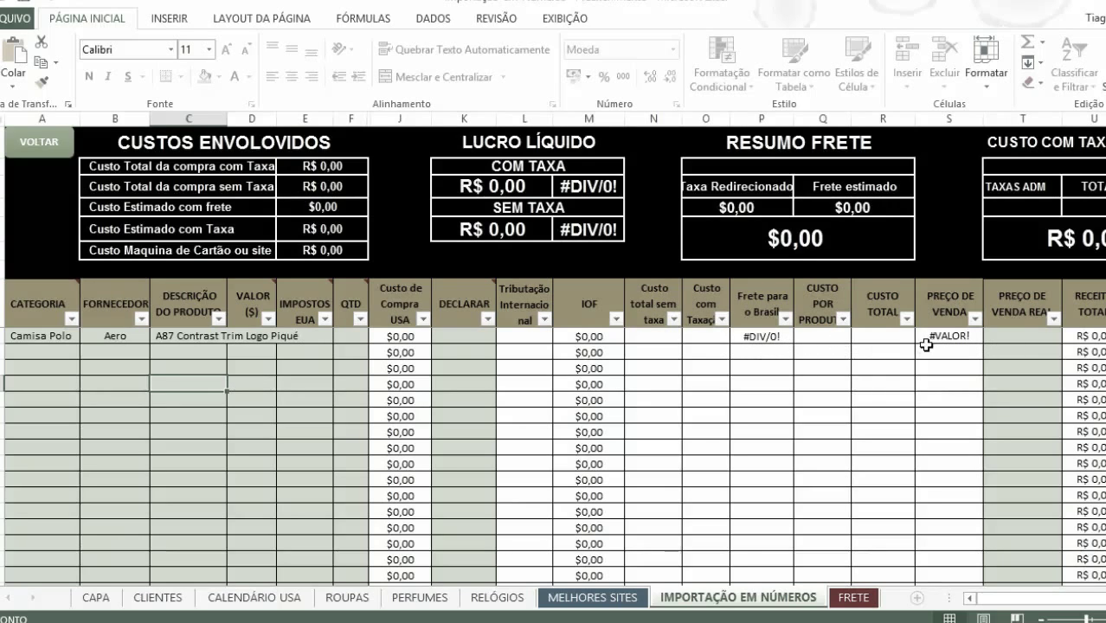
Step: Go over the shaded entry cells of the first product row, between CATEGORIA and DECLARAR
{"action": "left_click", "coordinate": [289, 337]}
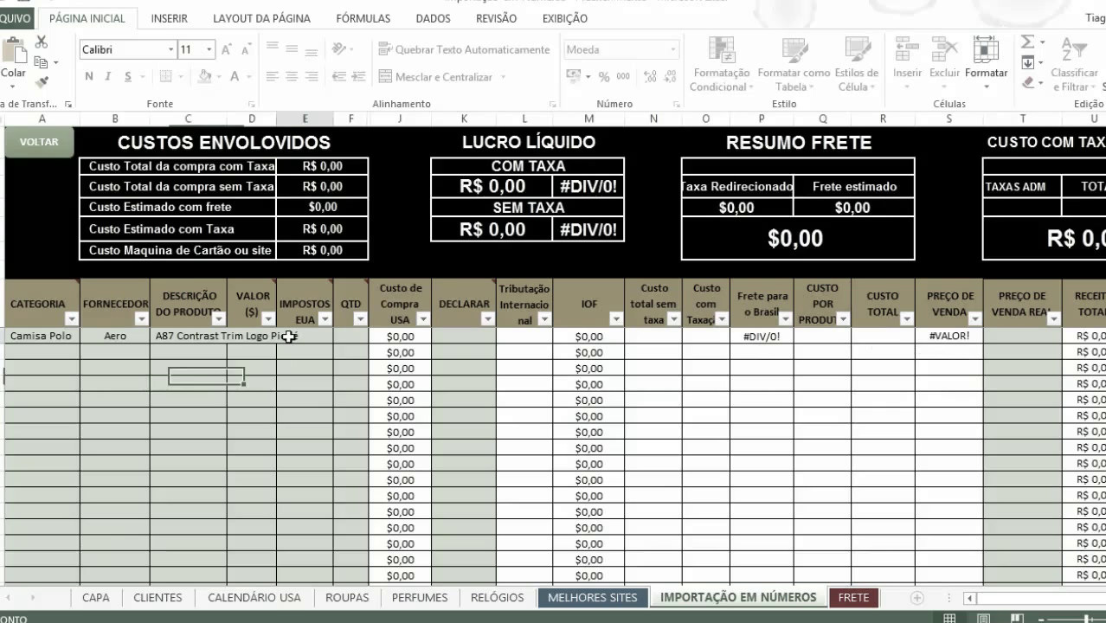
{"action": "left_click", "coordinate": [337, 337]}
{"action": "left_click", "coordinate": [469, 336]}
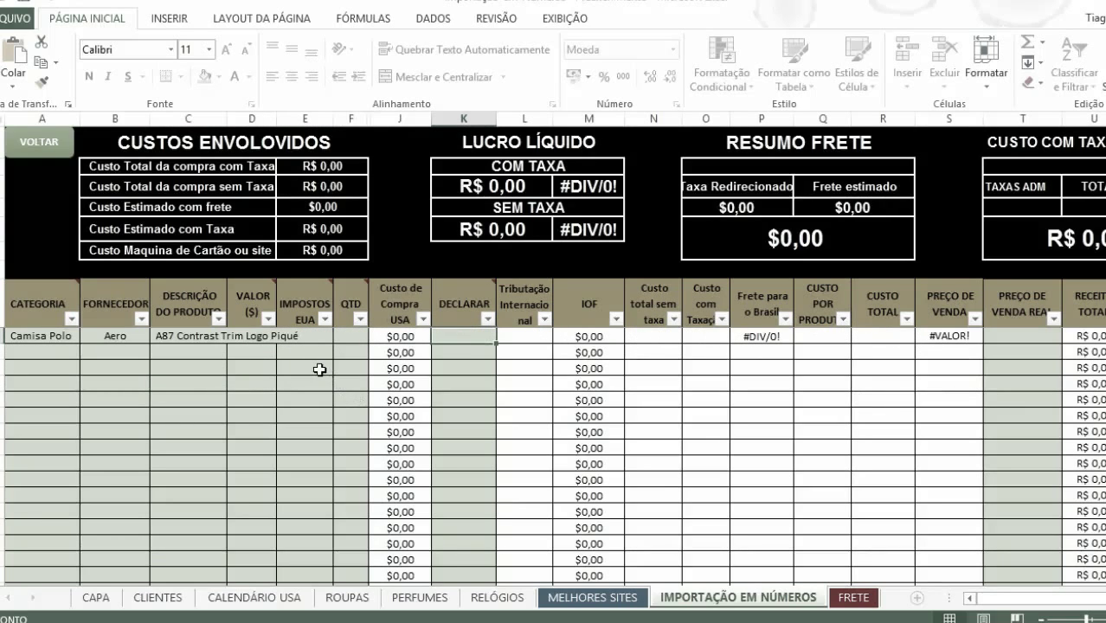
{"action": "left_click", "coordinate": [36, 339]}
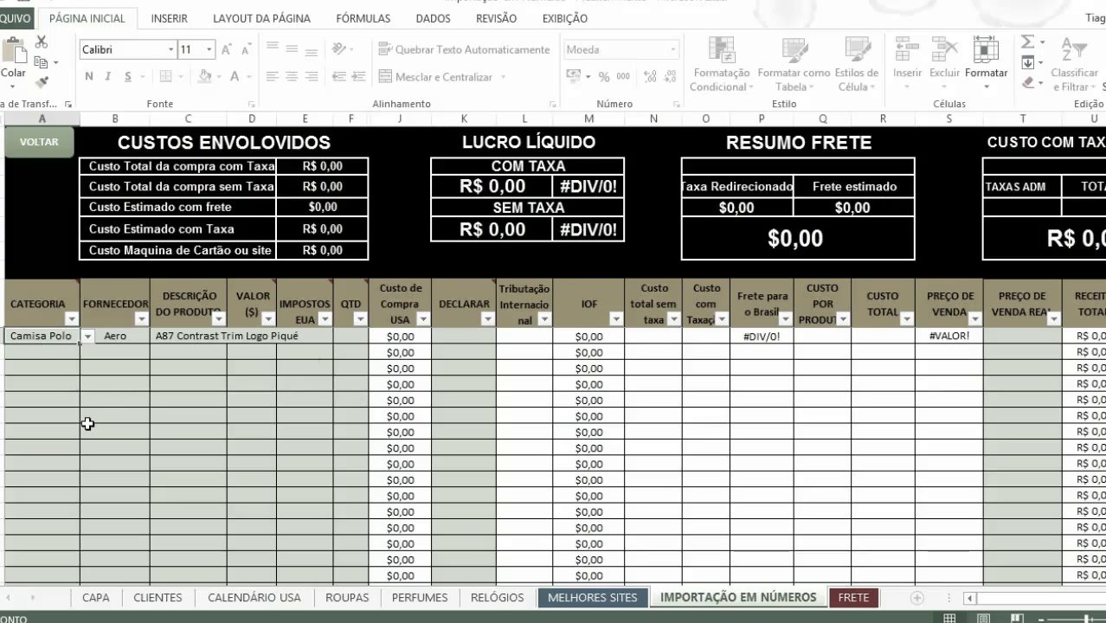
{"action": "left_click", "coordinate": [110, 336]}
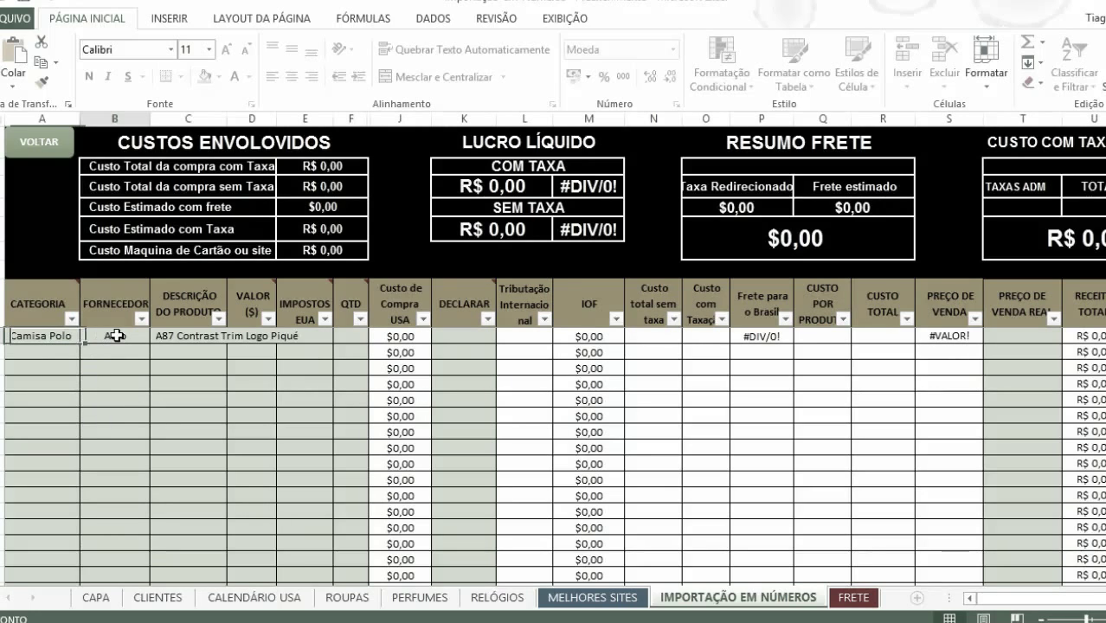
{"action": "left_click", "coordinate": [164, 336]}
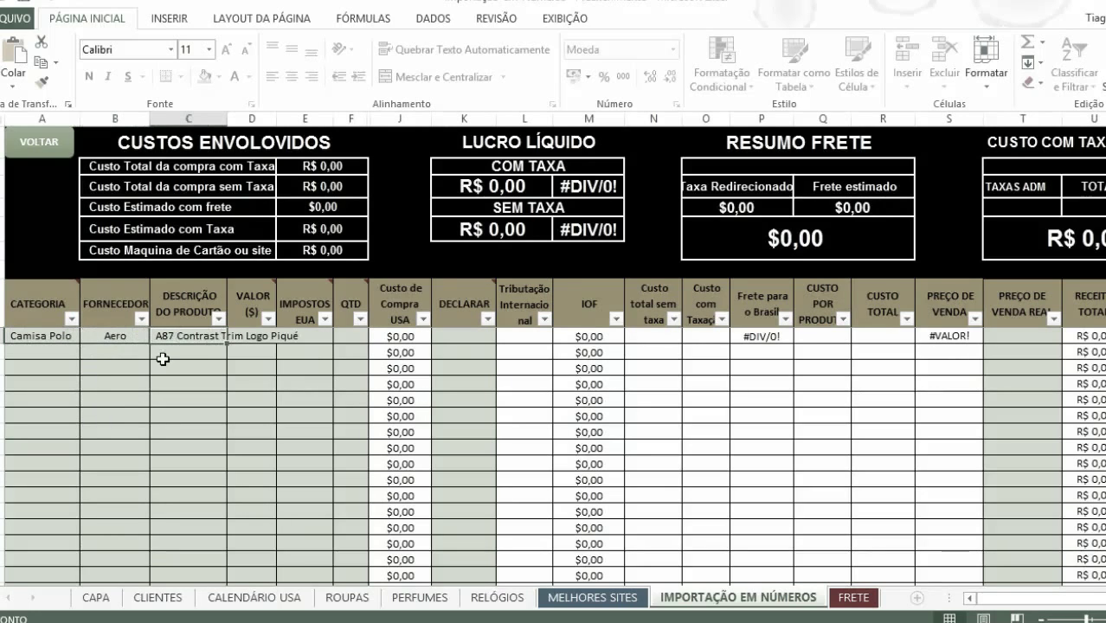
{"action": "left_click", "coordinate": [250, 335]}
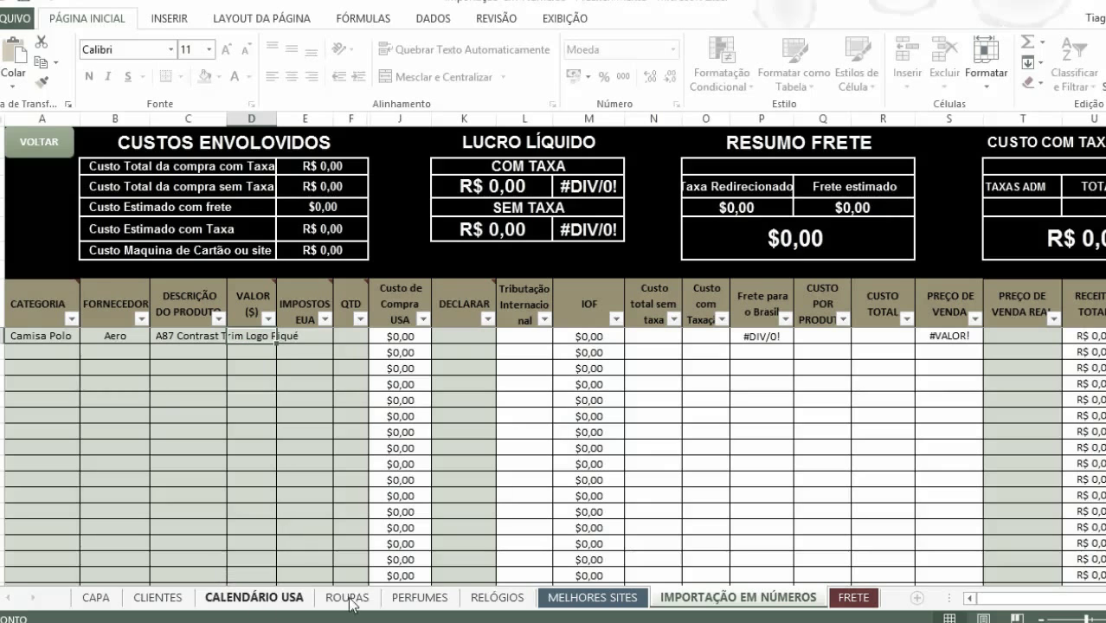
Step: Check the first polo's price on the receipt and enter 15 as its VALOR ($) in the Excel sheet
{"action": "key", "text": "alt+Tab"}
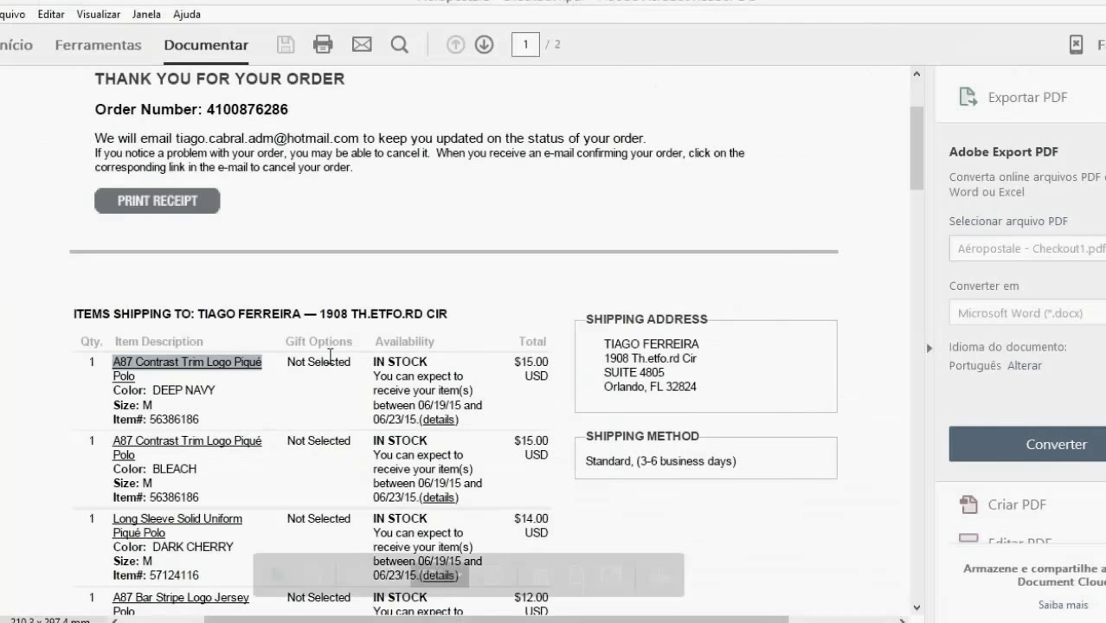
{"action": "key", "text": "alt+Tab"}
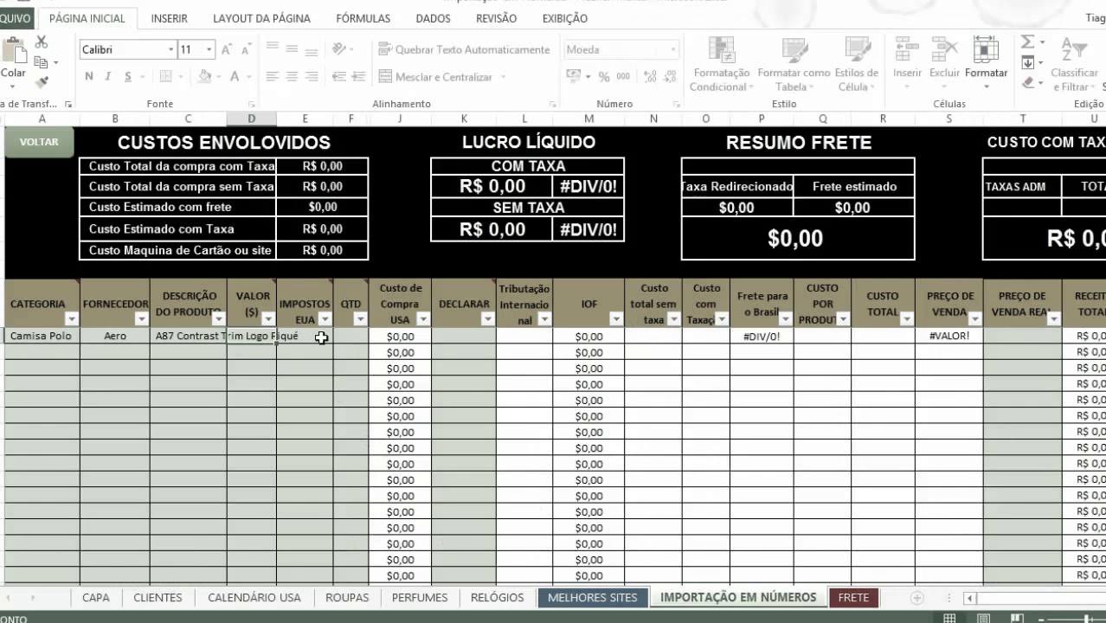
{"action": "left_click", "coordinate": [241, 342]}
{"action": "type", "text": "15"}
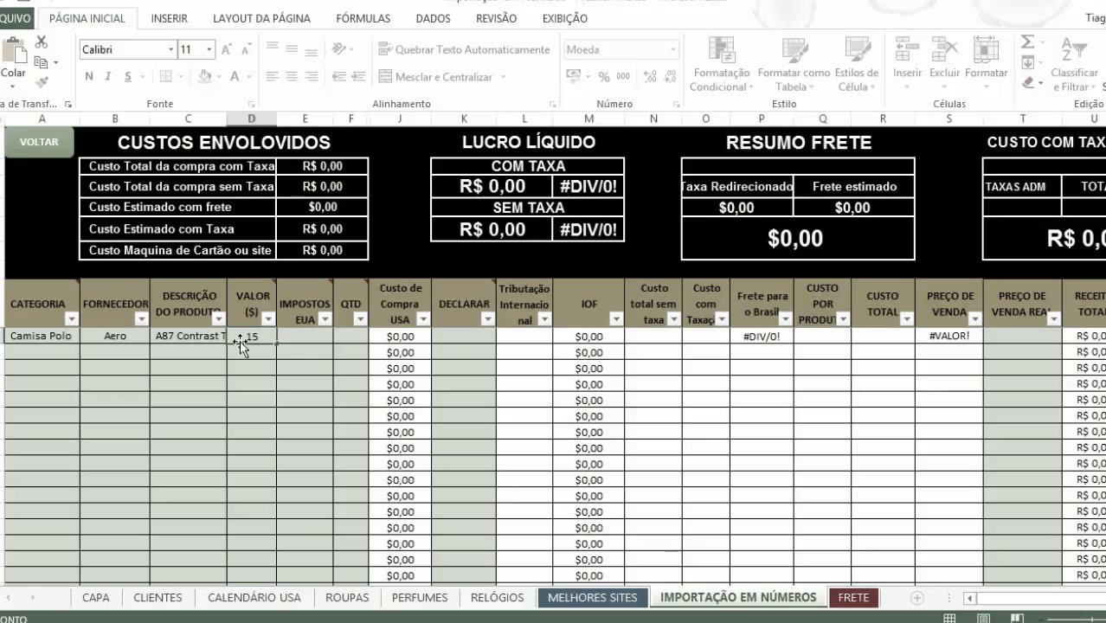
{"action": "left_click", "coordinate": [314, 343]}
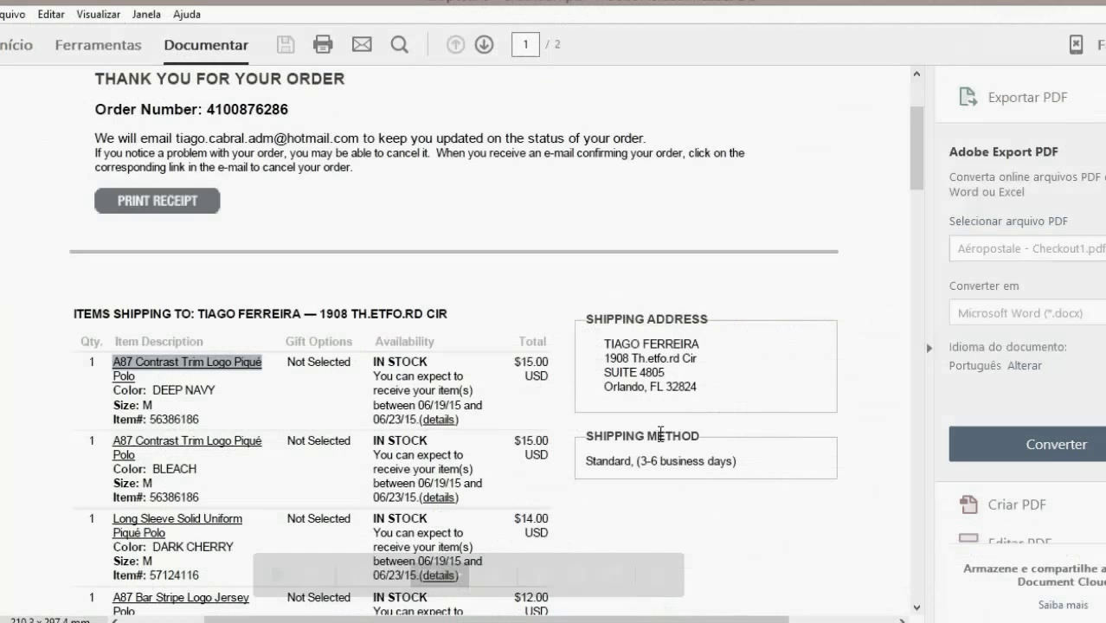
Step: Examine the merchandise subtotal, shipping and sales tax amounts in the PDF receipt's cost summary
{"action": "key", "text": "alt+Tab"}
{"action": "scroll", "coordinate": [553, 417], "scroll_direction": "down", "scroll_amount": 3}
{"action": "scroll", "coordinate": [552, 417], "scroll_direction": "down", "scroll_amount": 20}
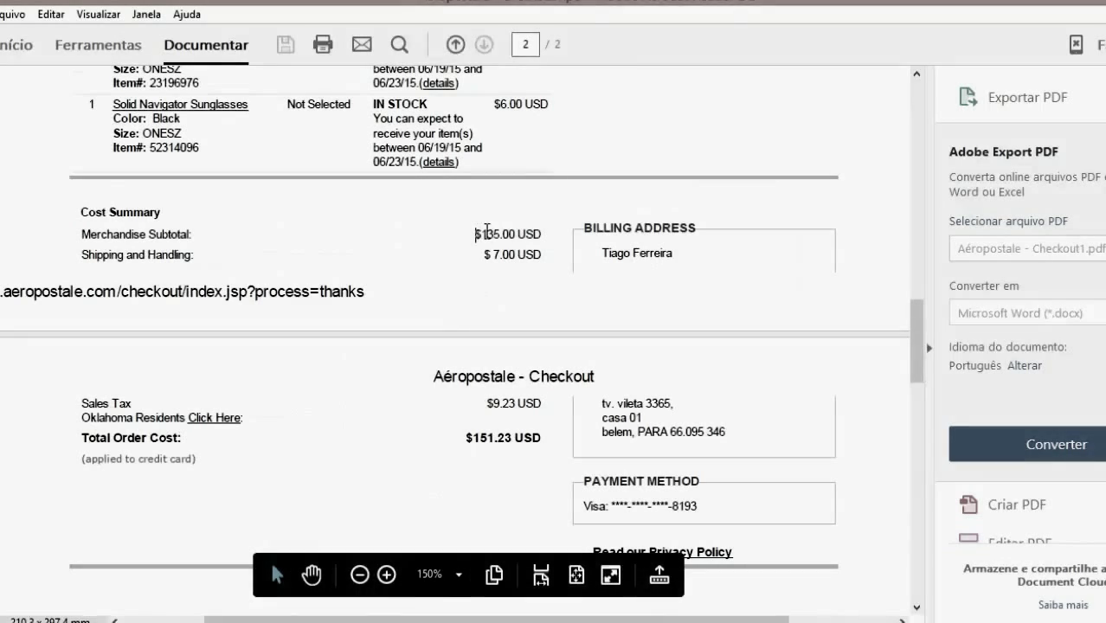
{"action": "left_click_drag", "start_coordinate": [475, 234], "coordinate": [543, 234]}
{"action": "left_click_drag", "start_coordinate": [482, 254], "coordinate": [534, 253]}
{"action": "left_click_drag", "start_coordinate": [491, 403], "coordinate": [534, 411]}
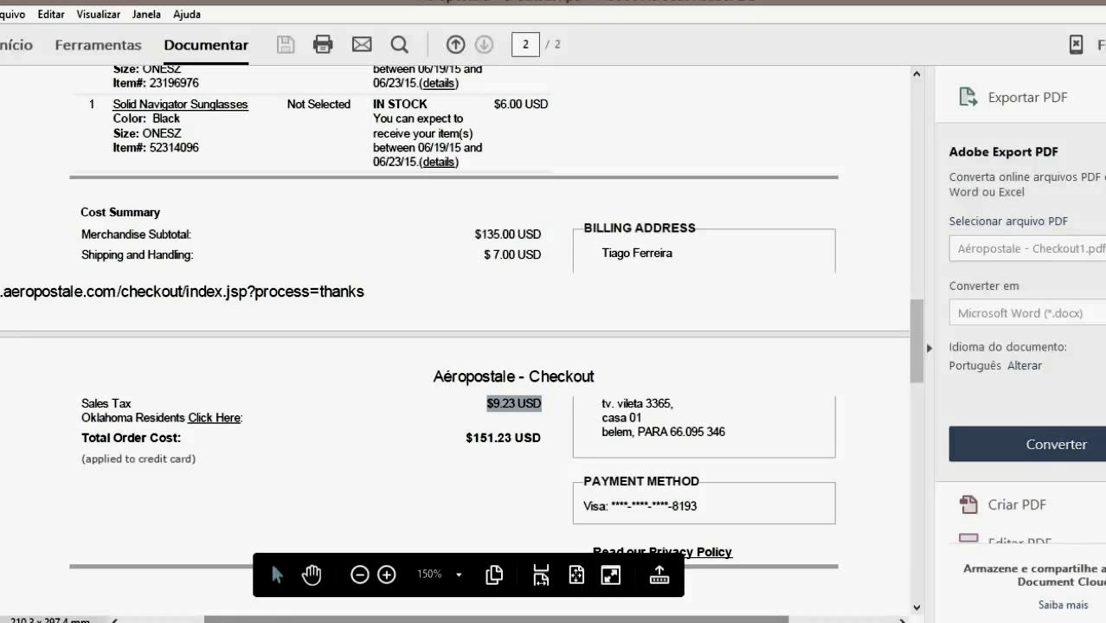
Step: Add the 7 shipping charge and the 9,23 sales tax in the Windows calculator
{"action": "left_click", "coordinate": [177, 622]}
{"action": "left_click_drag", "start_coordinate": [121, 344], "coordinate": [726, 181]}
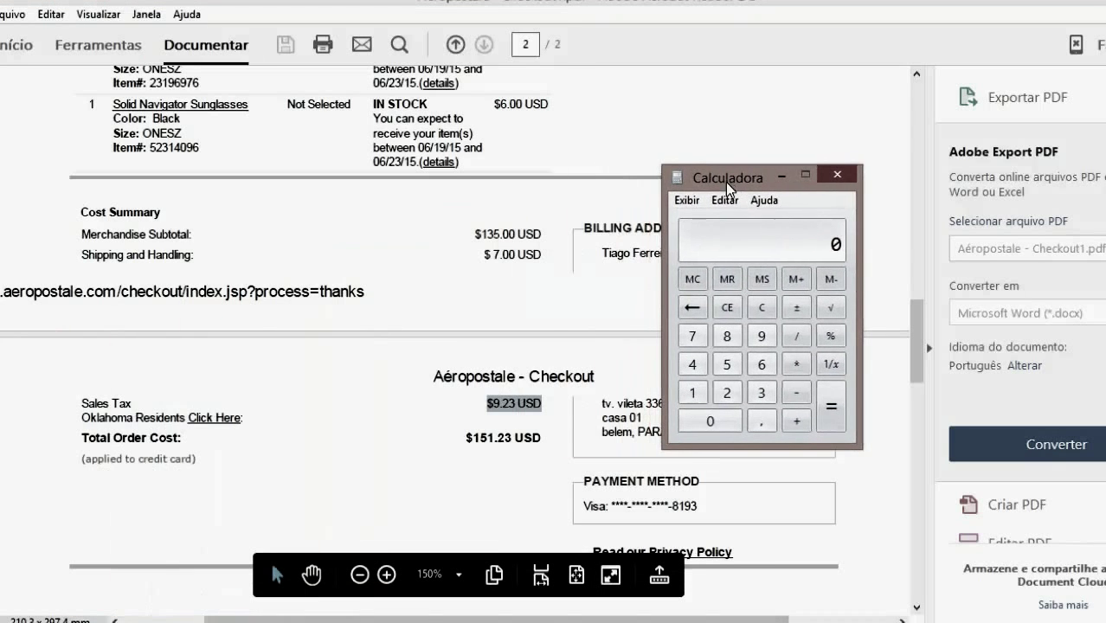
{"action": "left_click", "coordinate": [696, 343]}
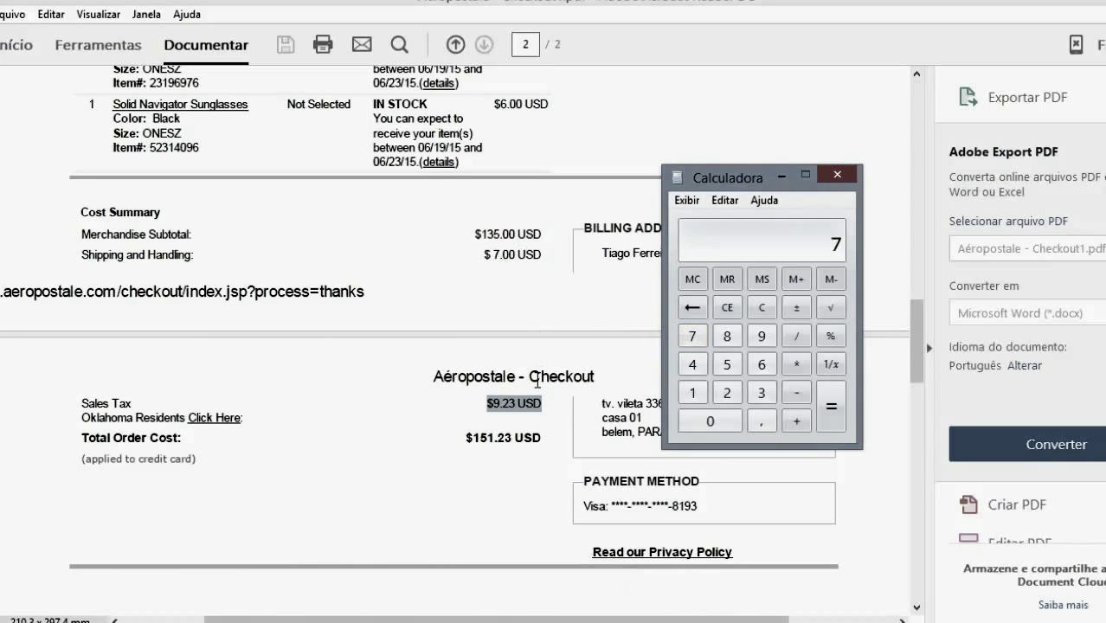
{"action": "left_click", "coordinate": [797, 421]}
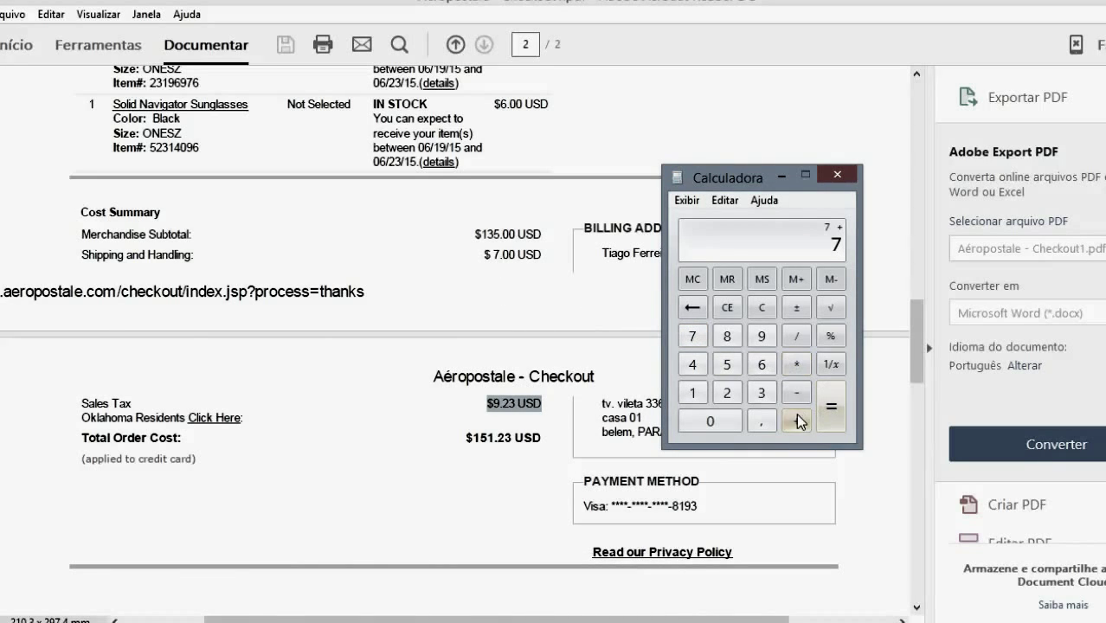
{"action": "left_click", "coordinate": [762, 336]}
{"action": "left_click", "coordinate": [762, 421]}
{"action": "left_click", "coordinate": [727, 394]}
{"action": "left_click", "coordinate": [761, 394]}
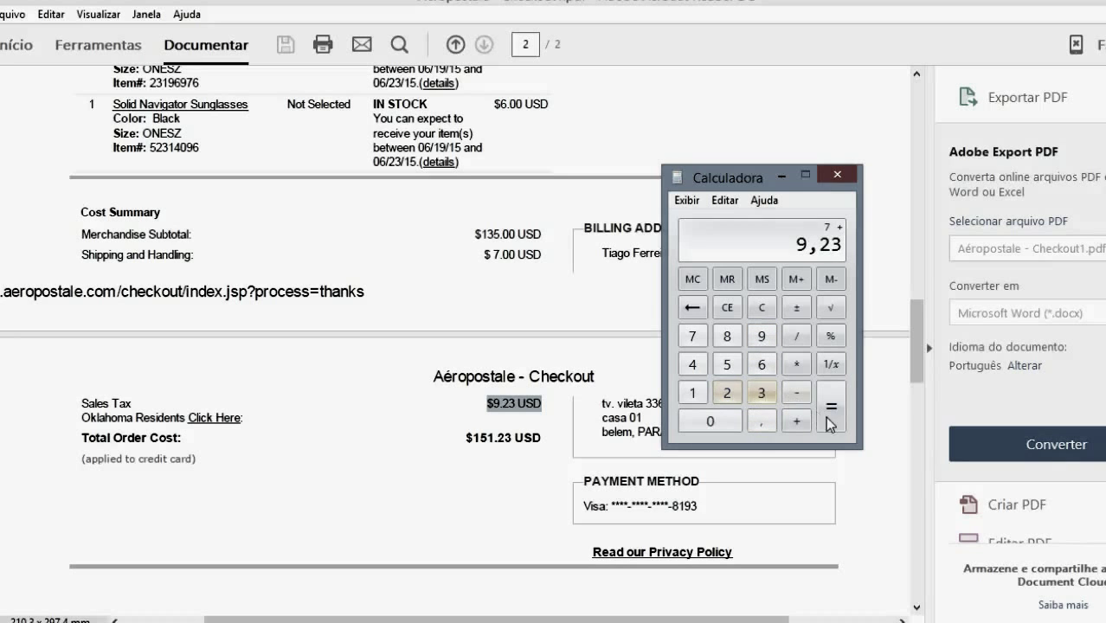
{"action": "left_click", "coordinate": [833, 414]}
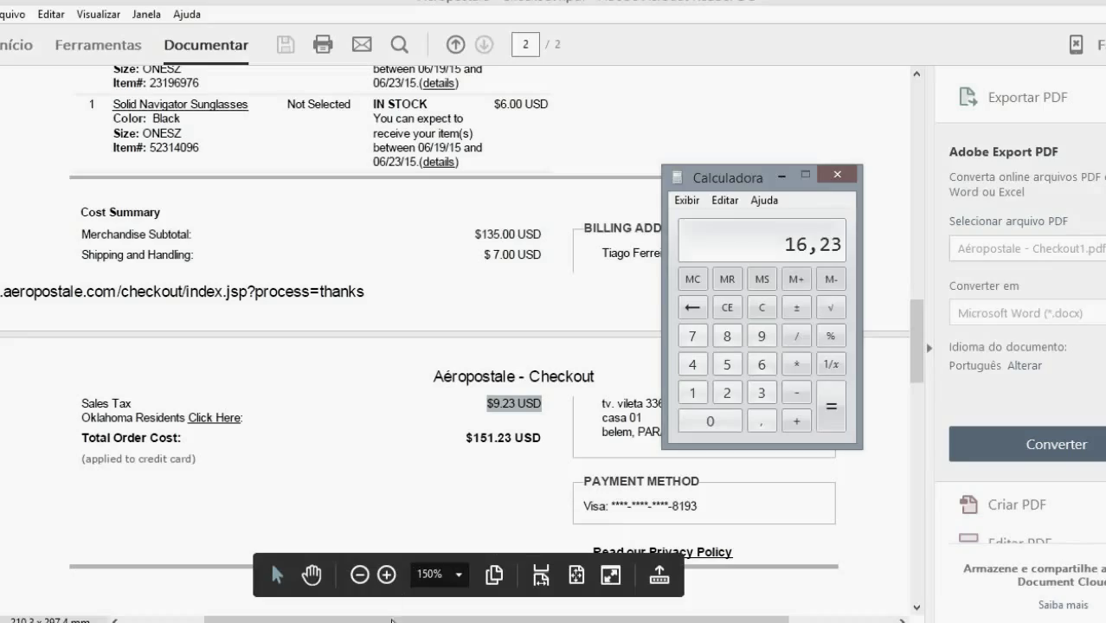
Step: Switch to the Excel import sheet and set the valor da taxa in the per-piece tax calculation to 16,23
{"action": "mouse_move", "coordinate": [392, 622]}
{"action": "left_click", "coordinate": [381, 545]}
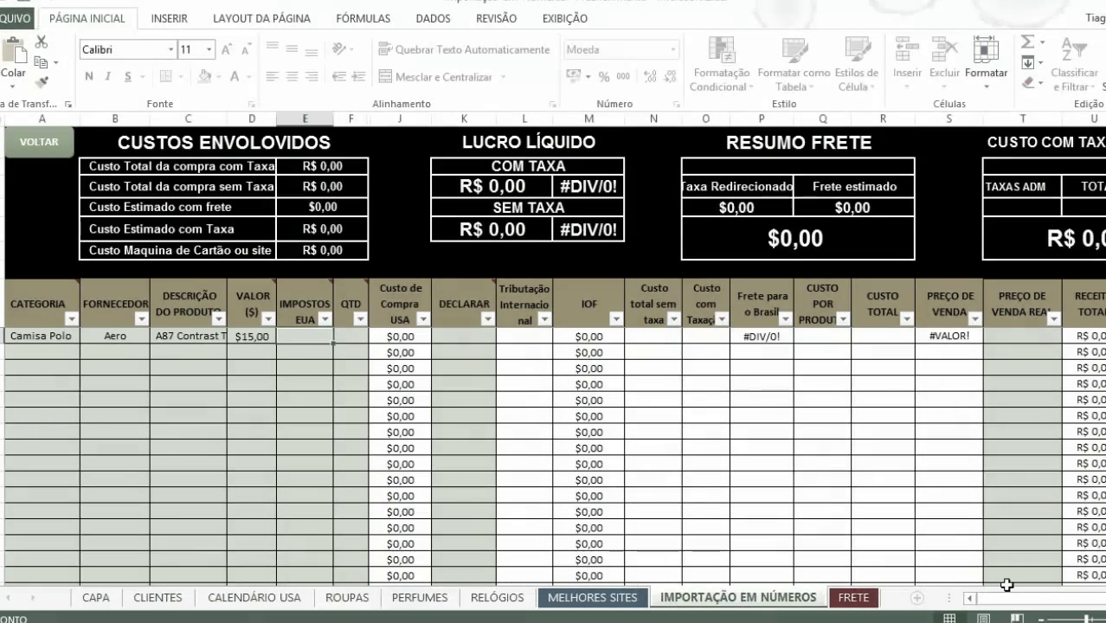
{"action": "left_click_drag", "start_coordinate": [1012, 598], "coordinate": [1032, 598]}
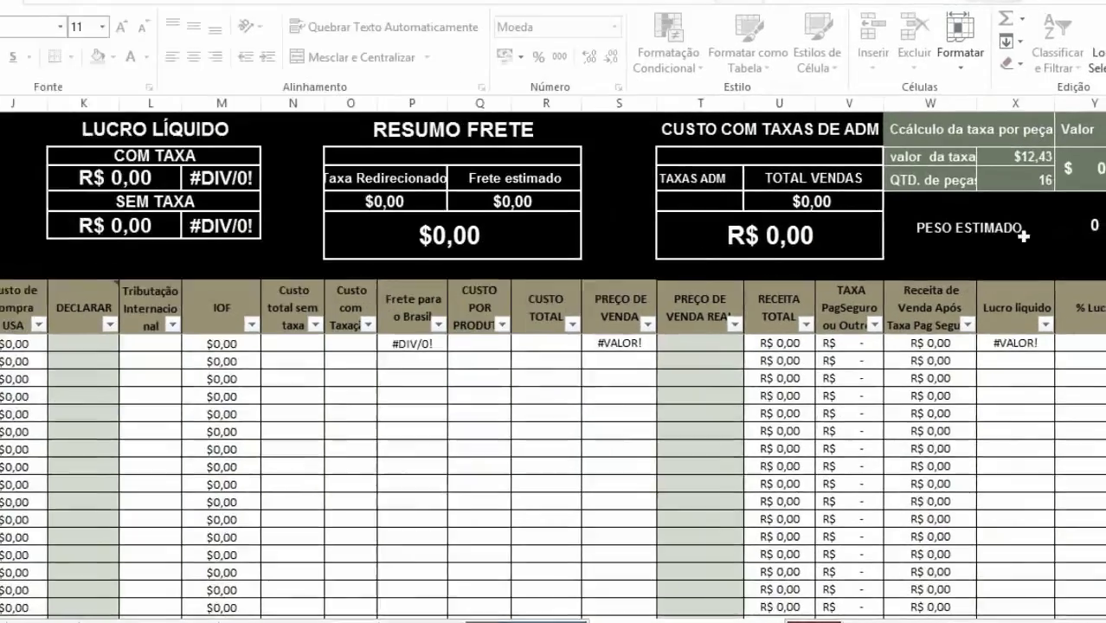
{"action": "left_click", "coordinate": [1030, 157]}
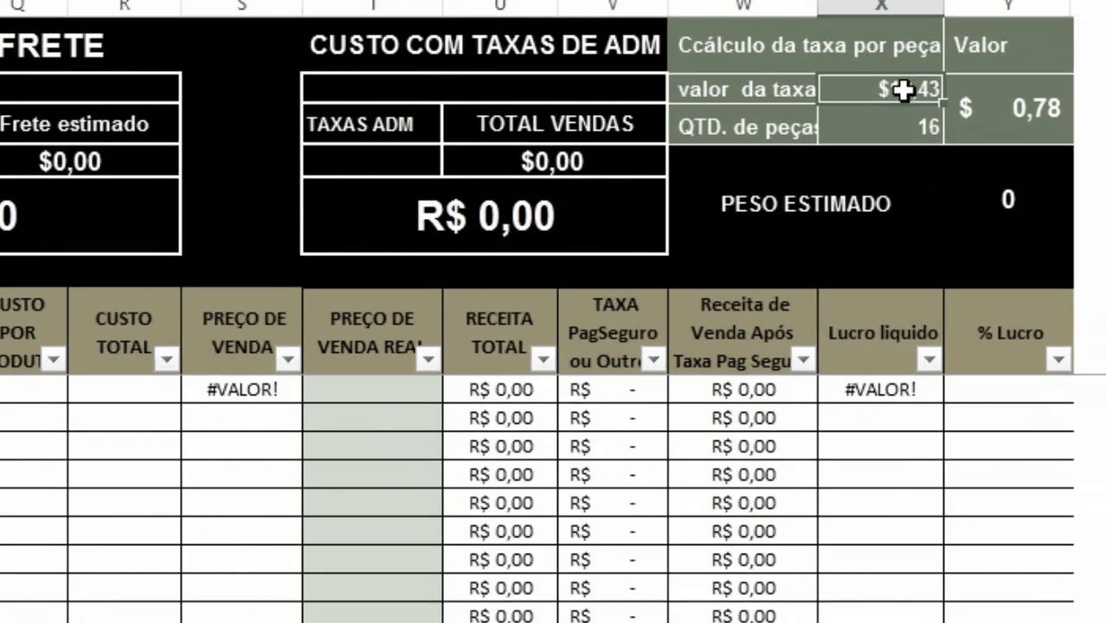
{"action": "type", "text": "16,23"}
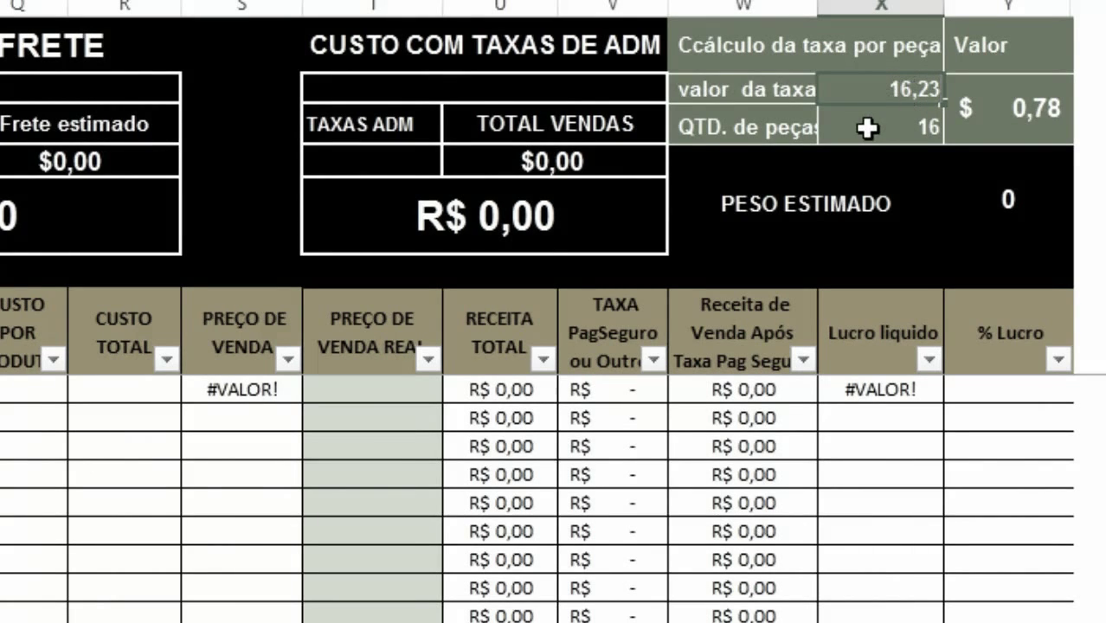
{"action": "key", "text": "Return"}
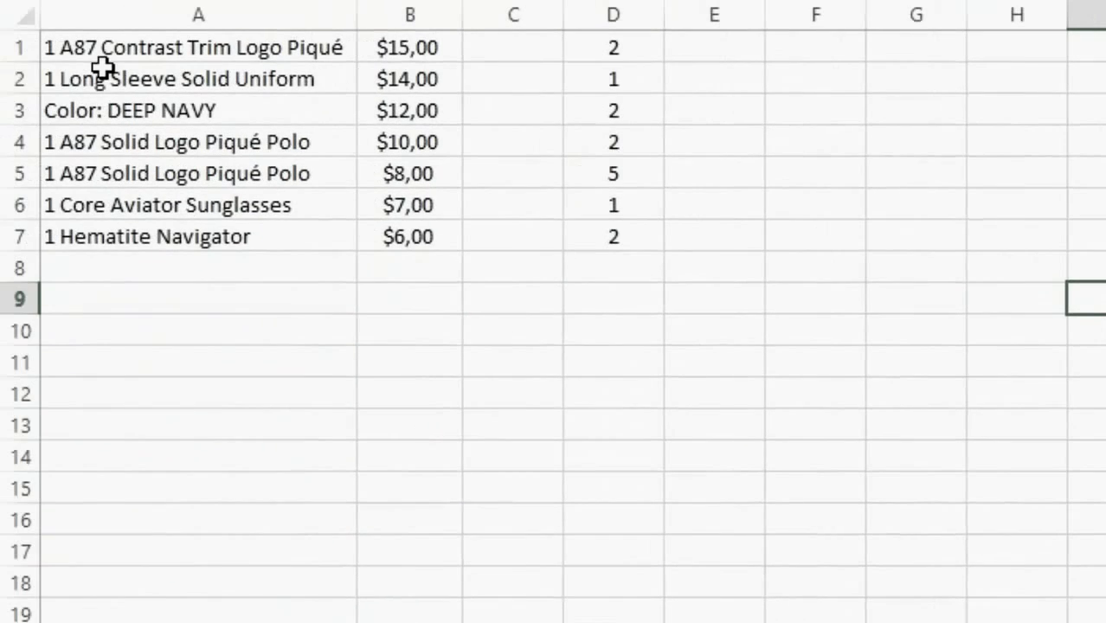
Step: Check the products, prices and quantities in the Pasta1 workbook and set QTD. de peças to 15 in the import sheet
{"action": "left_click_drag", "start_coordinate": [111, 51], "coordinate": [81, 240]}
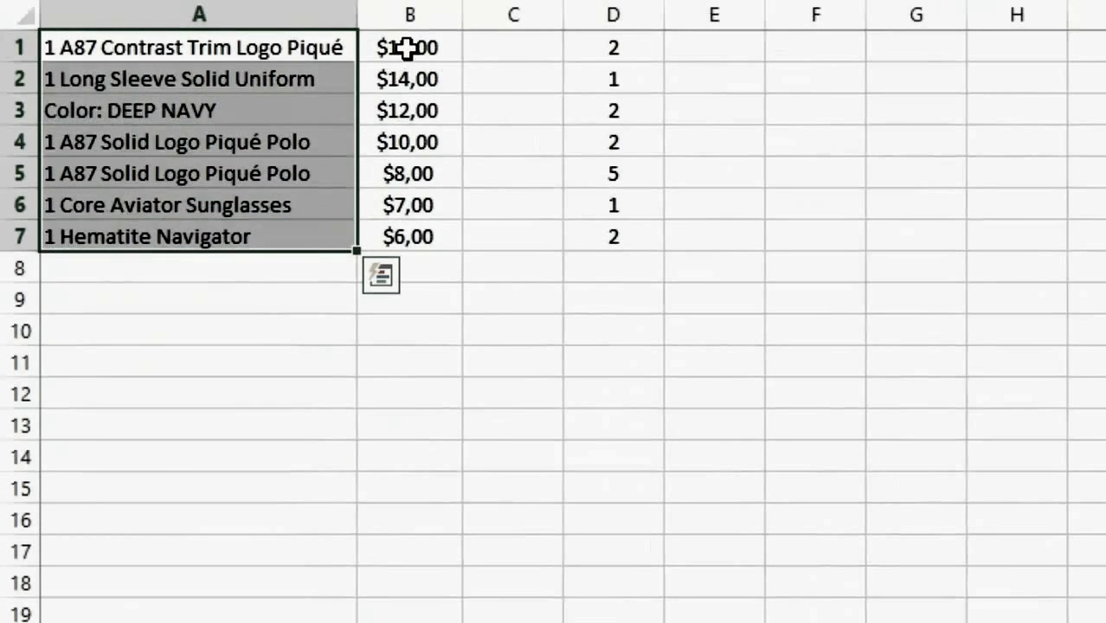
{"action": "left_click_drag", "start_coordinate": [405, 44], "coordinate": [410, 250]}
{"action": "left_click_drag", "start_coordinate": [600, 44], "coordinate": [613, 236]}
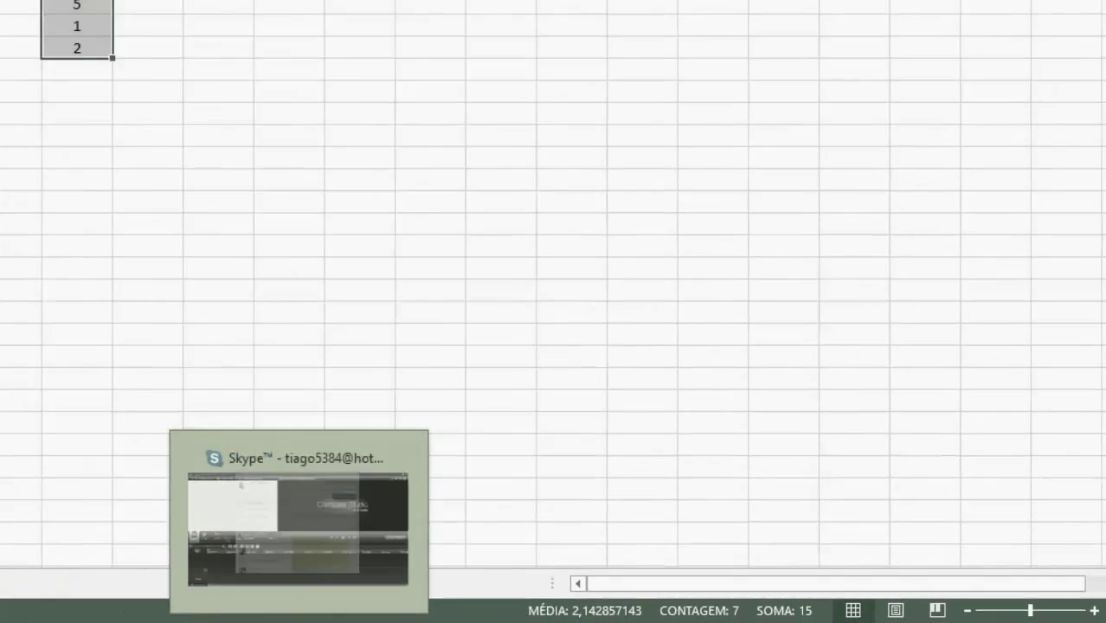
{"action": "mouse_move", "coordinate": [293, 608]}
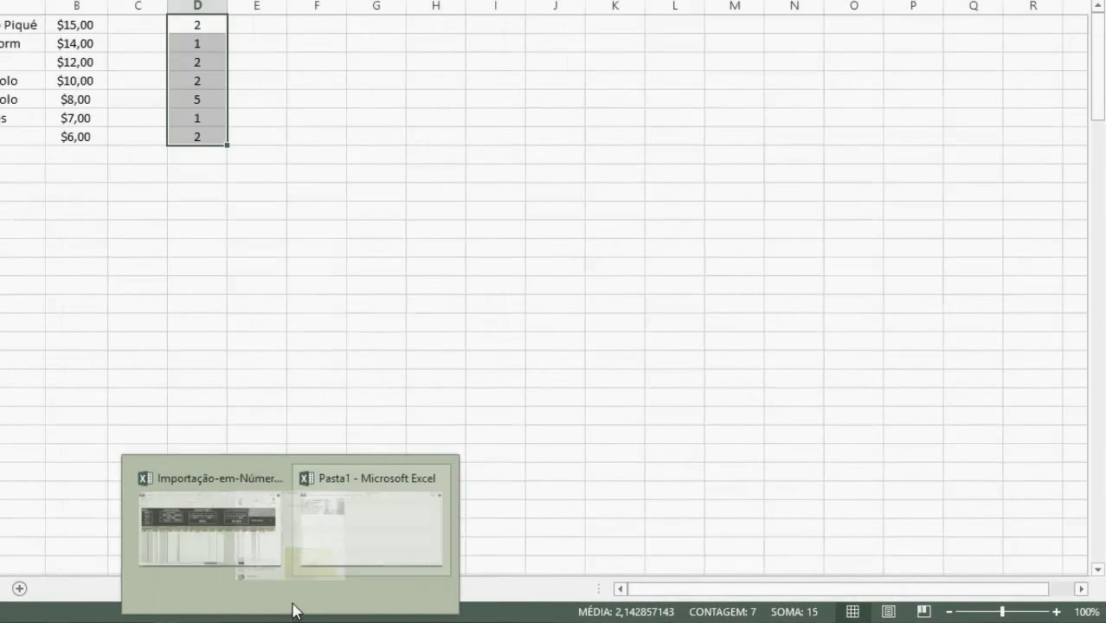
{"action": "left_click", "coordinate": [263, 543]}
{"action": "left_click", "coordinate": [961, 156]}
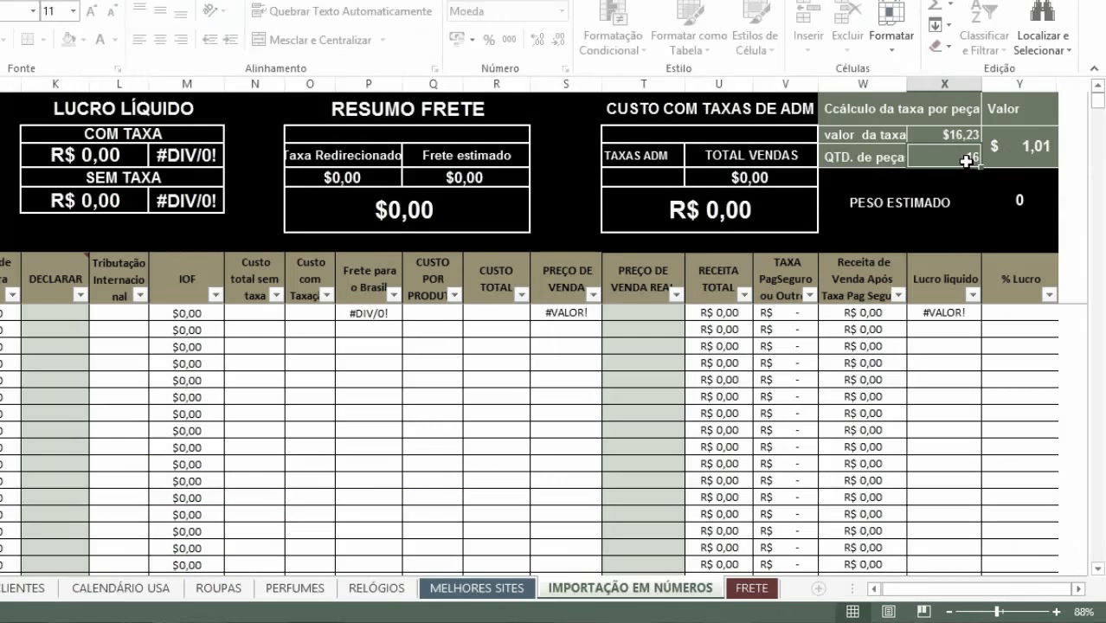
{"action": "type", "text": "15"}
{"action": "key", "text": "Return"}
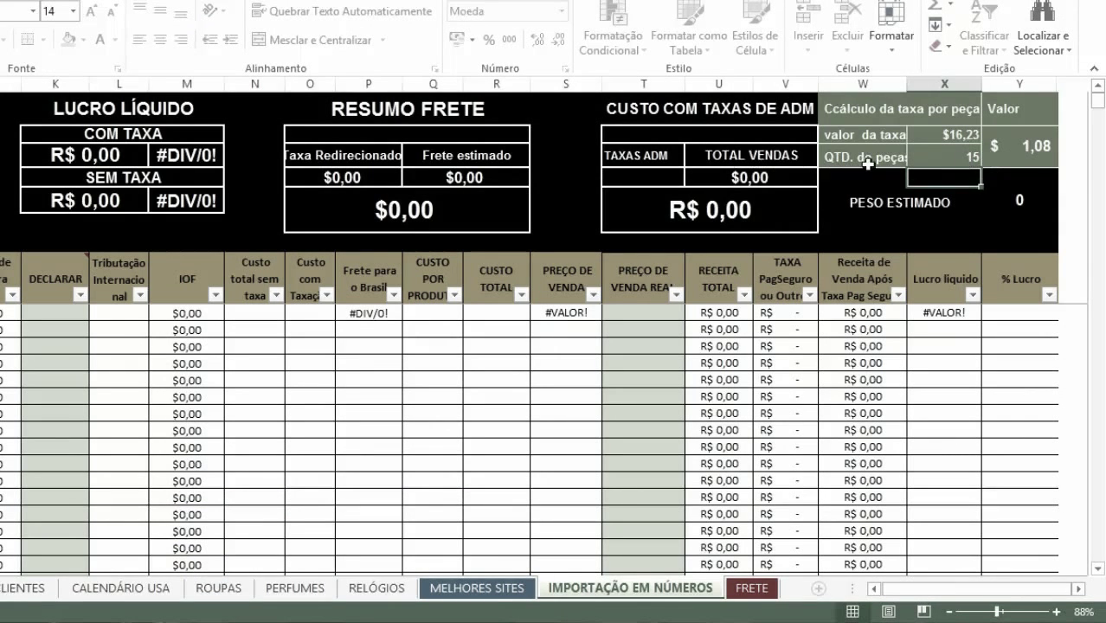
Step: Check the calculated tax per piece and enter 1,08 as the first product's IMPOSTOS EUA
{"action": "left_click", "coordinate": [1006, 152]}
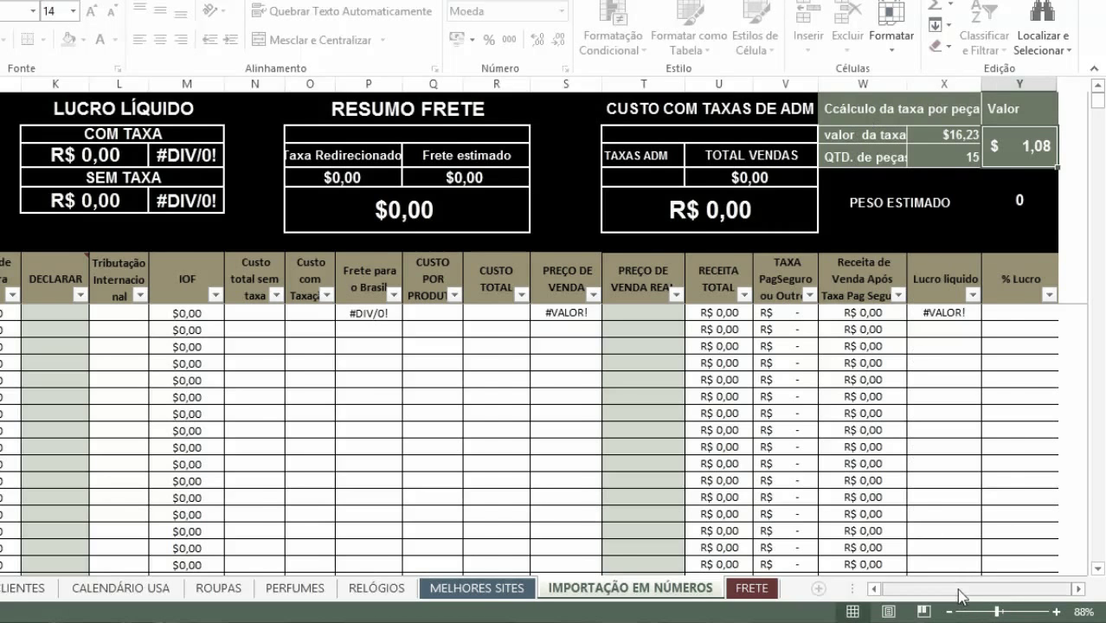
{"action": "left_click_drag", "start_coordinate": [960, 589], "coordinate": [926, 590]}
{"action": "left_click", "coordinate": [168, 312]}
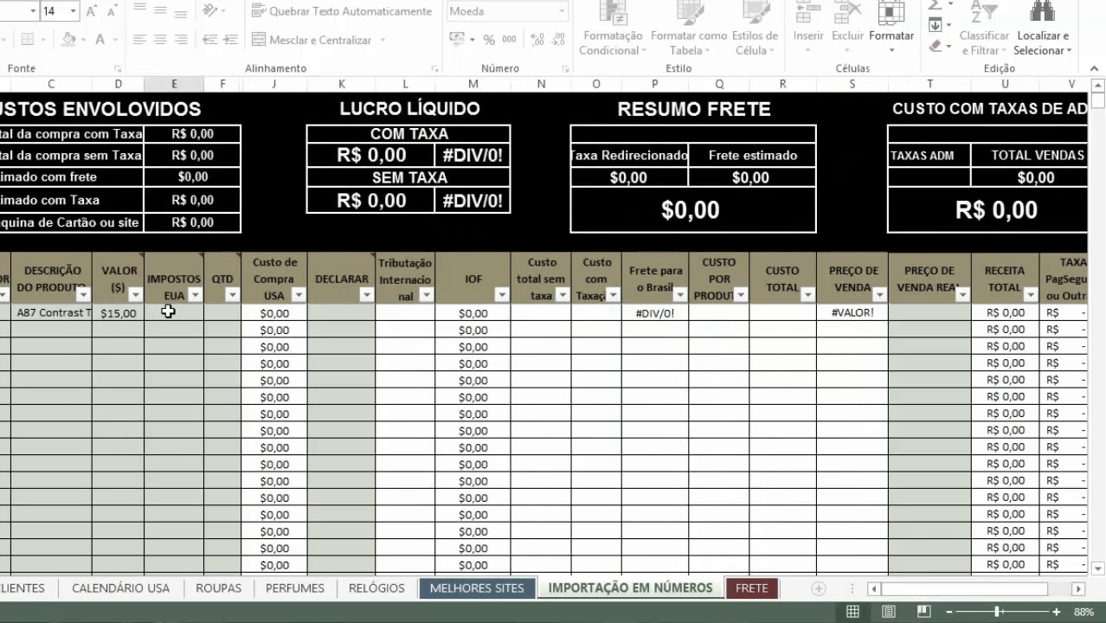
{"action": "mouse_move", "coordinate": [329, 301]}
{"action": "type", "text": "1,08"}
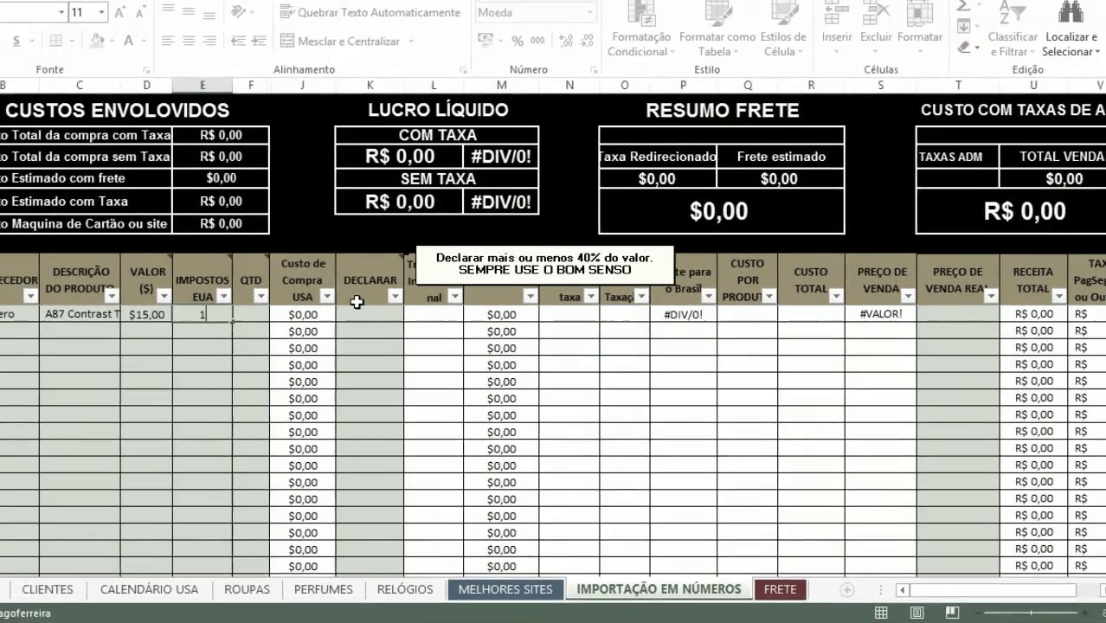
{"action": "key", "text": "Return"}
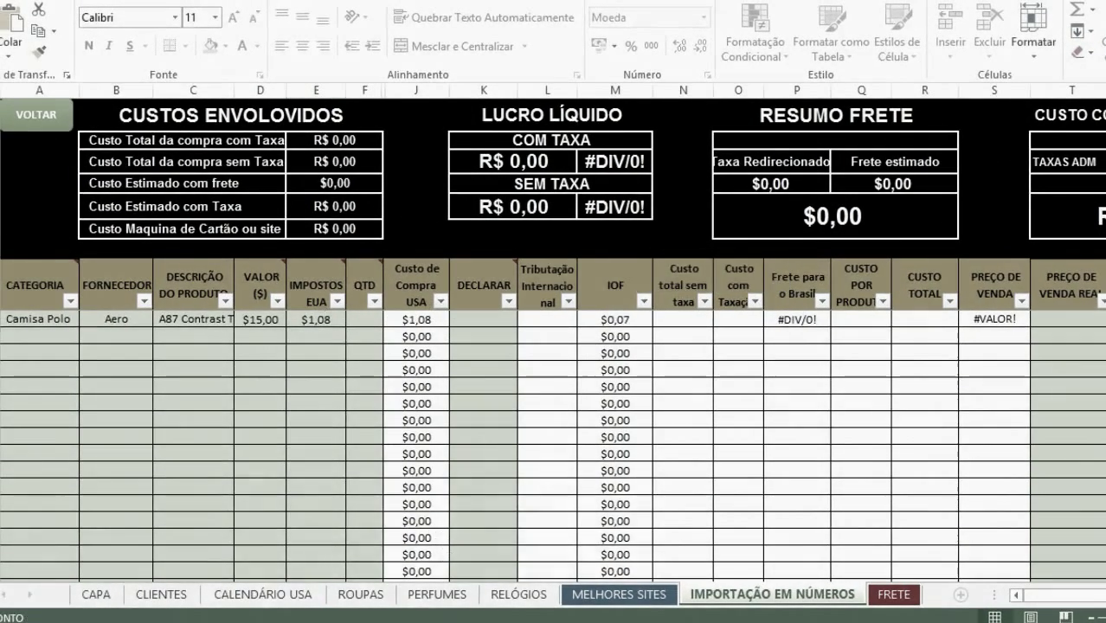
Step: Look up the first polo's quantity in the Pasta1 workbook and enter 2 as its QTD in the import sheet
{"action": "left_click", "coordinate": [481, 583]}
{"action": "left_click", "coordinate": [216, 32]}
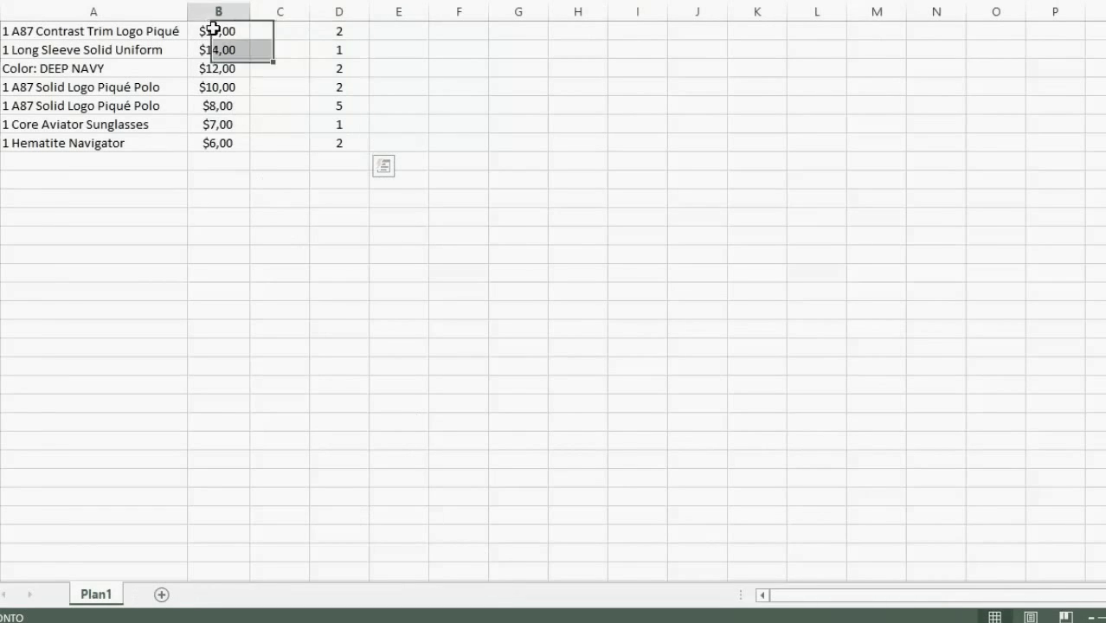
{"action": "left_click", "coordinate": [338, 27]}
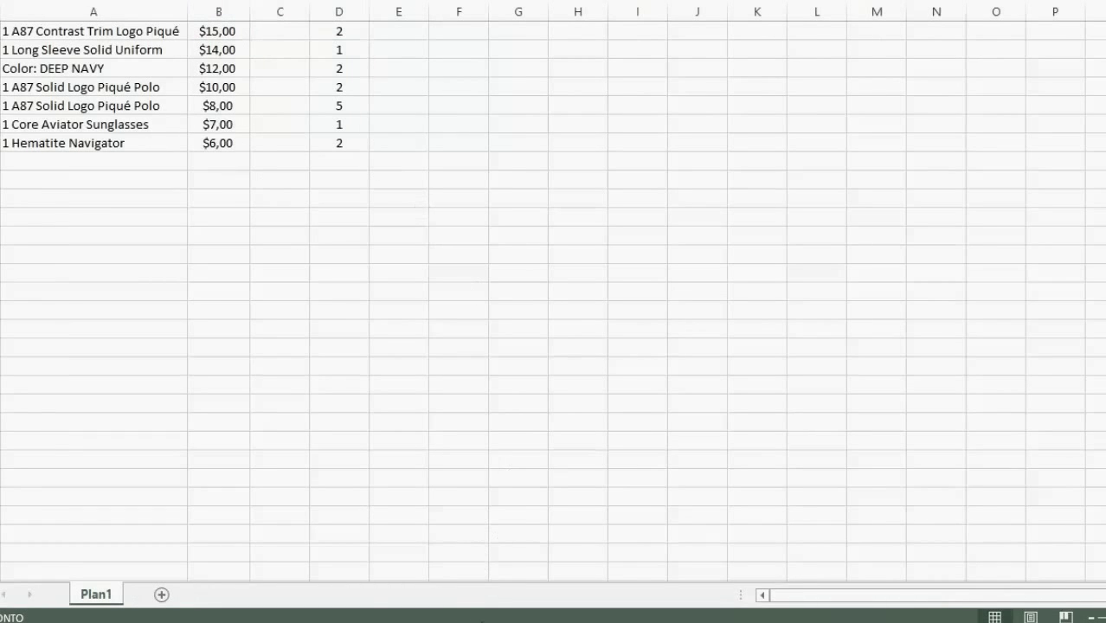
{"action": "left_click", "coordinate": [518, 568]}
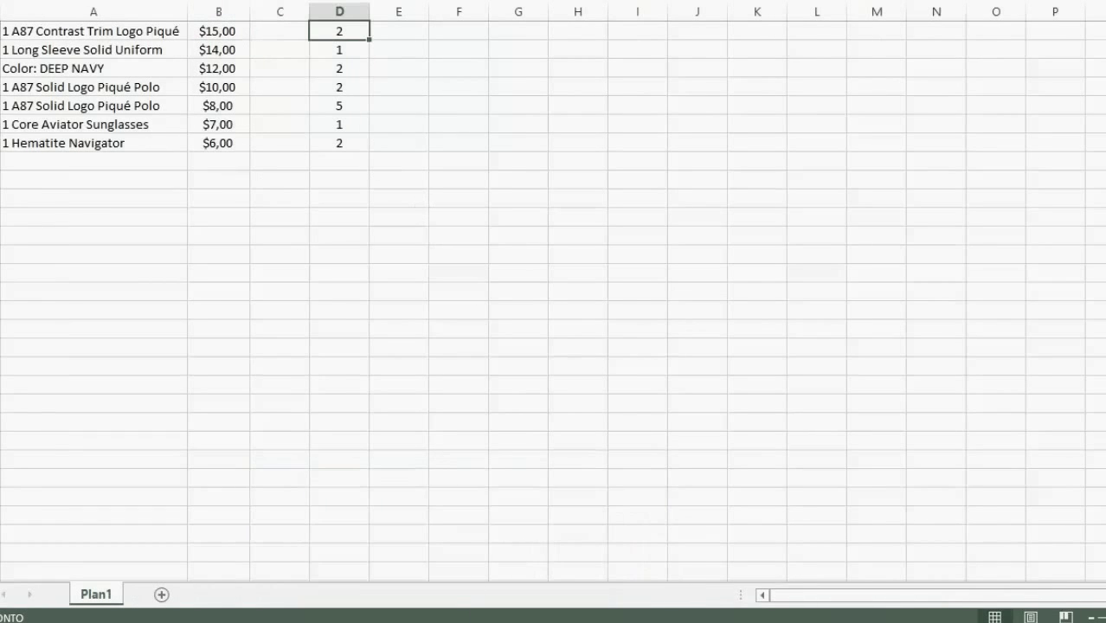
{"action": "left_click", "coordinate": [353, 524]}
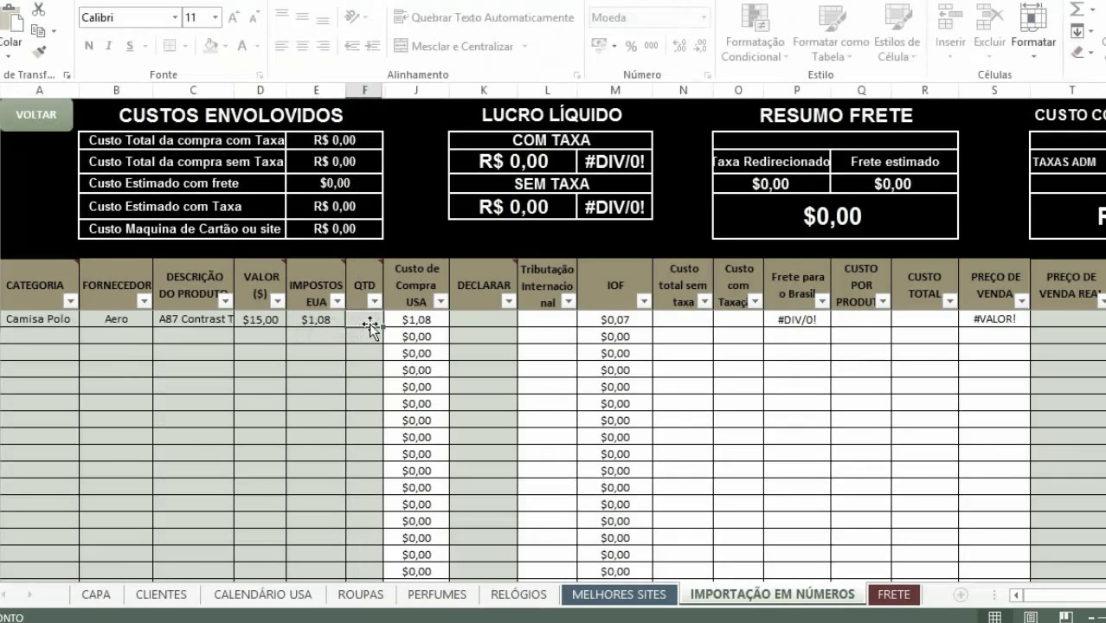
{"action": "type", "text": "2"}
{"action": "key", "text": "Return"}
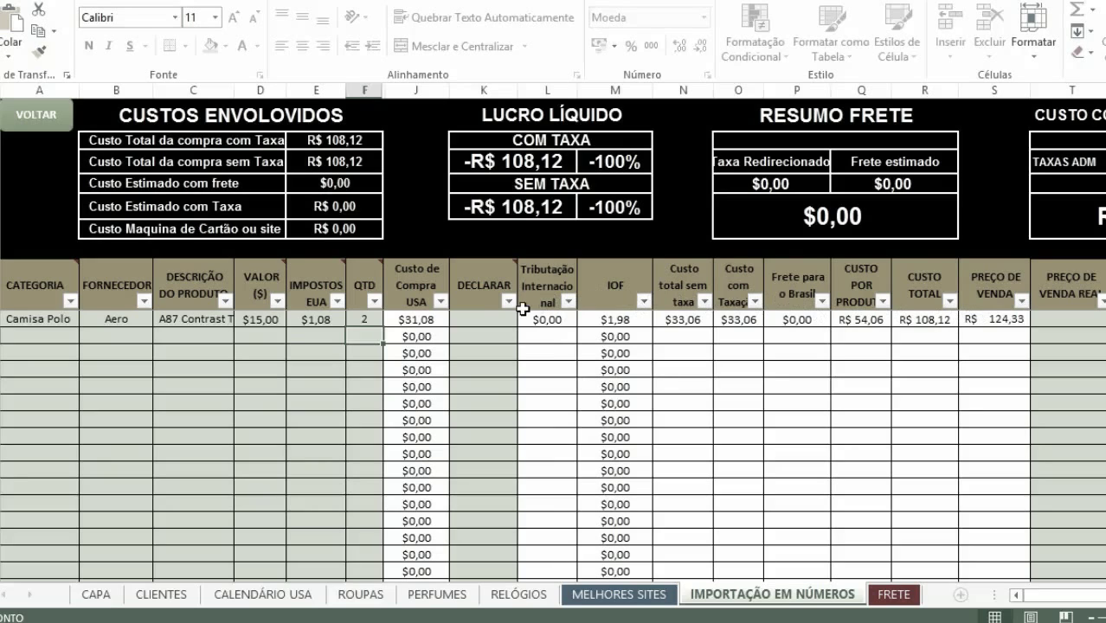
Step: Go over the Tributação Internacional, DECLARAR and Frete para o Brasil cells of the first product row
{"action": "left_click", "coordinate": [531, 322]}
{"action": "left_click", "coordinate": [488, 318]}
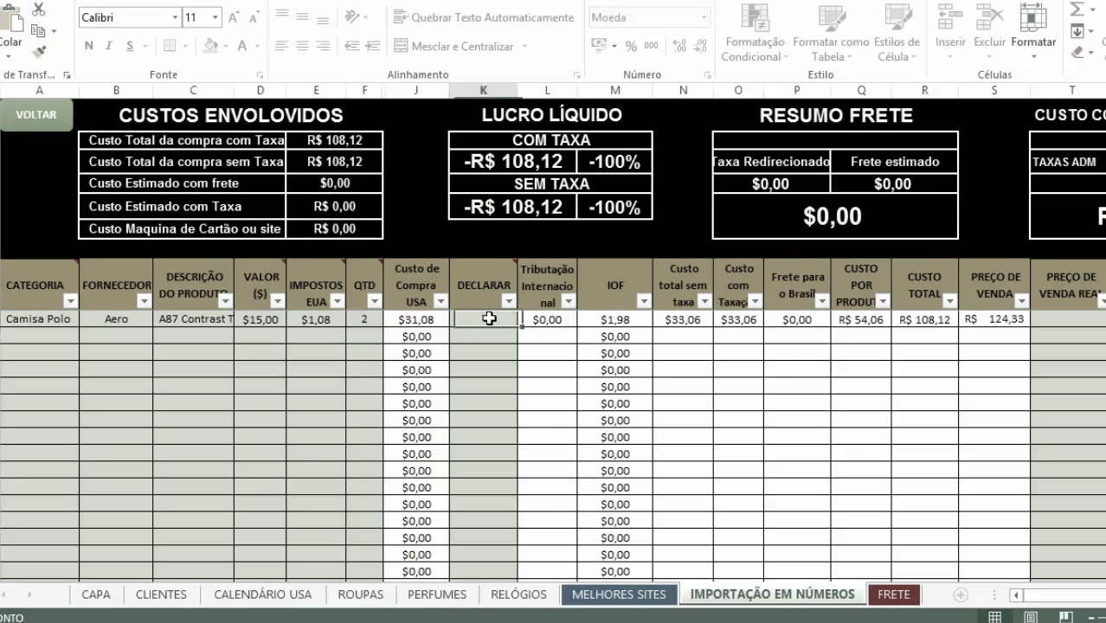
{"action": "left_click", "coordinate": [811, 320]}
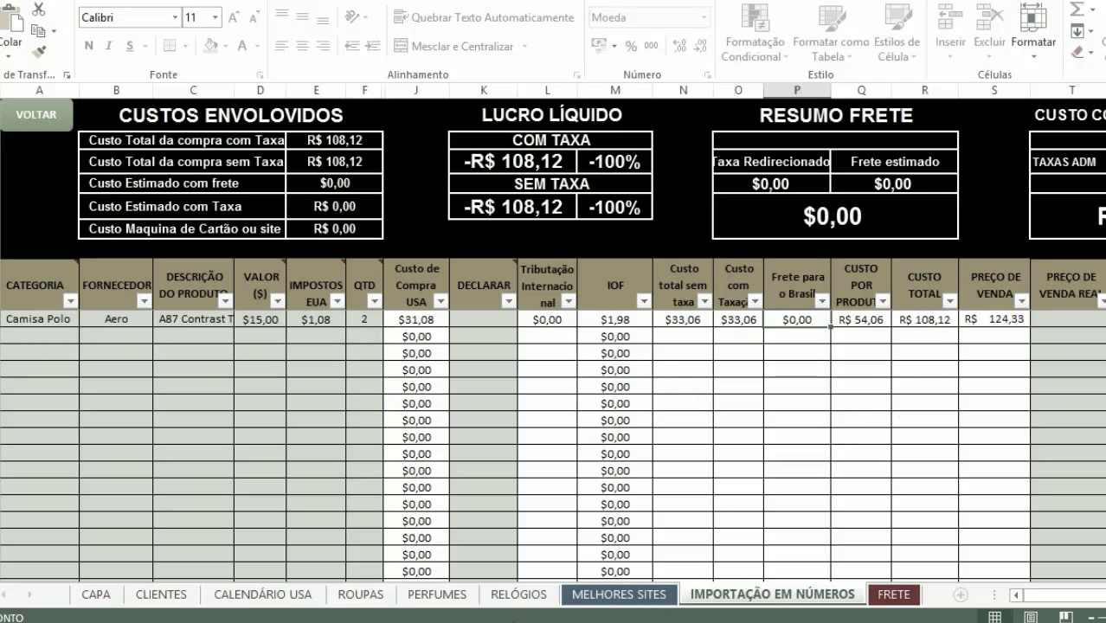
Step: Copy the six remaining products with prices and quantities from Pasta1 into the import sheet, starting under the first product's description
{"action": "left_click", "coordinate": [529, 581]}
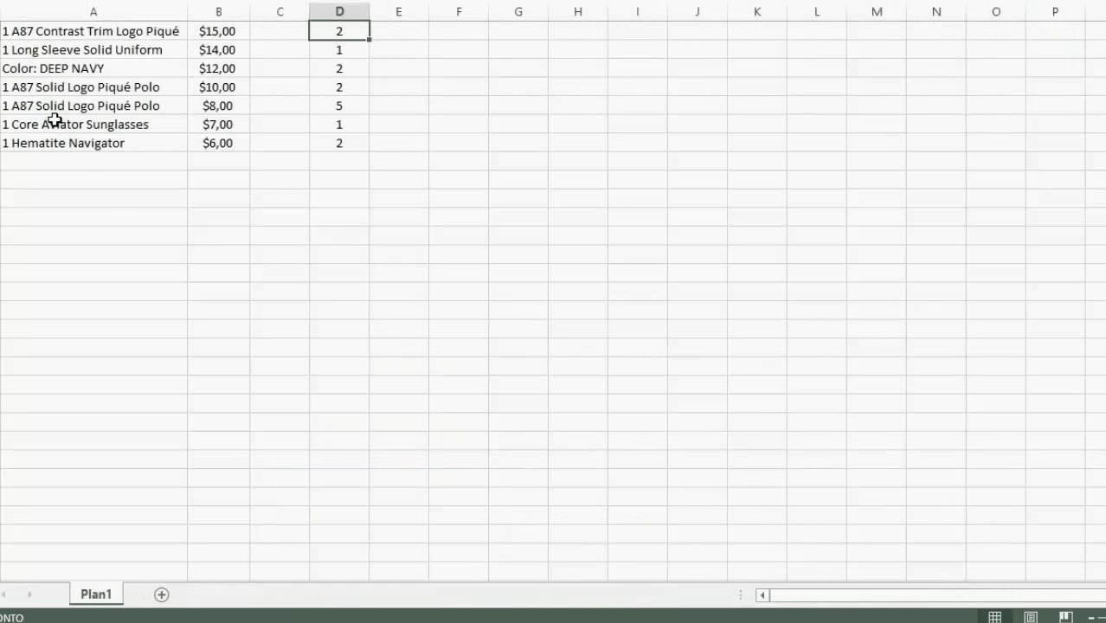
{"action": "left_click_drag", "start_coordinate": [41, 50], "coordinate": [316, 148]}
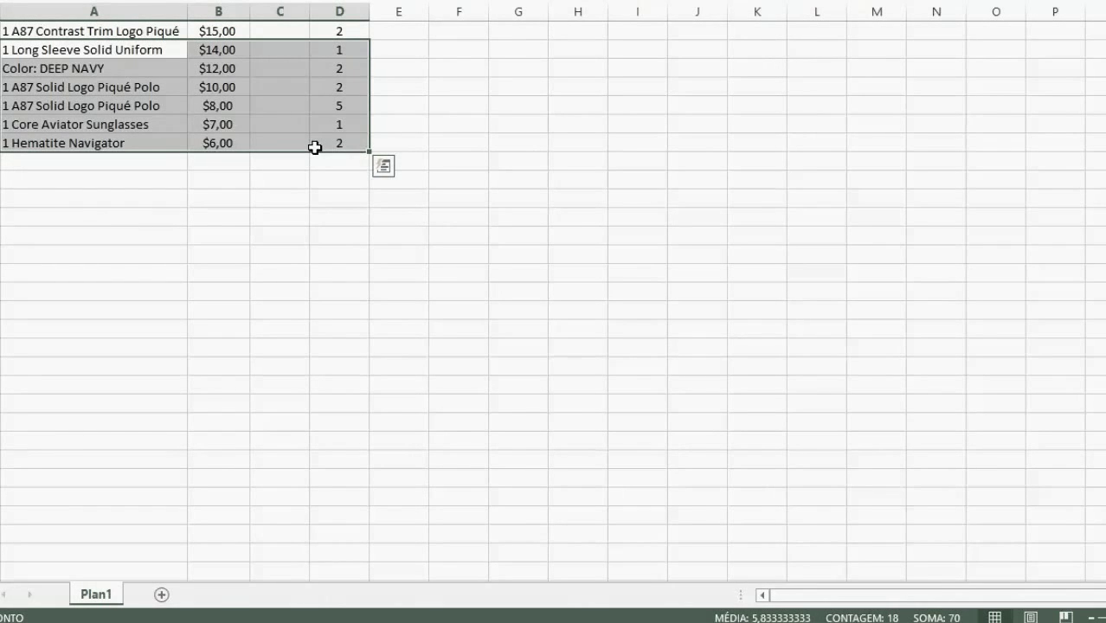
{"action": "key", "text": "ctrl+c"}
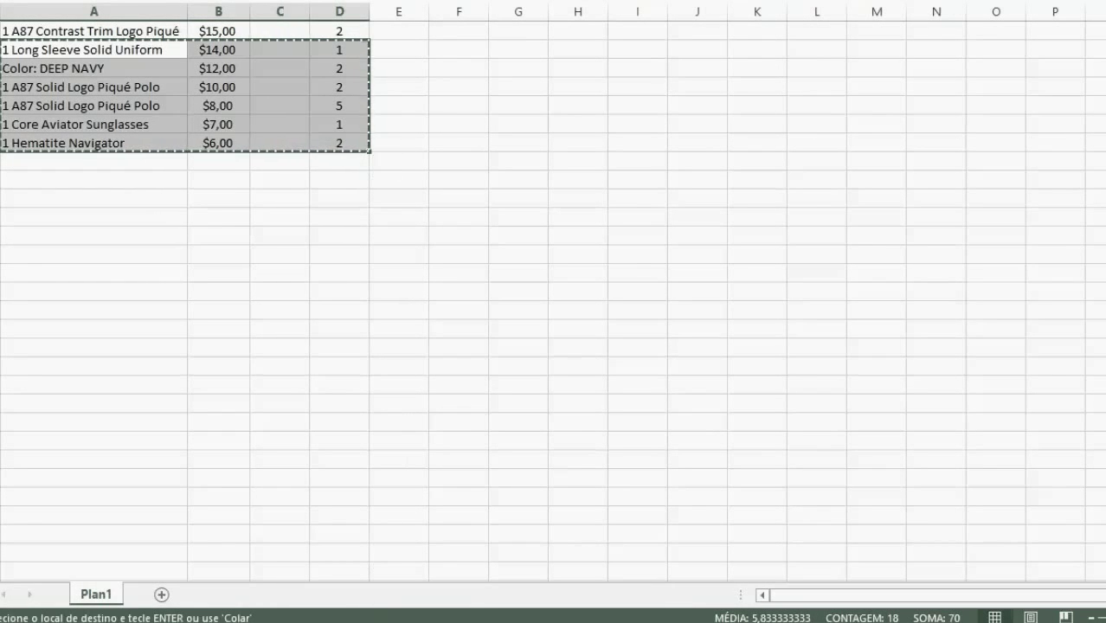
{"action": "left_click", "coordinate": [456, 622]}
{"action": "left_click", "coordinate": [424, 567]}
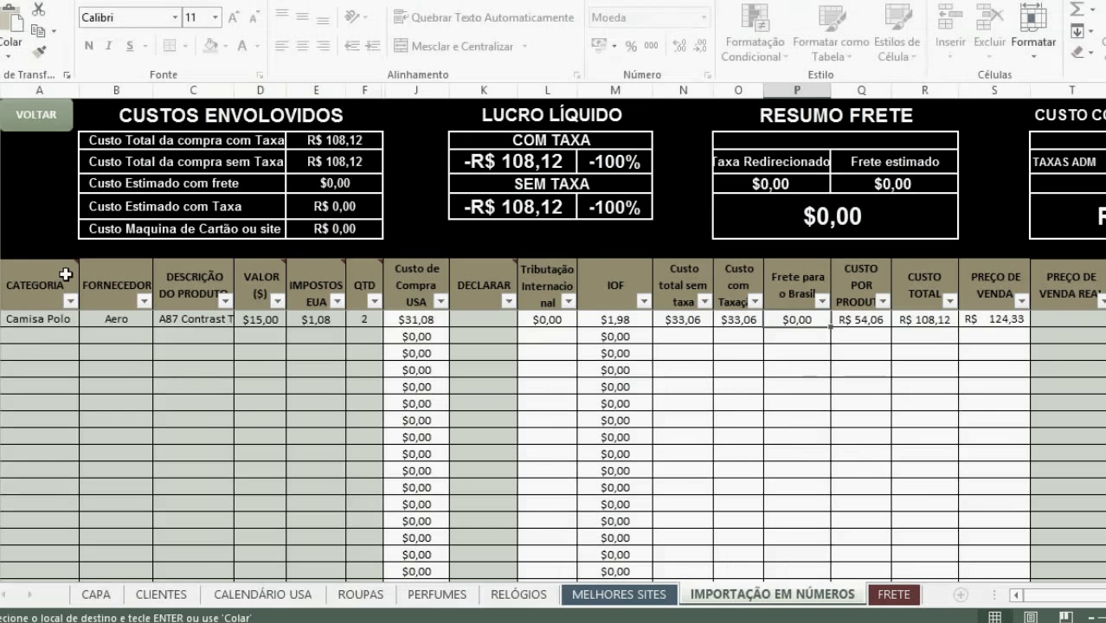
{"action": "left_click", "coordinate": [198, 336]}
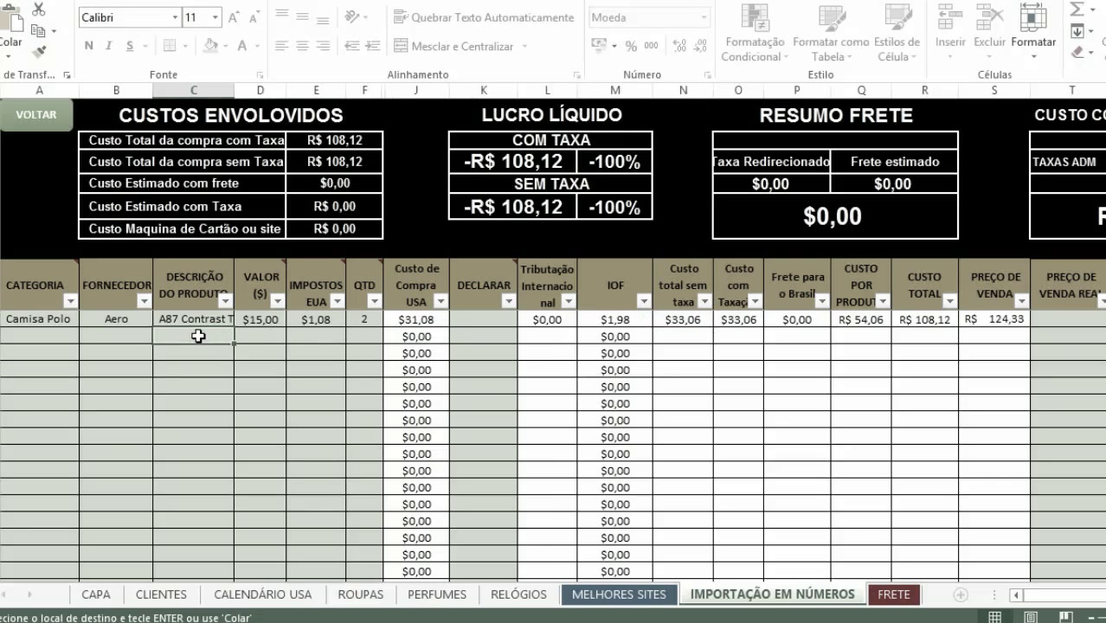
{"action": "key", "text": "ctrl+v"}
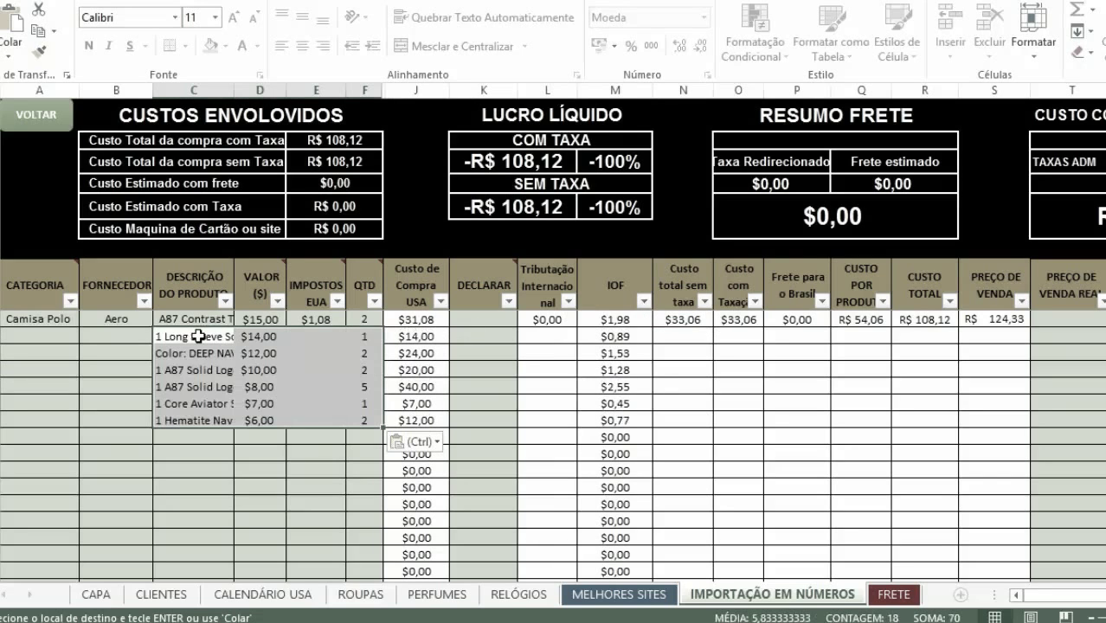
Step: Try to edit the Custo de Compra USA cell of the $10,00 polo
{"action": "left_click", "coordinate": [284, 400]}
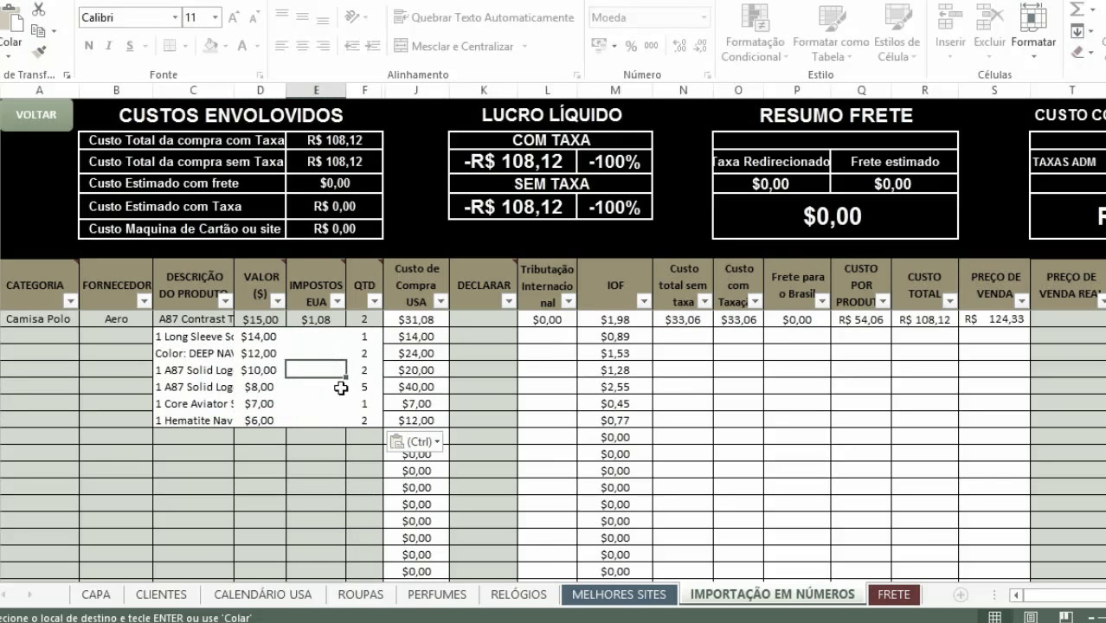
{"action": "left_click", "coordinate": [406, 372]}
{"action": "double_click", "coordinate": [407, 378]}
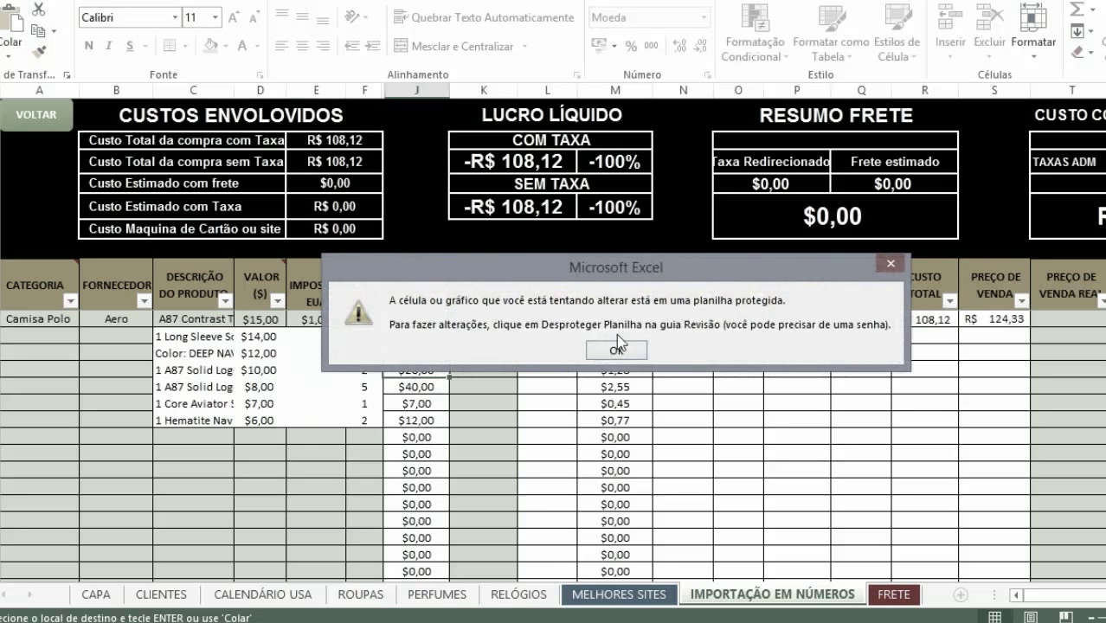
{"action": "left_click", "coordinate": [618, 351]}
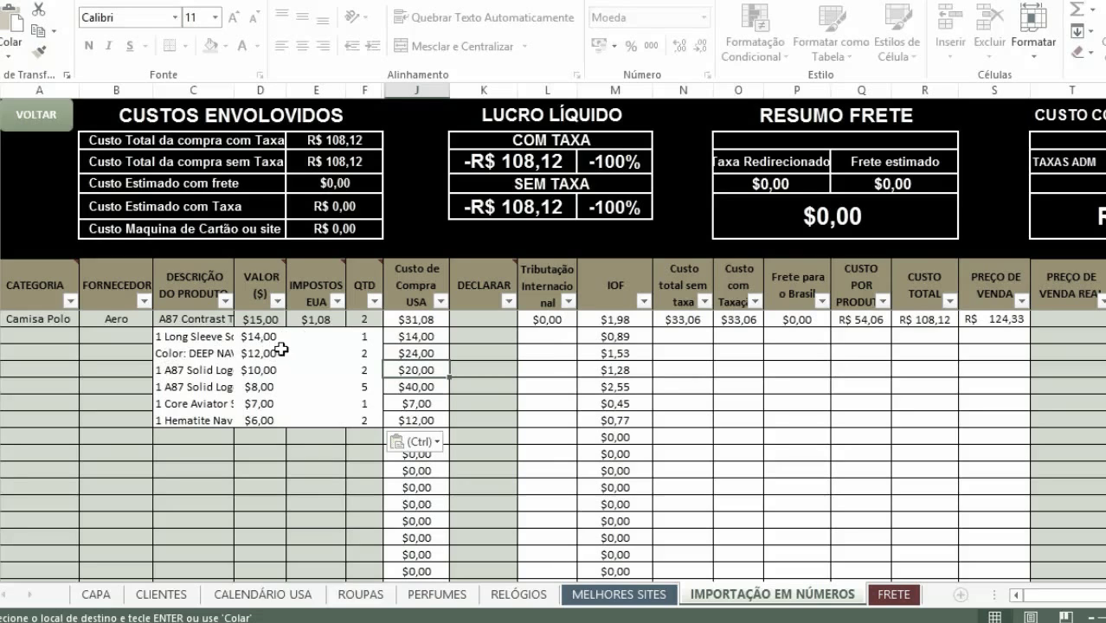
Step: Fill the 1,08 IMPOSTOS EUA value and the Aero FORNECEDOR entry down to the six added product rows
{"action": "left_click", "coordinate": [305, 322]}
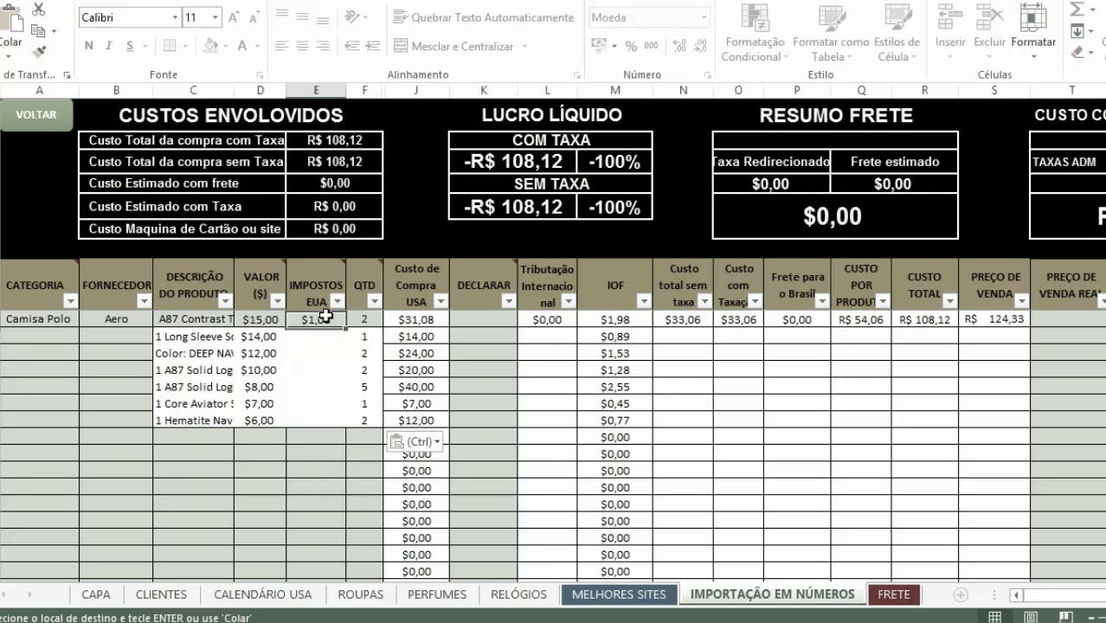
{"action": "left_click_drag", "start_coordinate": [345, 328], "coordinate": [346, 421]}
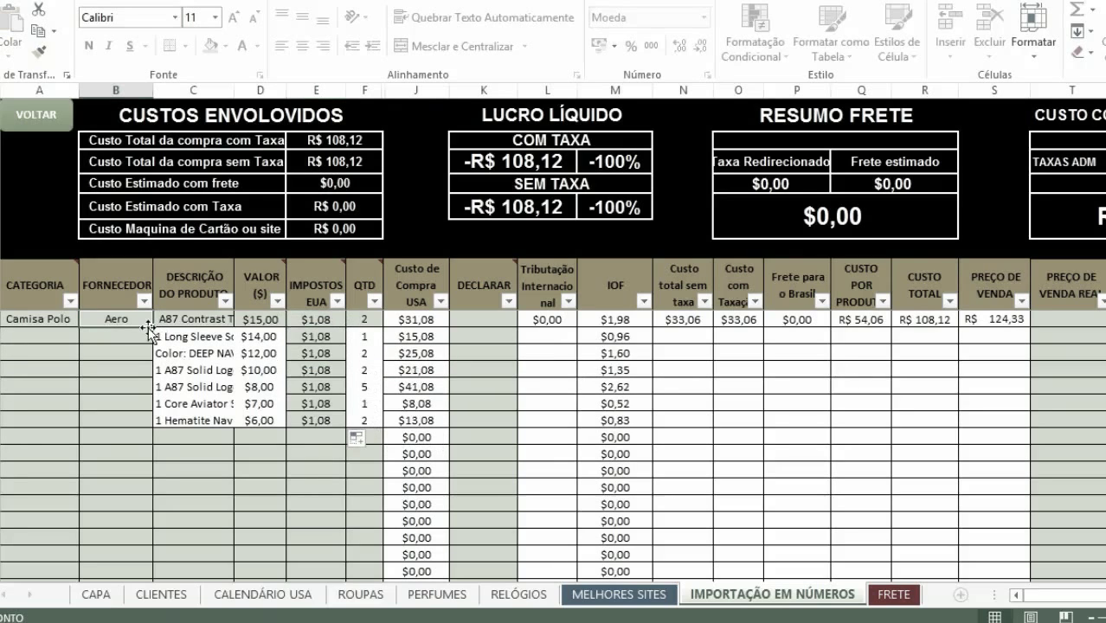
{"action": "left_click_drag", "start_coordinate": [149, 327], "coordinate": [156, 428]}
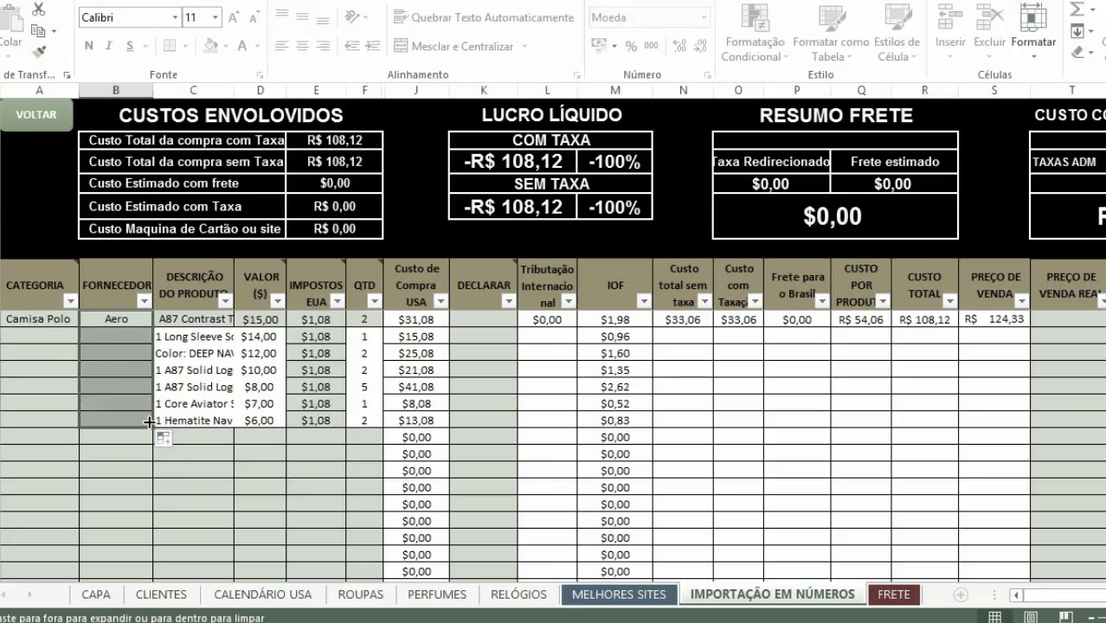
Step: Copy the Camisa Polo category from the first product to the next four product rows
{"action": "left_click", "coordinate": [46, 325]}
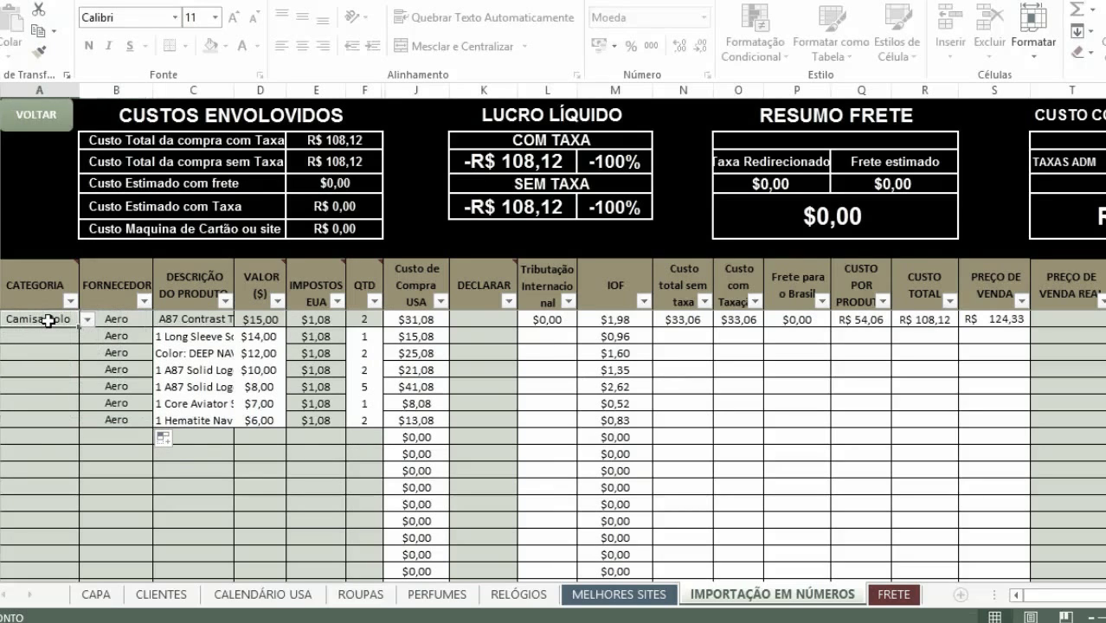
{"action": "key", "text": "ctrl+c"}
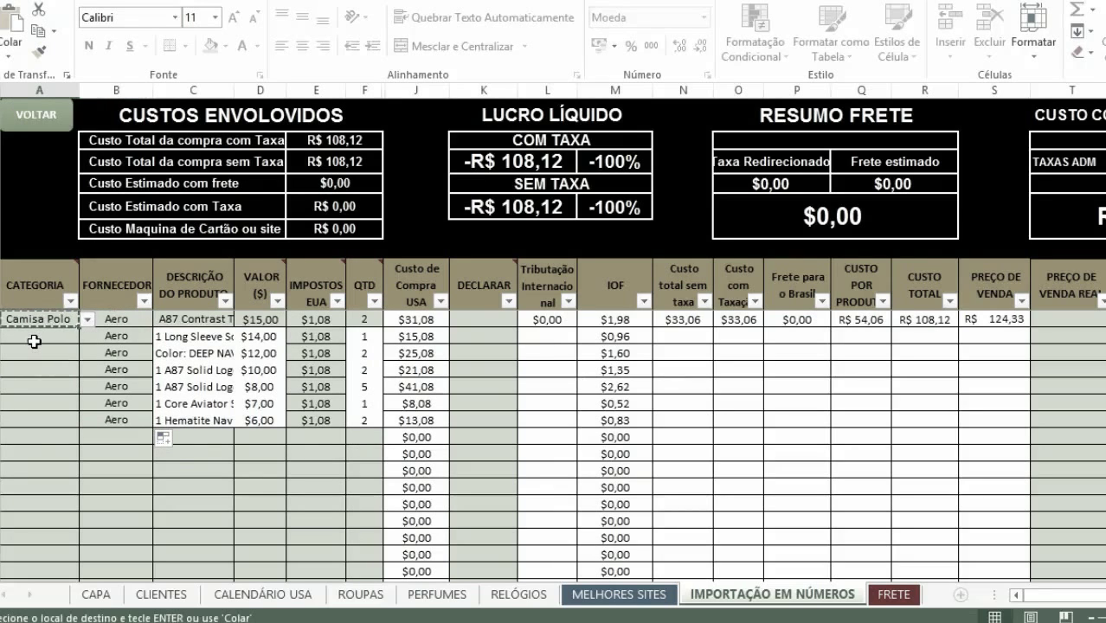
{"action": "left_click_drag", "start_coordinate": [39, 338], "coordinate": [45, 383]}
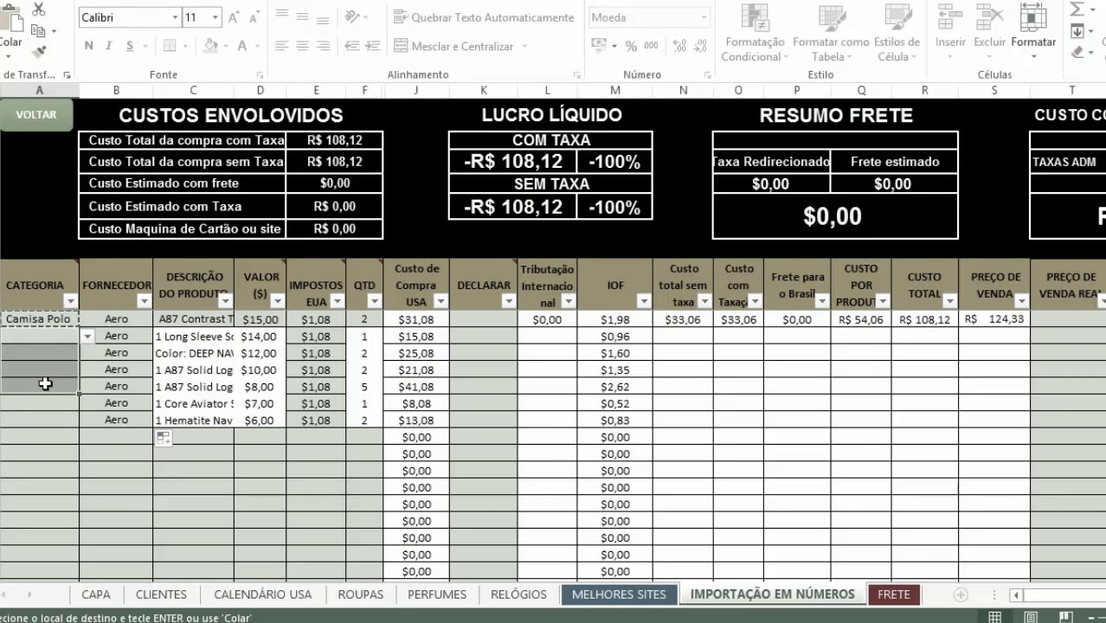
{"action": "key", "text": "ctrl+v"}
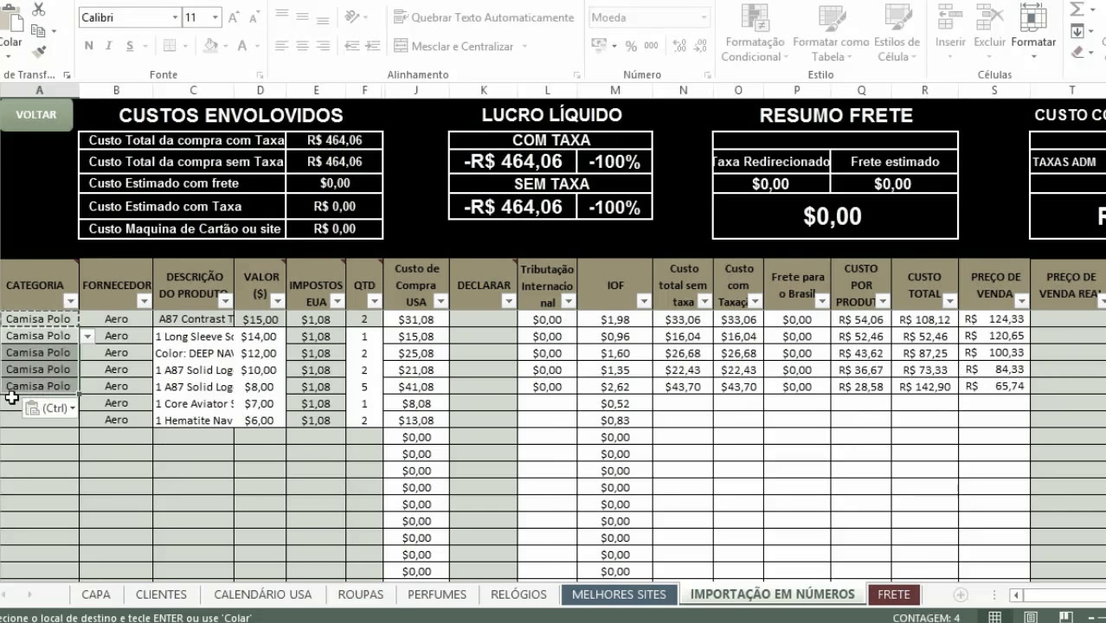
Step: Switch to the Aéropostale receipt PDF to check which items the last two product rows refer to, and return to the import sheet
{"action": "left_click", "coordinate": [13, 403]}
{"action": "left_click", "coordinate": [88, 404]}
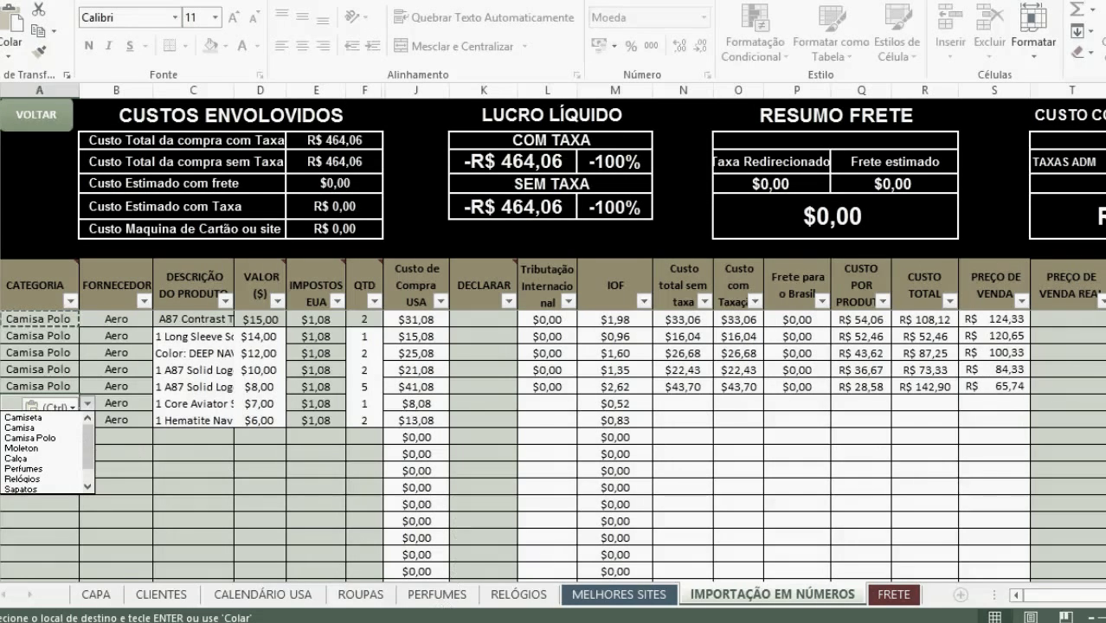
{"action": "left_click", "coordinate": [463, 622]}
{"action": "scroll", "coordinate": [207, 234], "scroll_direction": "up", "scroll_amount": 1}
{"action": "scroll", "coordinate": [207, 233], "scroll_direction": "up", "scroll_amount": 5}
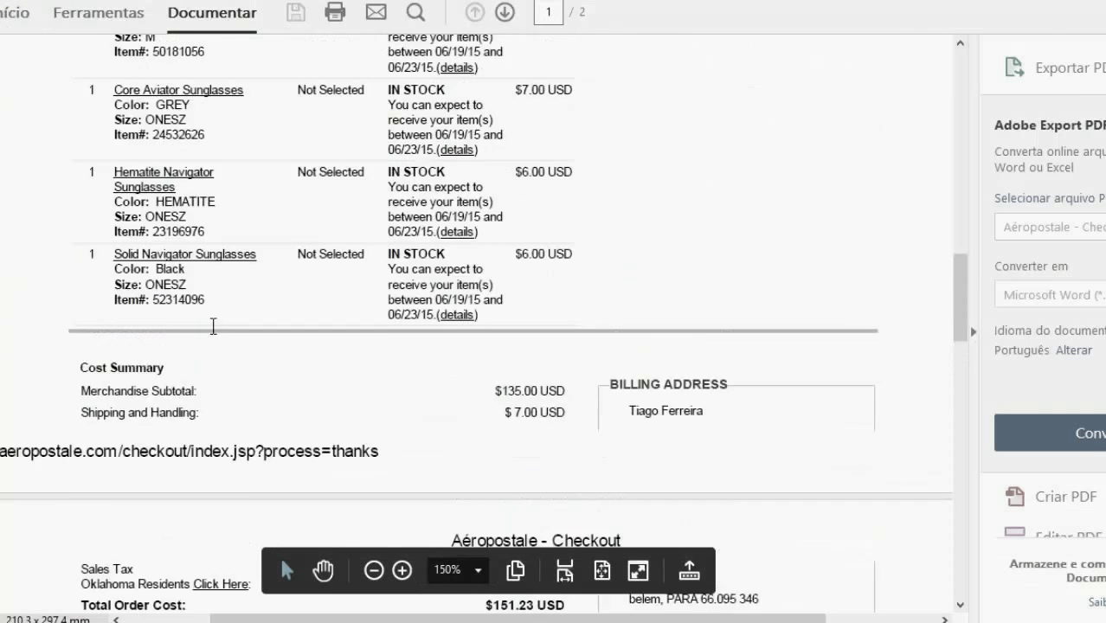
{"action": "left_click", "coordinate": [122, 319]}
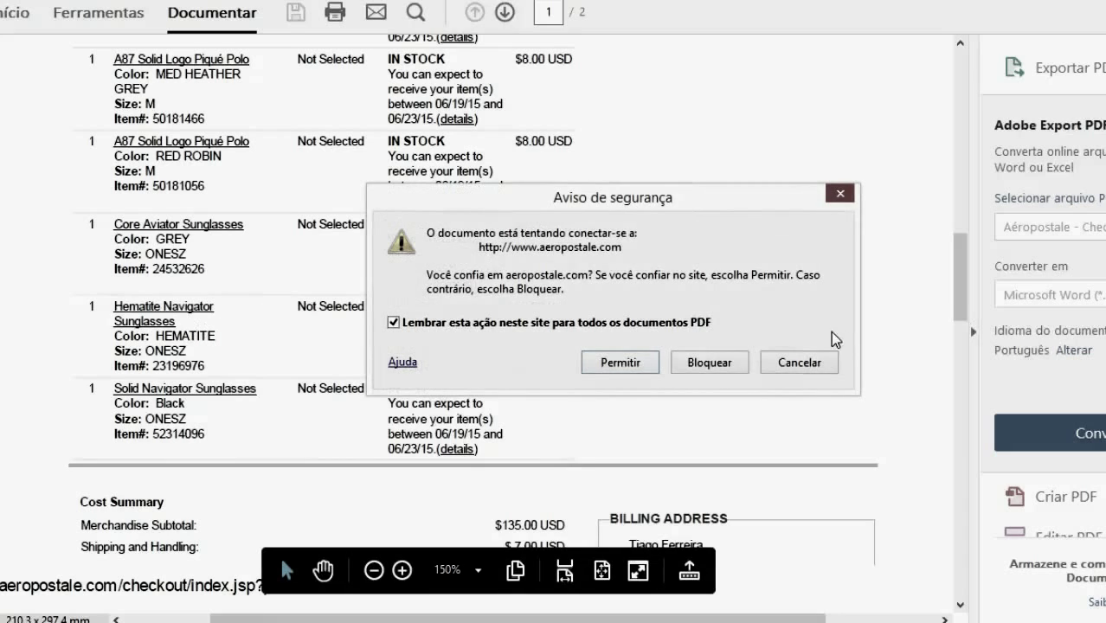
{"action": "left_click", "coordinate": [840, 193]}
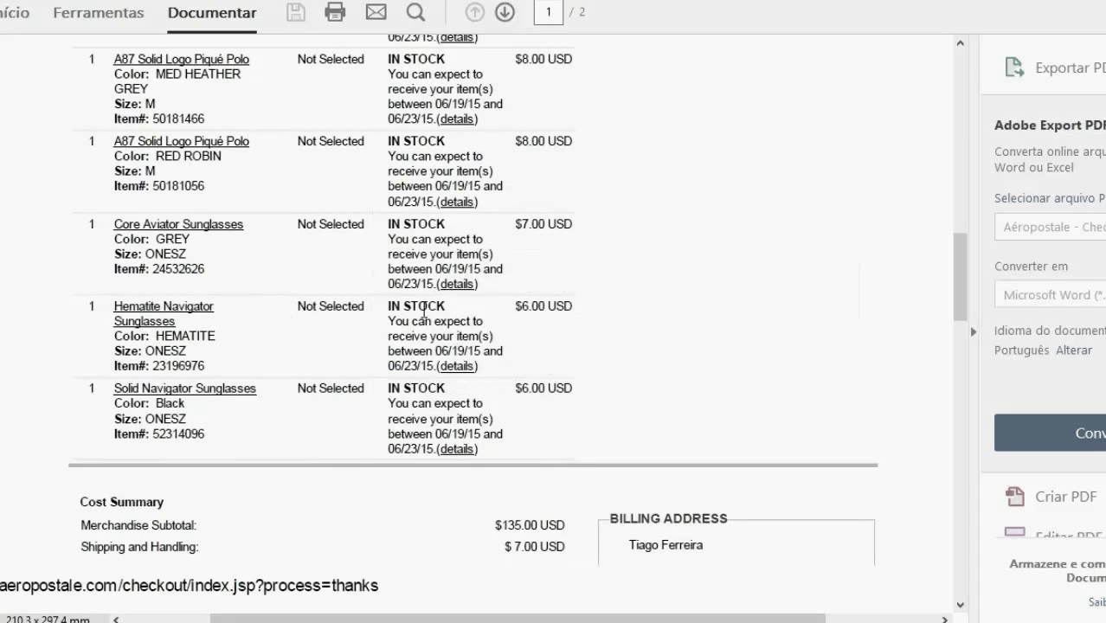
{"action": "mouse_move", "coordinate": [458, 622]}
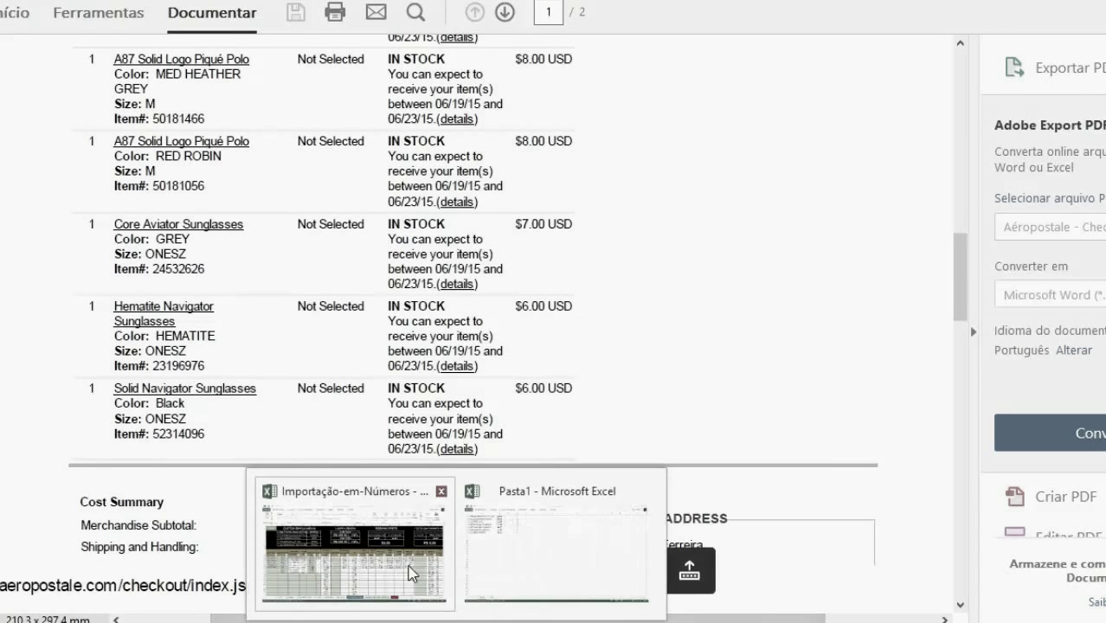
{"action": "left_click", "coordinate": [412, 574]}
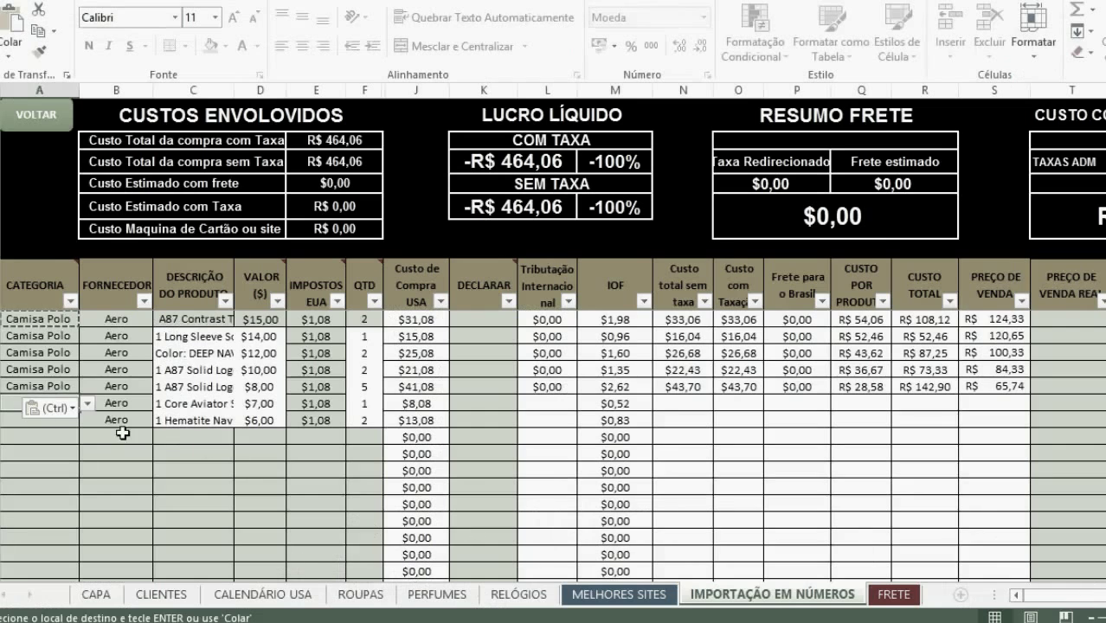
Step: Set the CATEGORIA of the Core Aviator and Hematite Navigator sunglasses rows to Outros
{"action": "left_click", "coordinate": [87, 403]}
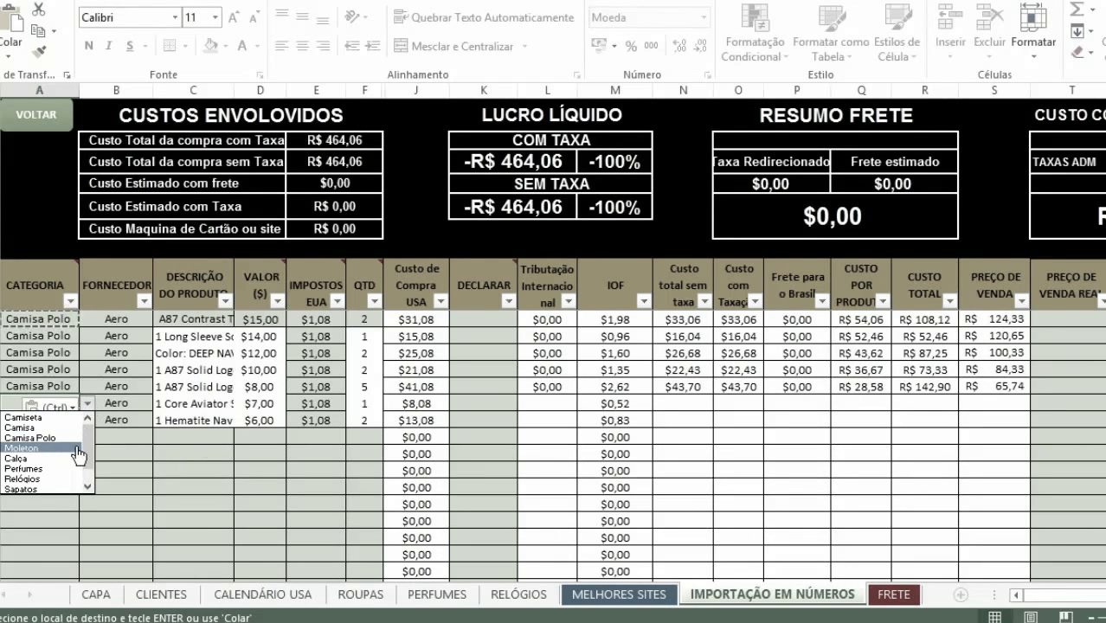
{"action": "scroll", "coordinate": [35, 472], "scroll_direction": "down", "scroll_amount": 3}
{"action": "left_click", "coordinate": [26, 491]}
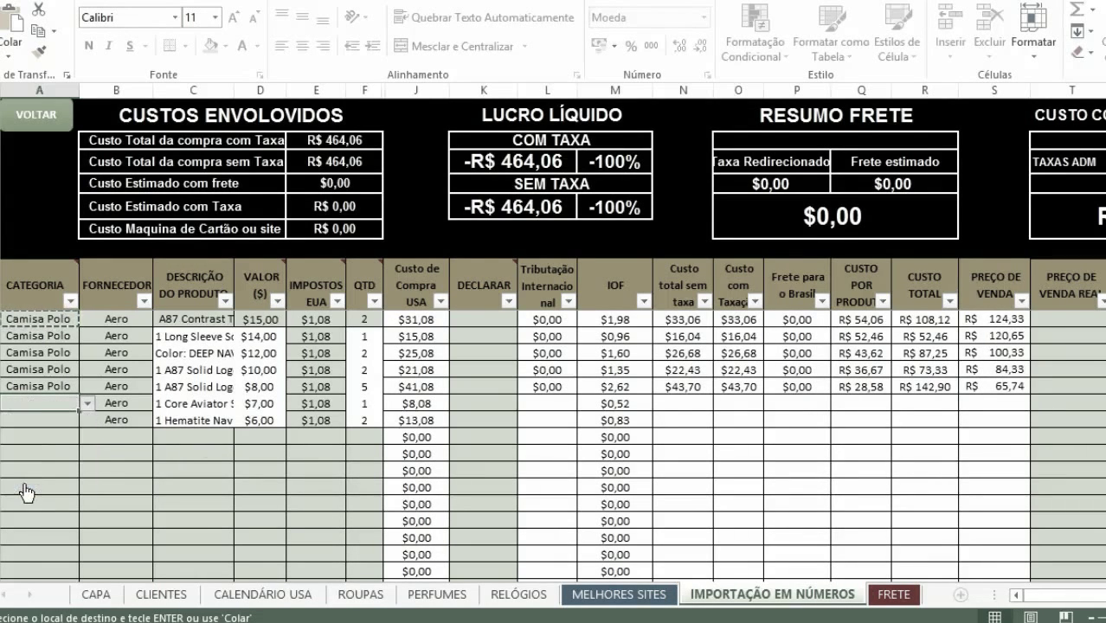
{"action": "left_click", "coordinate": [74, 421]}
{"action": "left_click", "coordinate": [88, 420]}
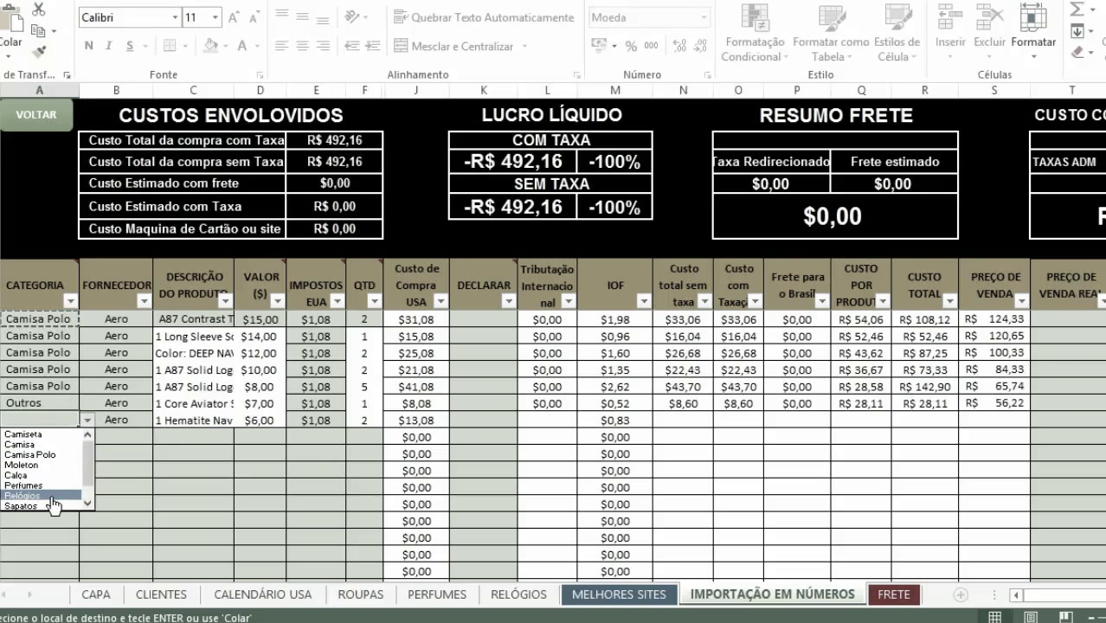
{"action": "left_click", "coordinate": [87, 420]}
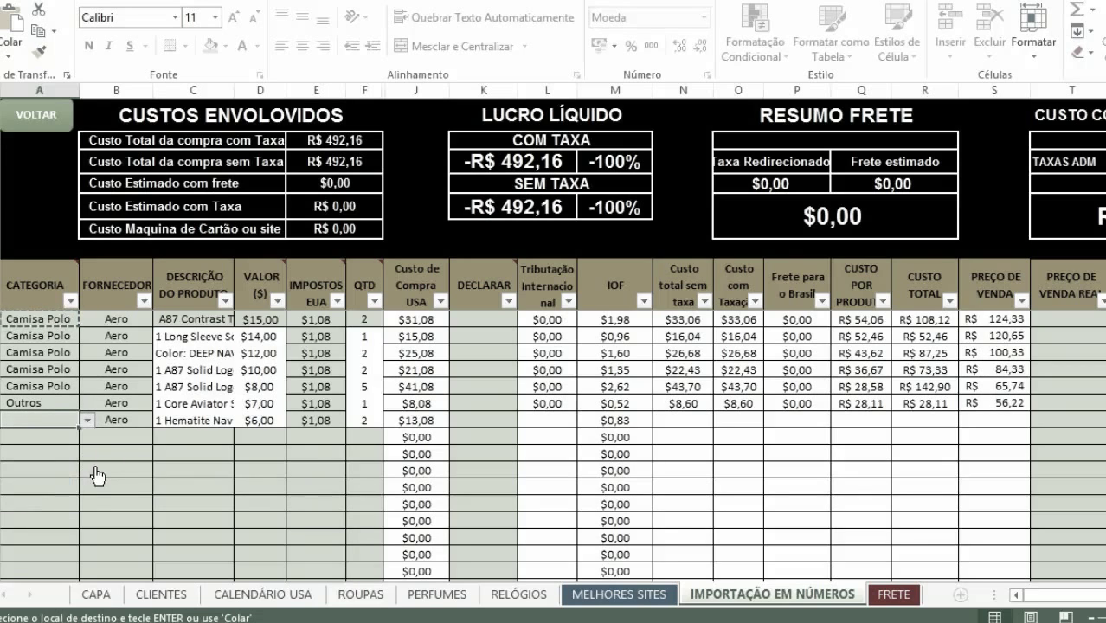
{"action": "left_click", "coordinate": [87, 420]}
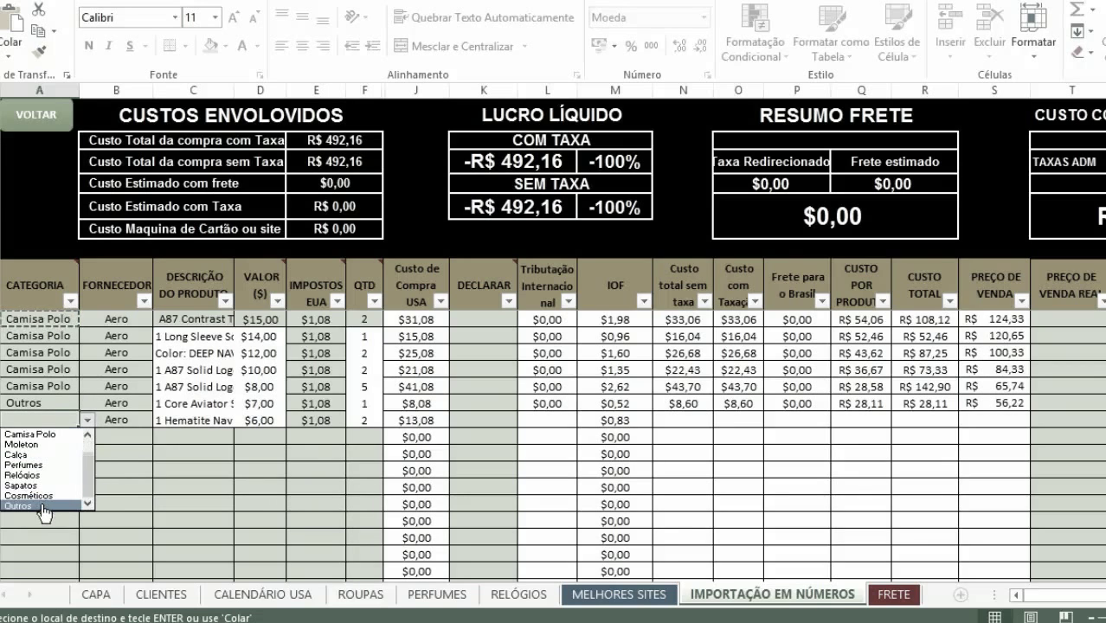
{"action": "left_click", "coordinate": [42, 507]}
{"action": "left_click", "coordinate": [180, 438]}
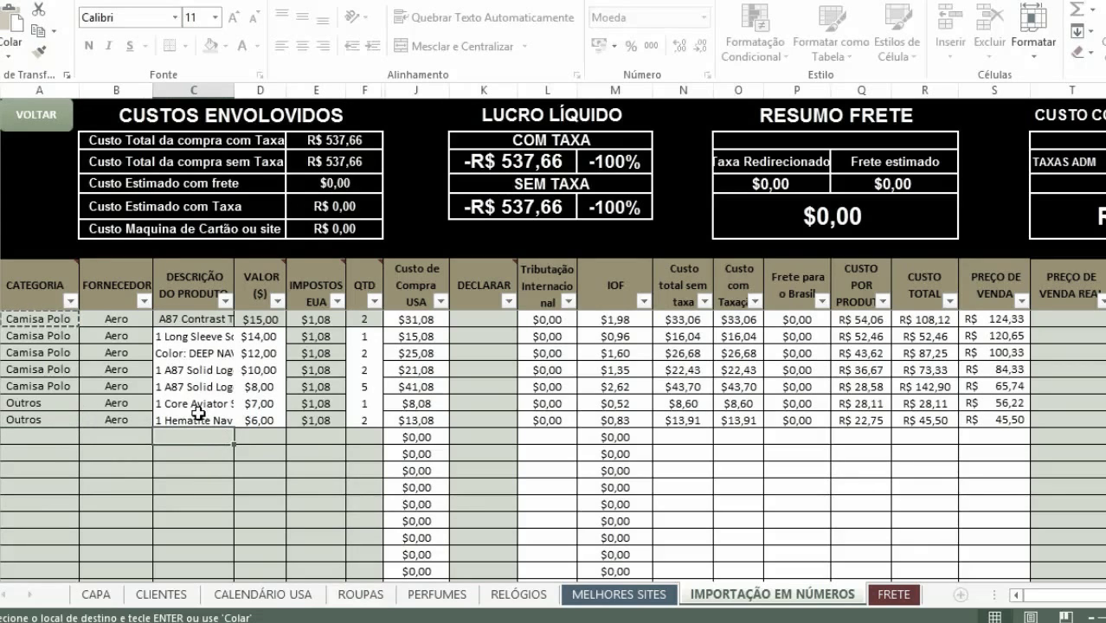
Step: Go over the two sunglasses rows and the first product's CATEGORIA, QTD, Custo de Compra USA and DECLARAR cells
{"action": "left_click", "coordinate": [198, 417]}
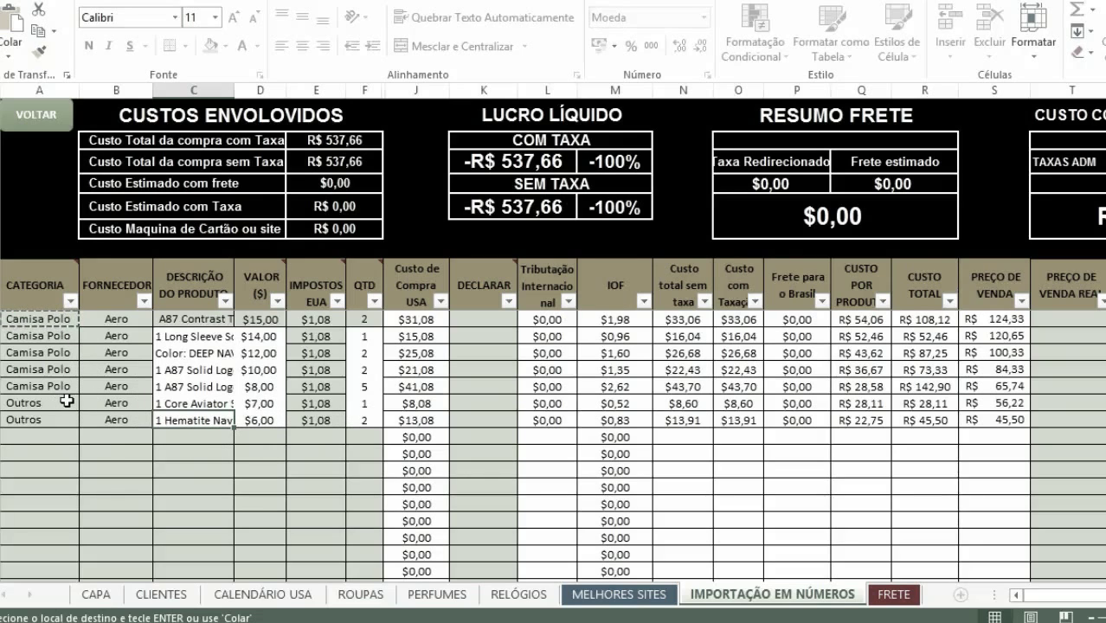
{"action": "left_click_drag", "start_coordinate": [69, 403], "coordinate": [348, 420]}
{"action": "left_click", "coordinate": [309, 450]}
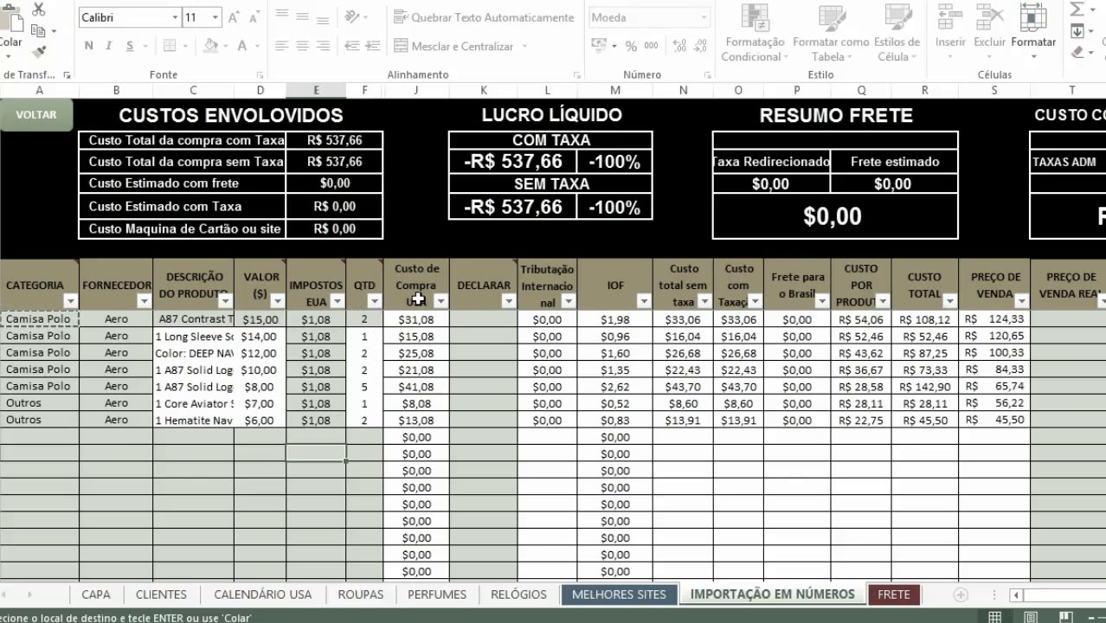
{"action": "left_click", "coordinate": [456, 319]}
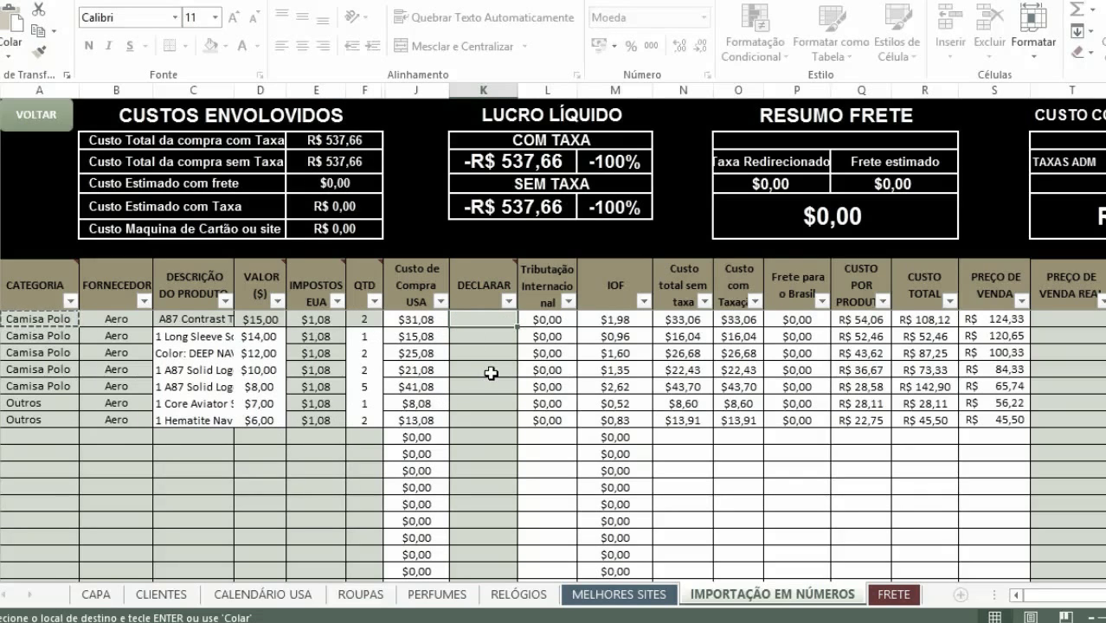
{"action": "left_click", "coordinate": [421, 320]}
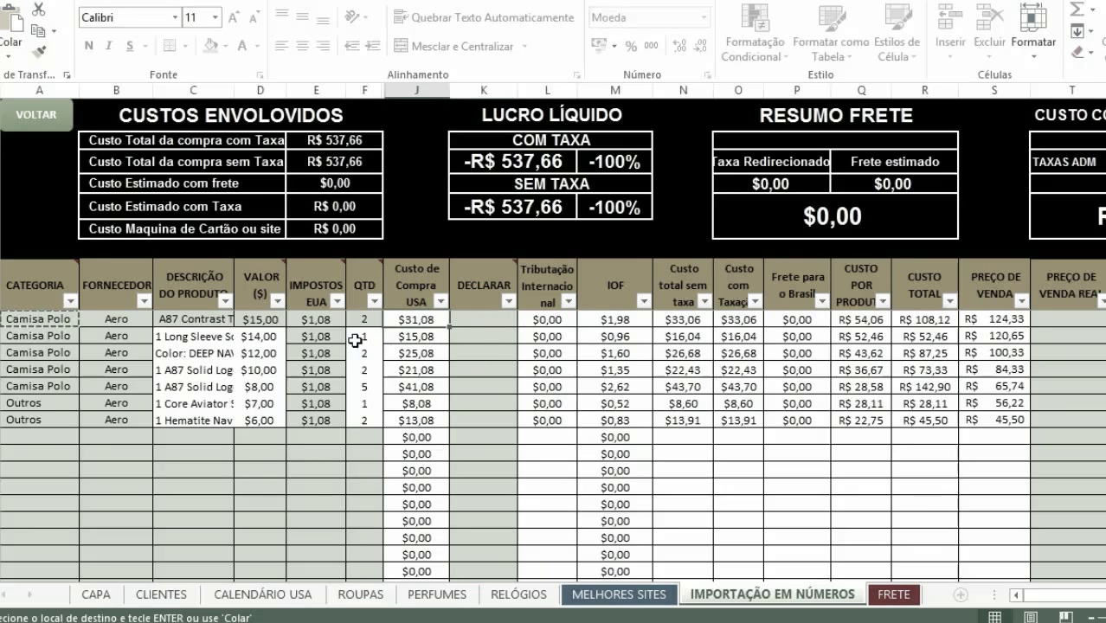
{"action": "left_click", "coordinate": [16, 320]}
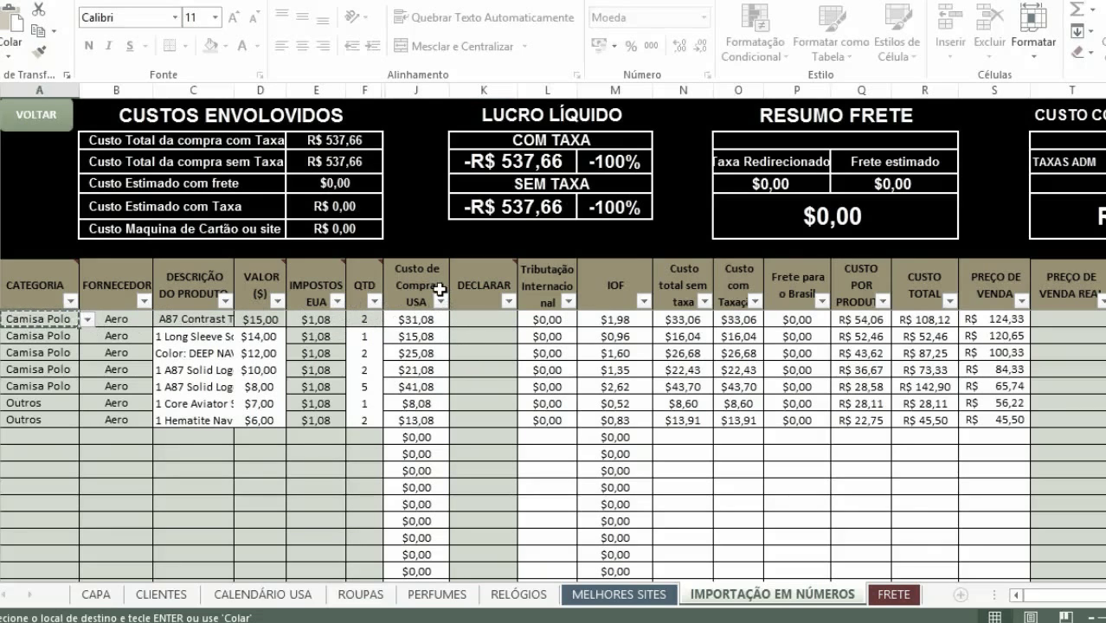
{"action": "left_click", "coordinate": [351, 319]}
{"action": "left_click", "coordinate": [415, 319]}
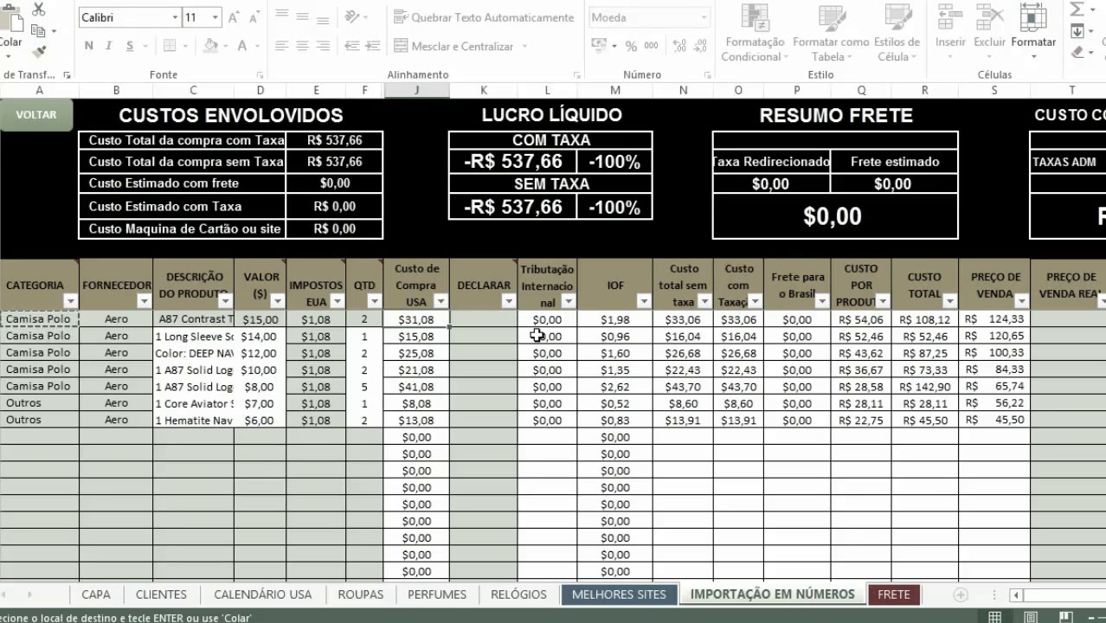
Step: Enter the formula =3,98*2 as the first product's DECLARAR value
{"action": "left_click", "coordinate": [499, 315]}
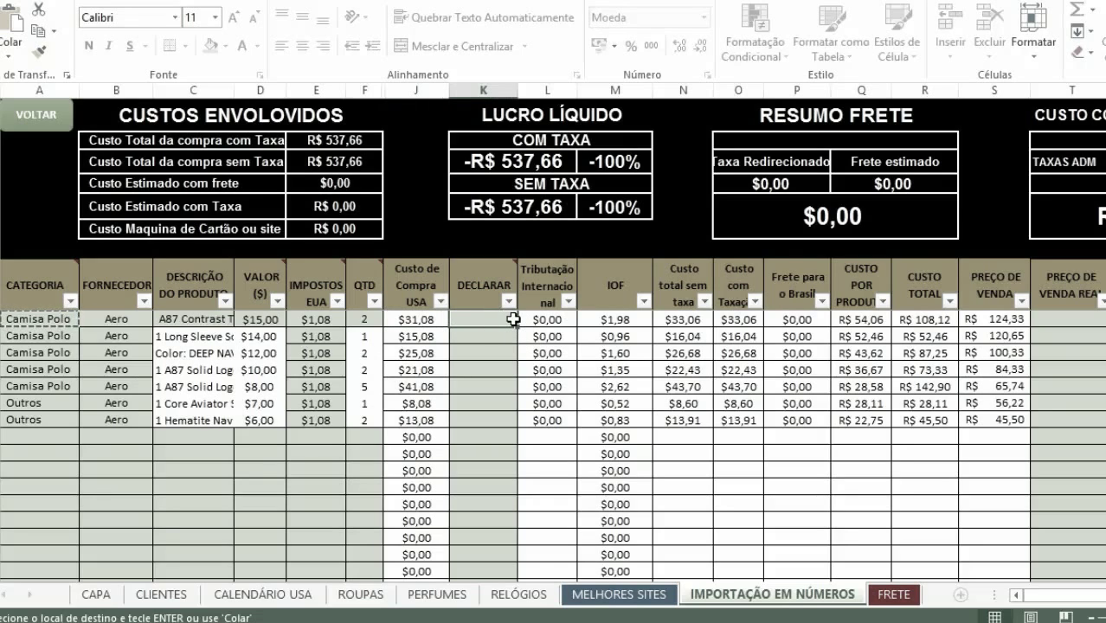
{"action": "type", "text": "=3,98"}
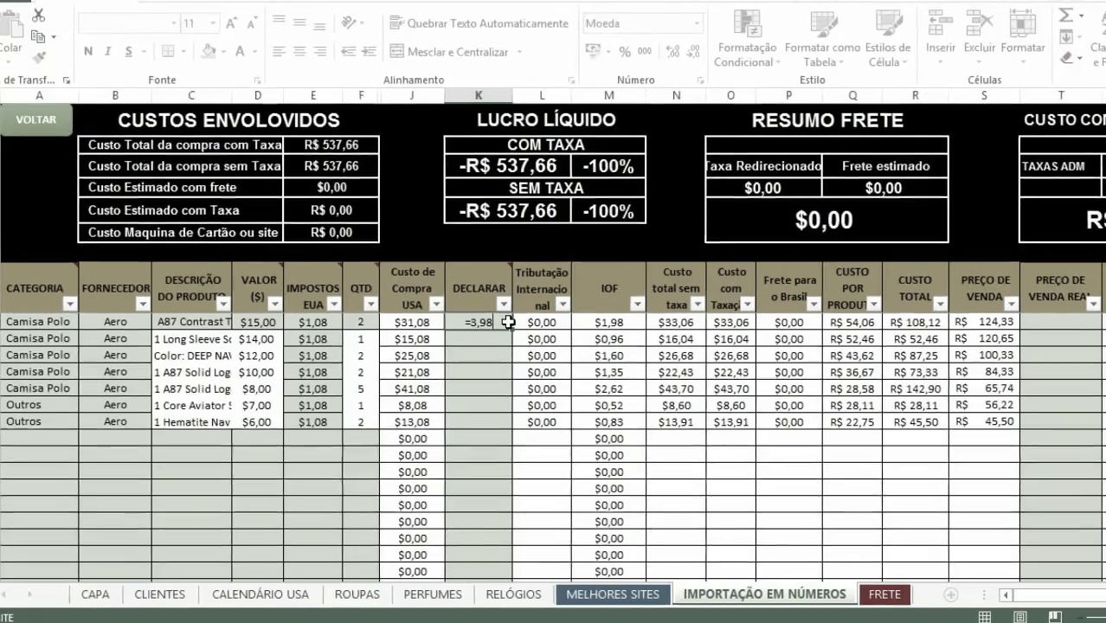
{"action": "type", "text": "*2"}
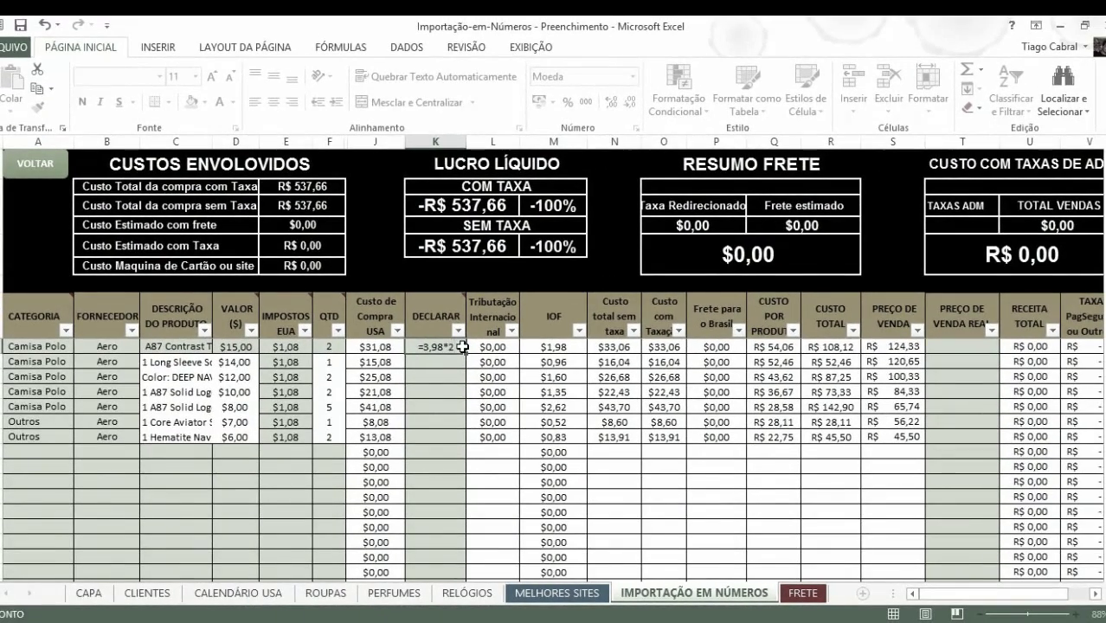
{"action": "key", "text": "Return"}
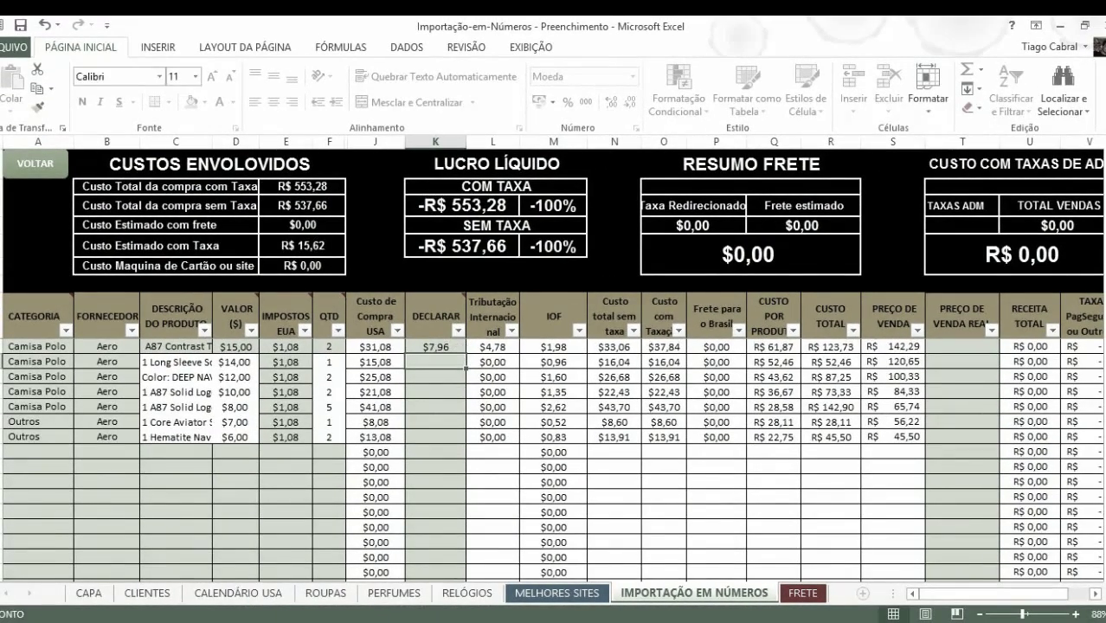
Step: Switch to the Calculator to check 3,98*2, and return to the import sheet
{"action": "key", "text": "alt+Tab"}
{"action": "left_click", "coordinate": [726, 317]}
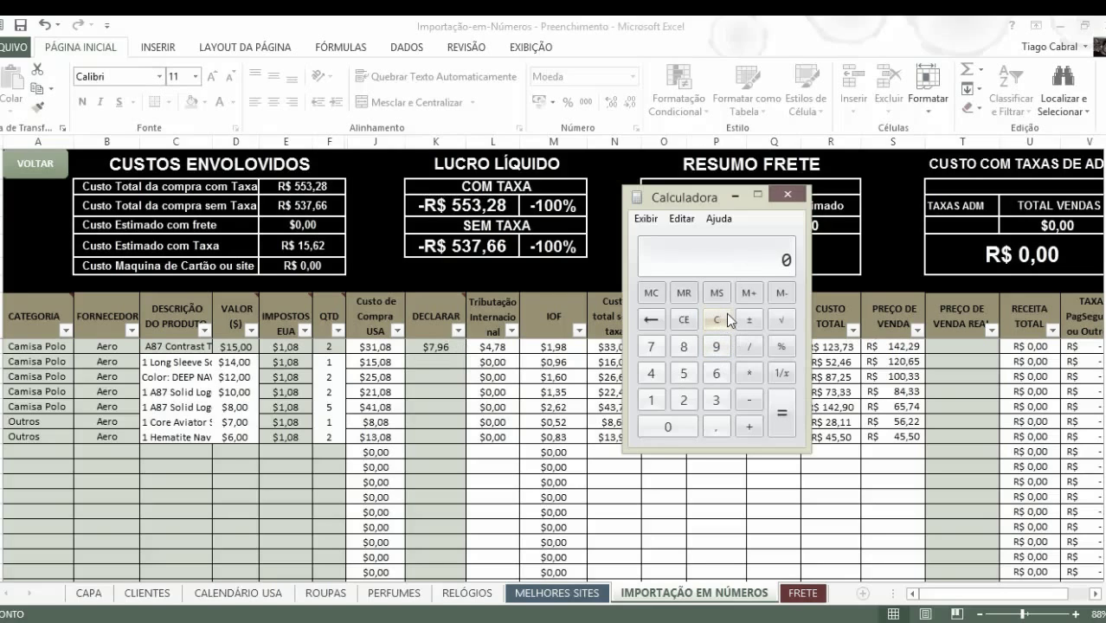
{"action": "type", "text": "3,98*2"}
{"action": "key", "text": "Return"}
{"action": "left_click", "coordinate": [734, 195]}
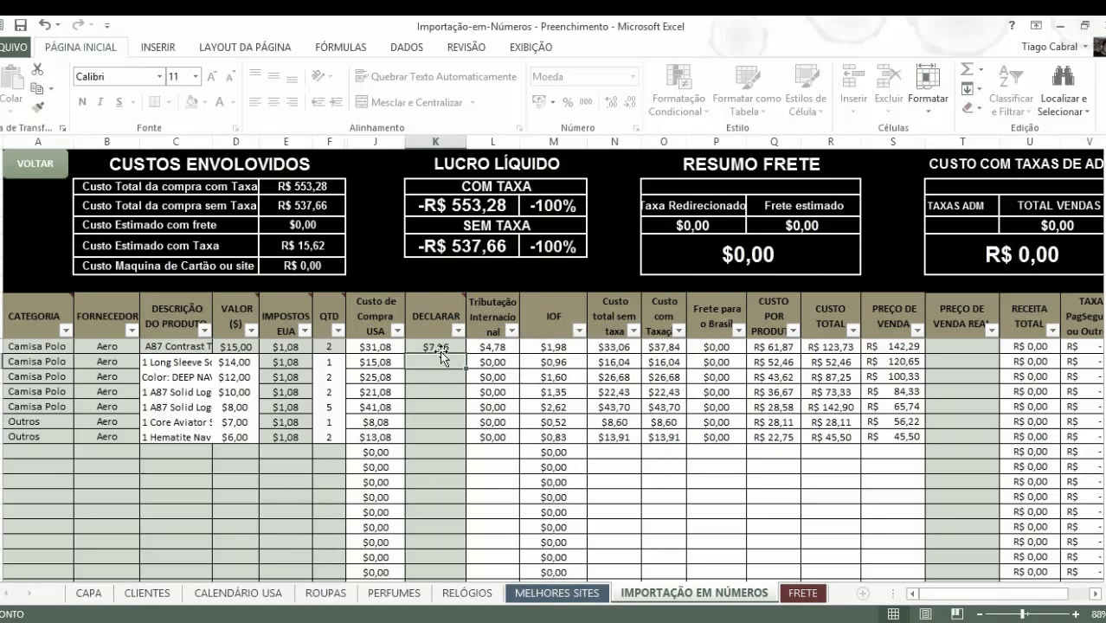
Step: Set the DECLARAR values of the second, third and fourth products to 3,78, 7,86 and 7,98
{"action": "left_click", "coordinate": [441, 347]}
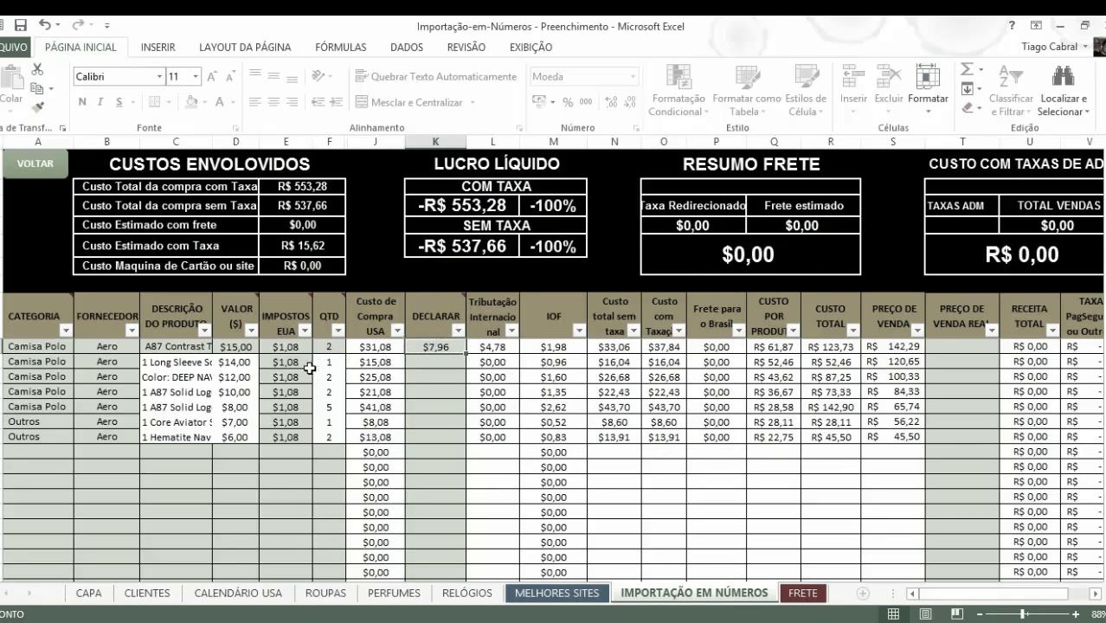
{"action": "left_click", "coordinate": [433, 364]}
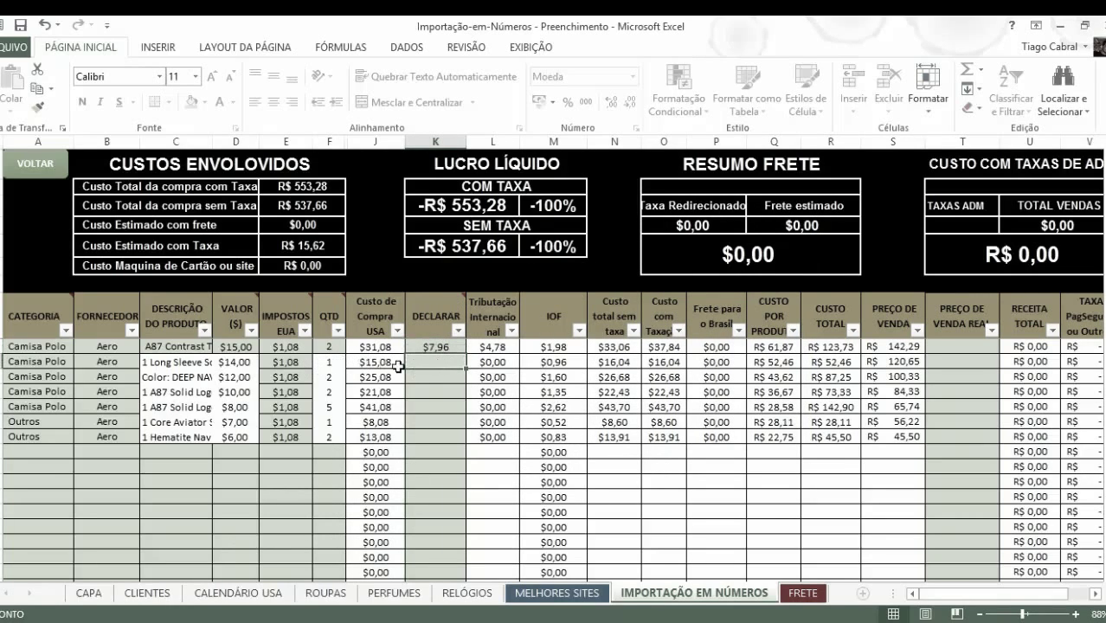
{"action": "type", "text": "5,"}
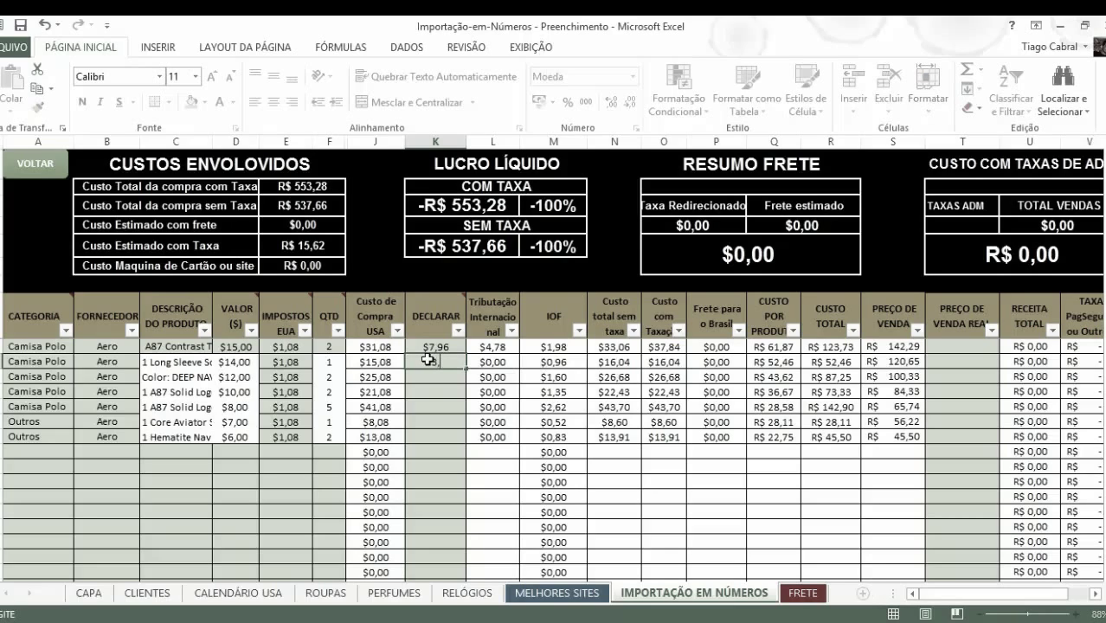
{"action": "type", "text": "78"}
{"action": "key", "text": "Return"}
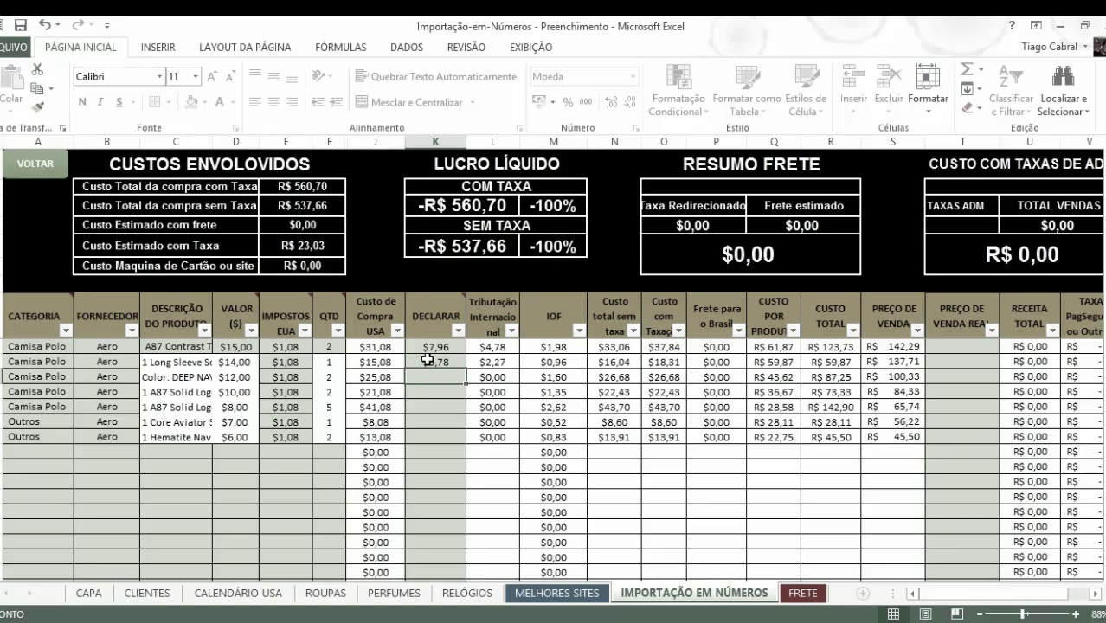
{"action": "type", "text": "7,86"}
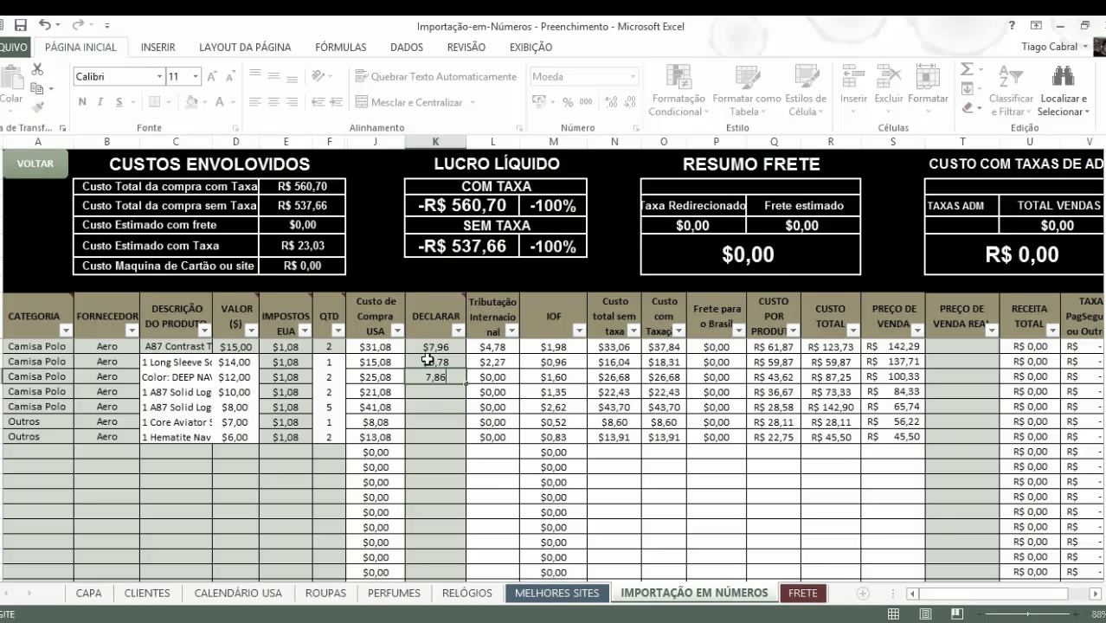
{"action": "key", "text": "Return"}
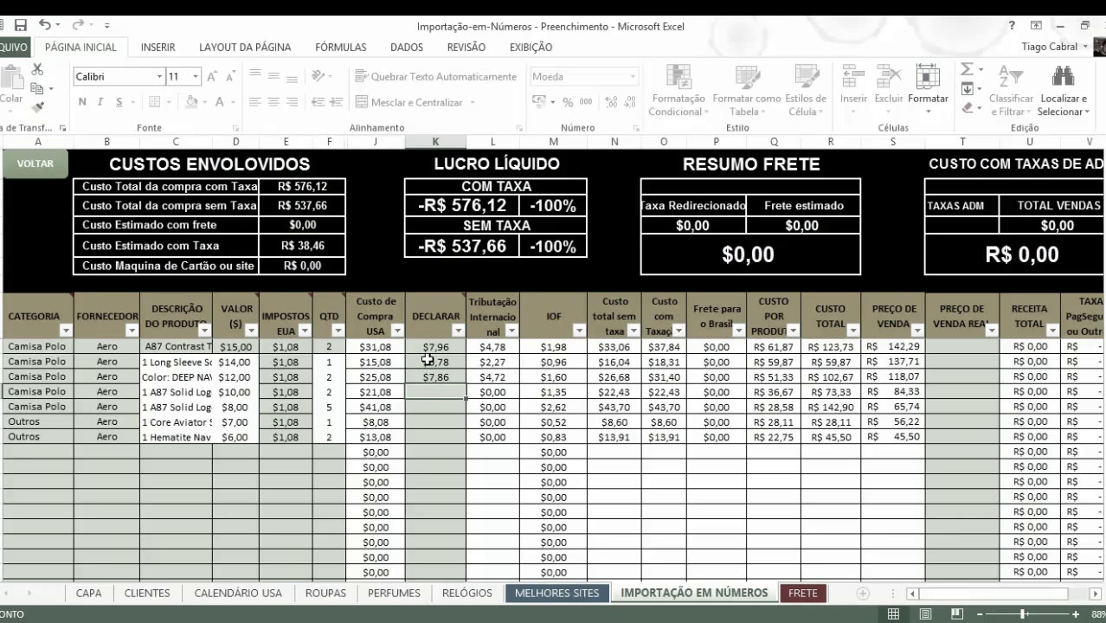
{"action": "type", "text": "7,98"}
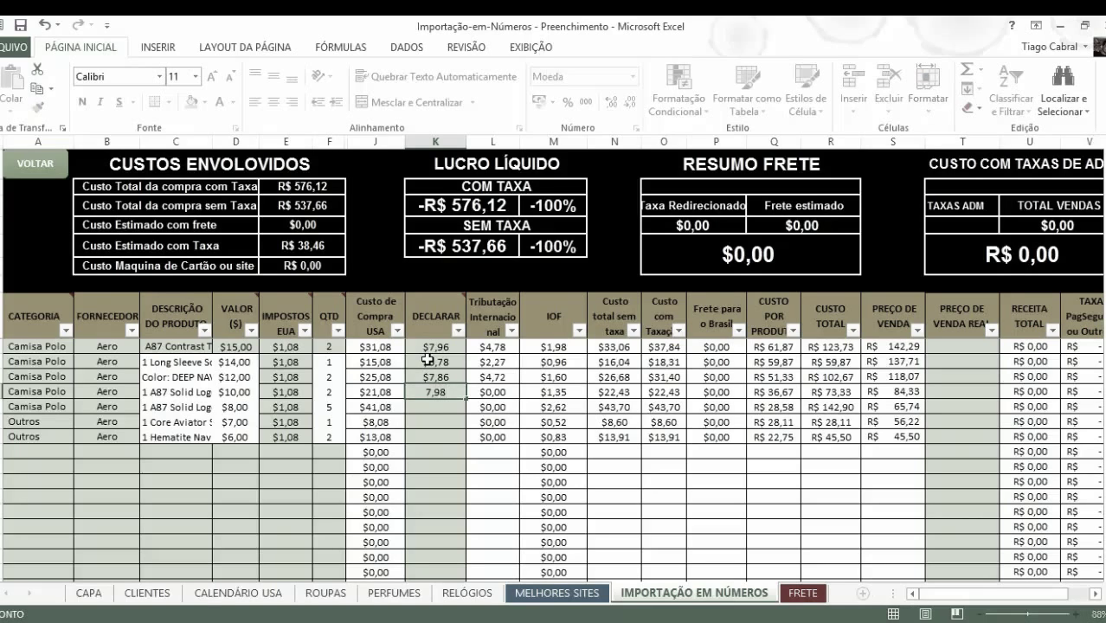
{"action": "key", "text": "Return"}
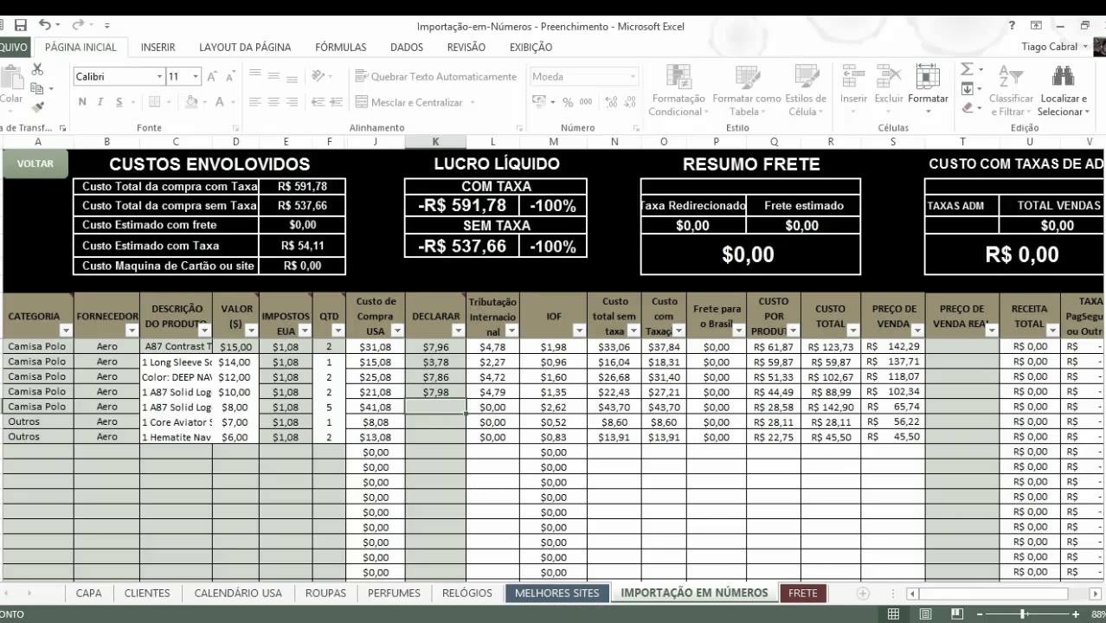
Step: Work out 5*3,78 in the Calculator, and enter 18,90 as the fifth product's DECLARAR value in the import sheet
{"action": "left_click", "coordinate": [295, 622]}
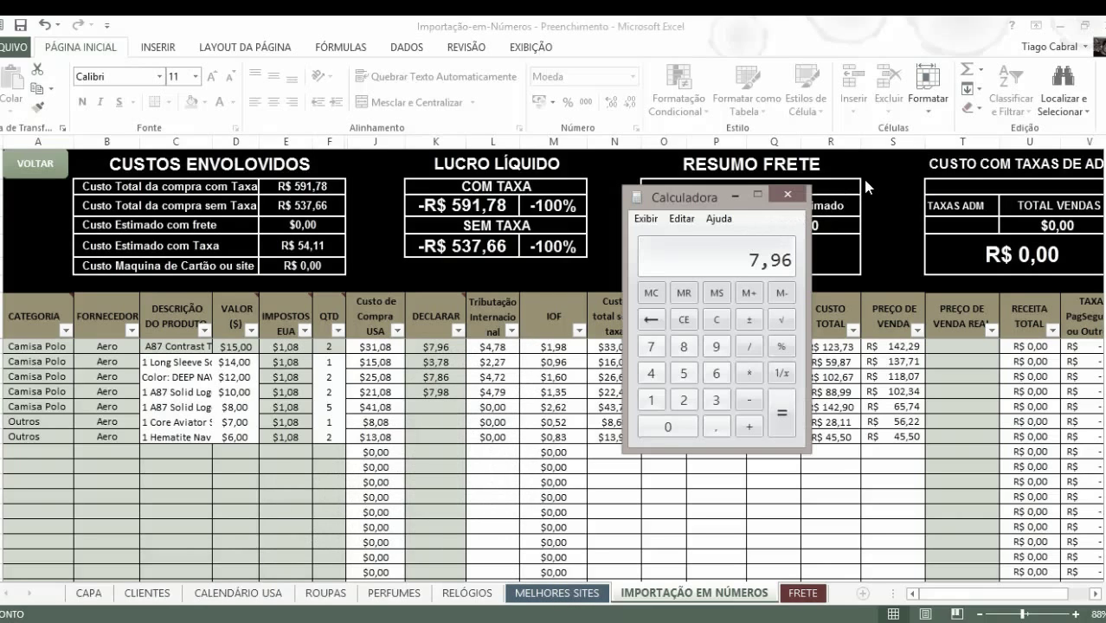
{"action": "key", "text": "Escape"}
{"action": "type", "text": "5"}
{"action": "key", "text": "asterisk"}
{"action": "type", "text": "3,7"}
{"action": "type", "text": "8"}
{"action": "key", "text": "Return"}
{"action": "left_click", "coordinate": [435, 406]}
{"action": "type", "text": "18,"}
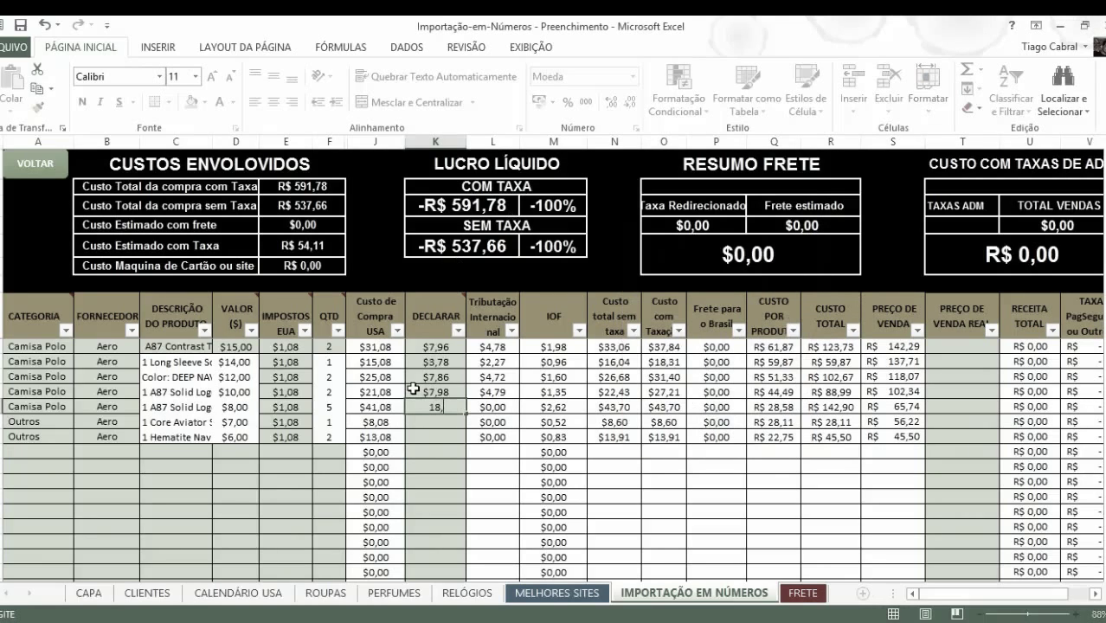
{"action": "key", "text": "Return"}
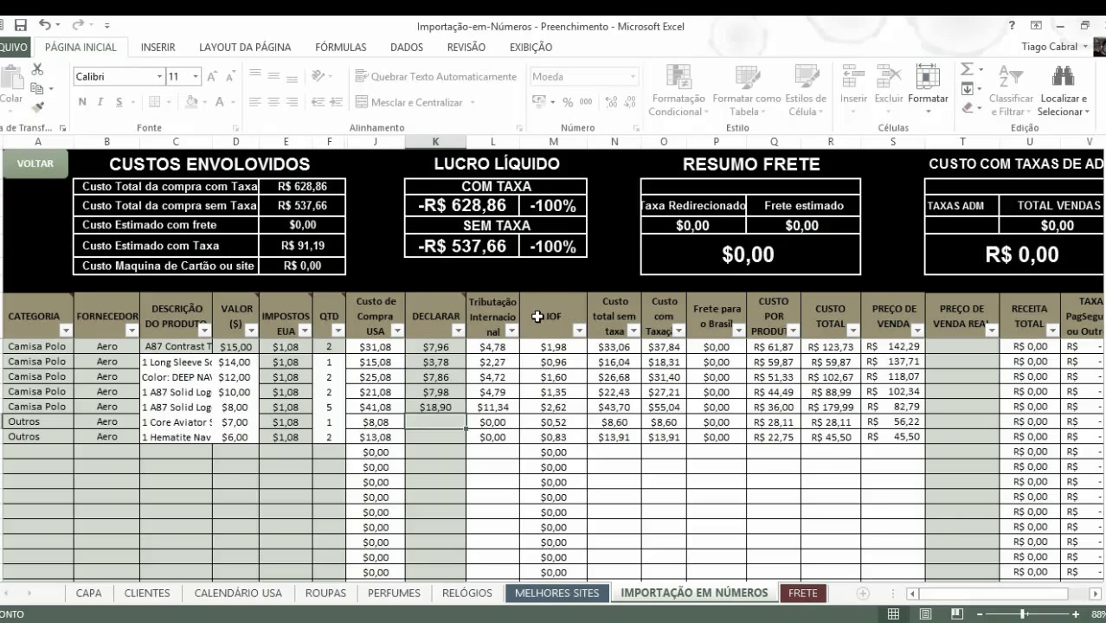
Step: Set the DECLARAR values of the Core Aviator and Hematite Navigator sunglasses to 5,02 and 8,58
{"action": "type", "text": "5,02"}
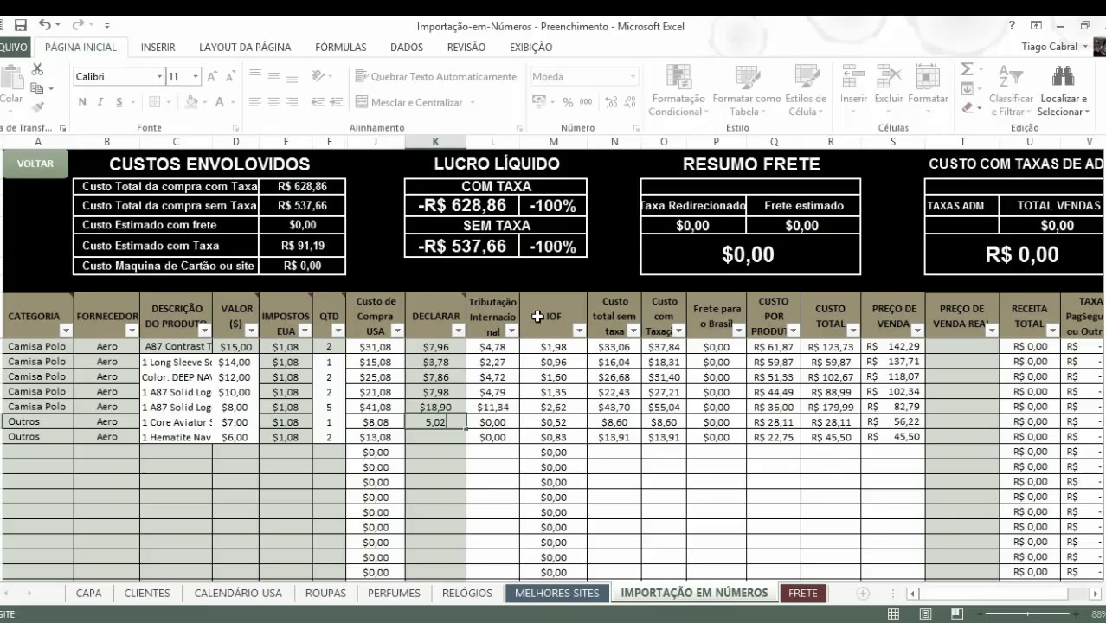
{"action": "key", "text": "Return"}
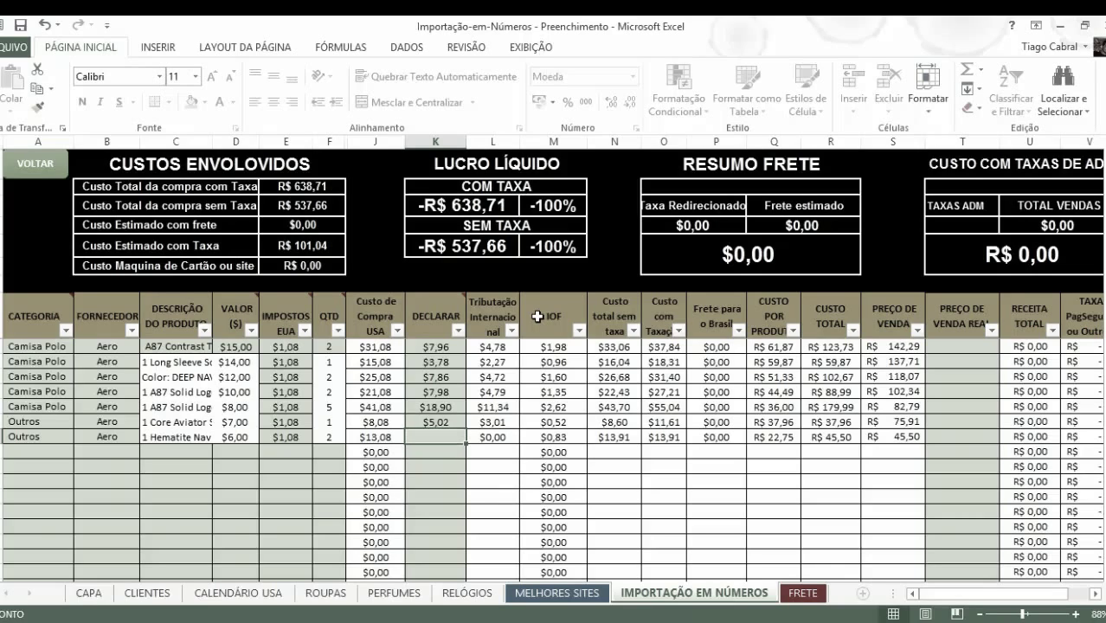
{"action": "type", "text": "1"}
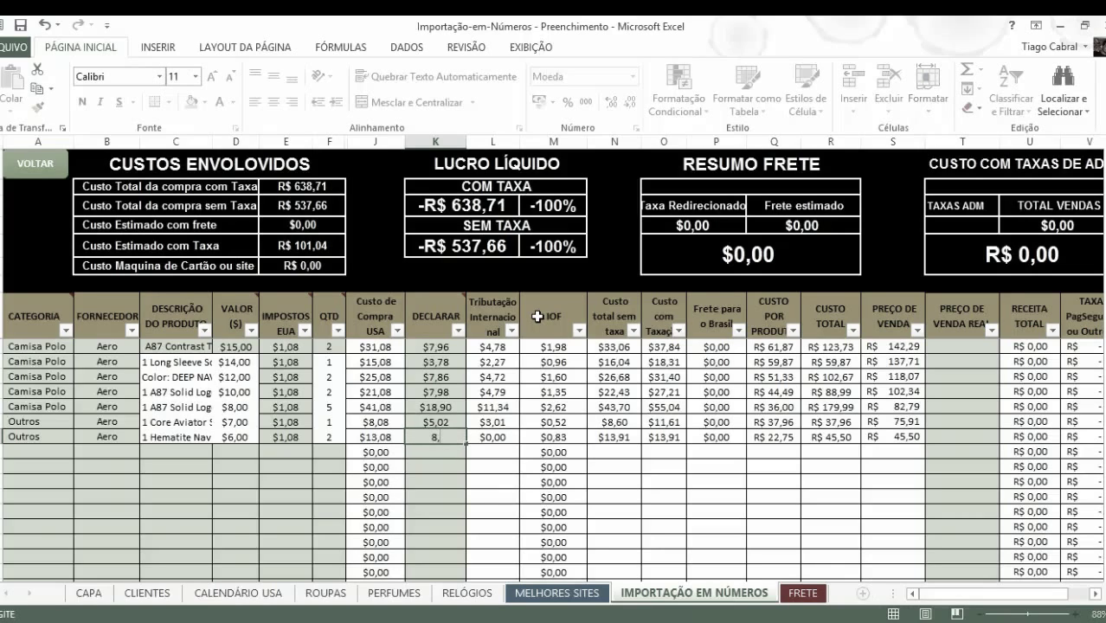
{"action": "type", "text": ",58"}
{"action": "key", "text": "Return"}
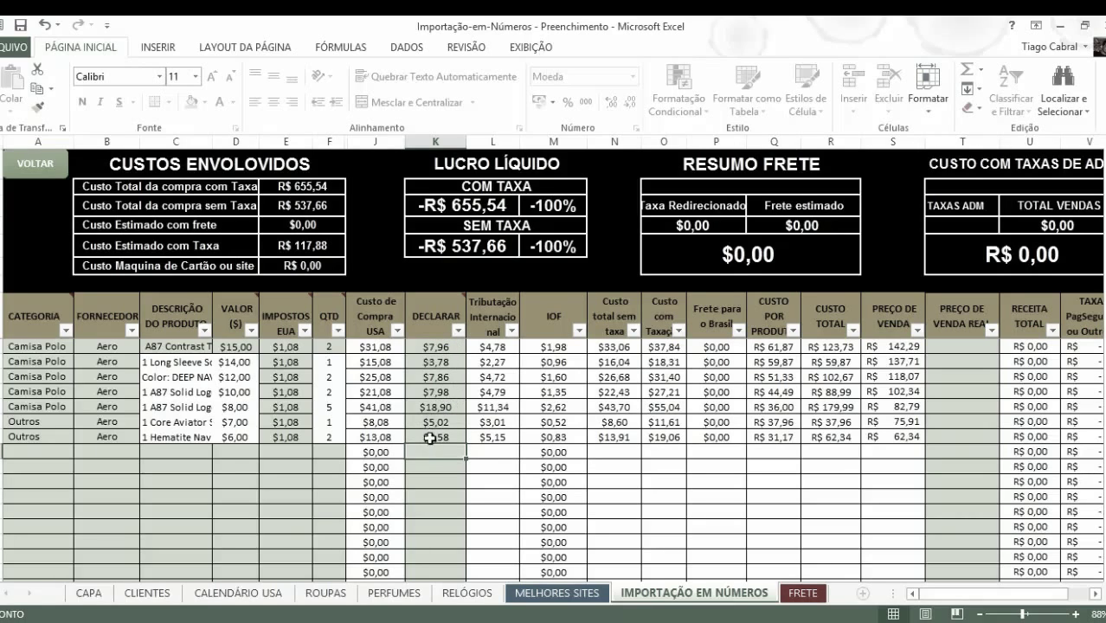
Step: Go over the Custo de Compra USA, DECLARAR and QTD ranges of the shirts and sunglasses, and the PESO ESTIMADO cell
{"action": "left_click_drag", "start_coordinate": [374, 347], "coordinate": [374, 438]}
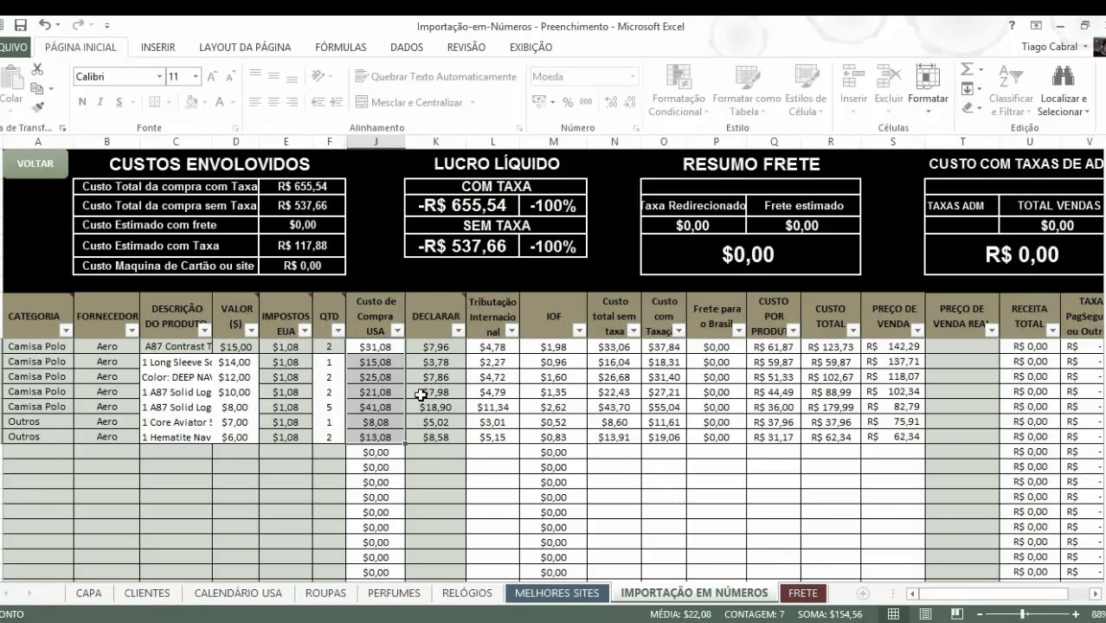
{"action": "left_click_drag", "start_coordinate": [437, 347], "coordinate": [464, 442]}
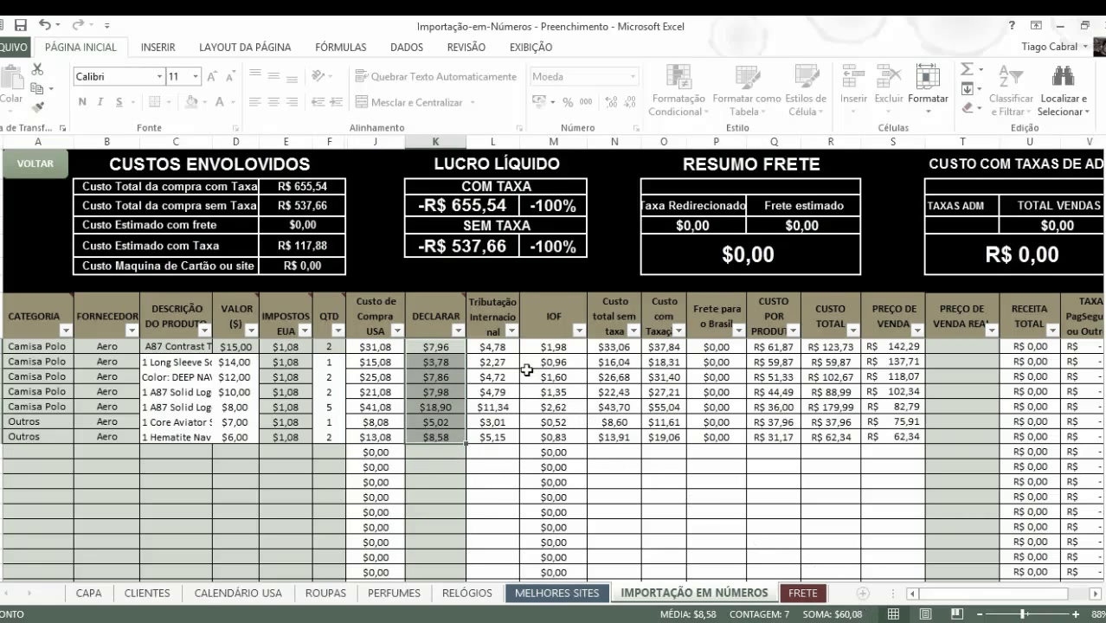
{"action": "left_click_drag", "start_coordinate": [446, 348], "coordinate": [454, 407]}
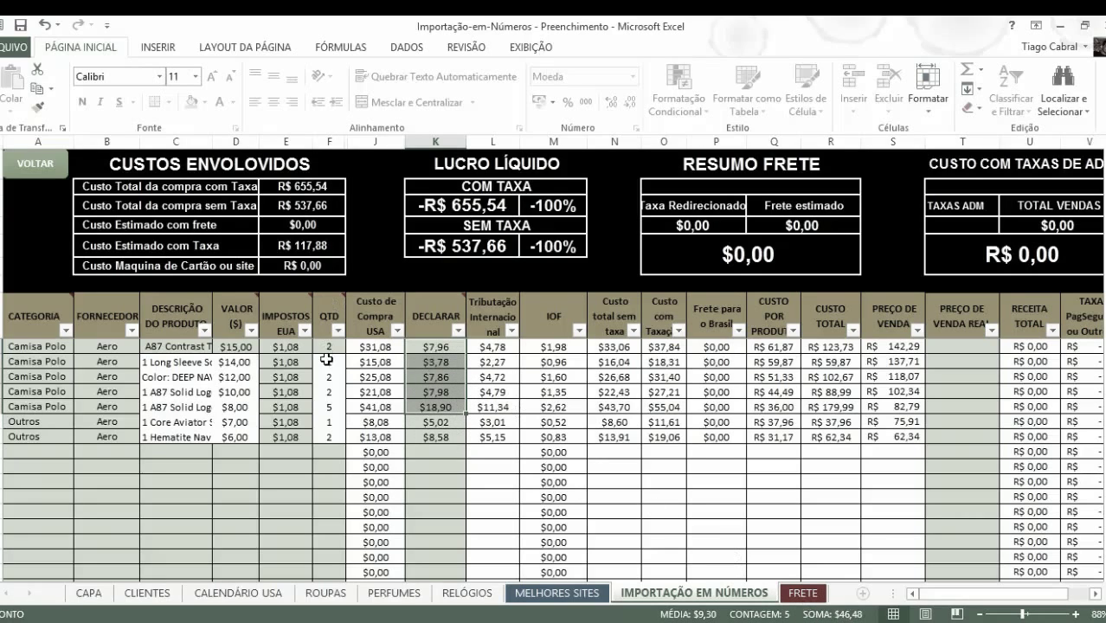
{"action": "left_click_drag", "start_coordinate": [328, 349], "coordinate": [327, 405]}
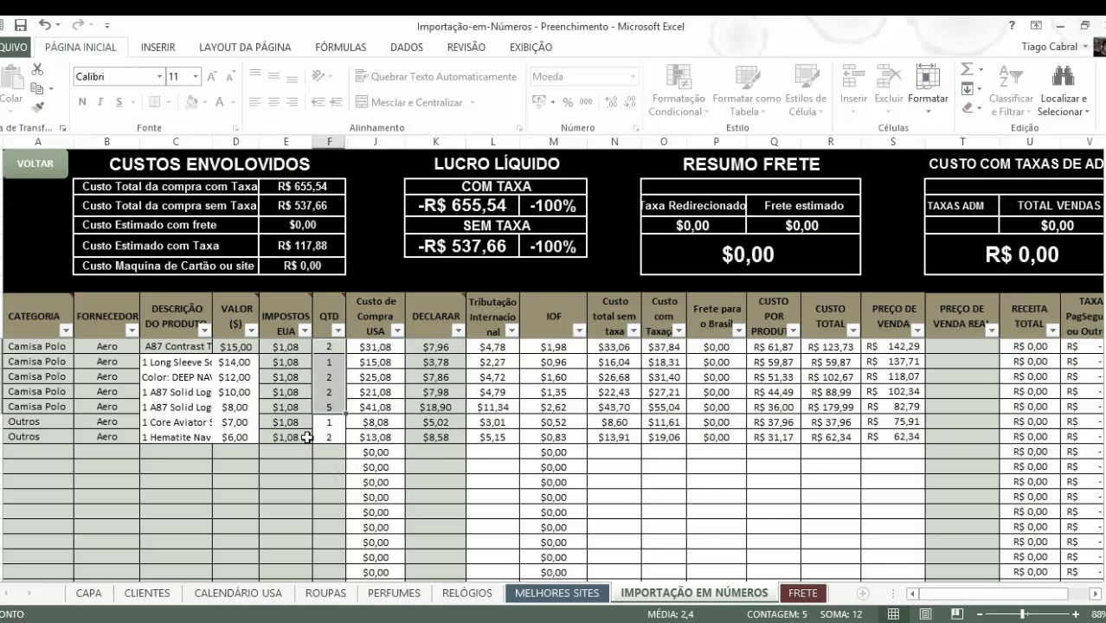
{"action": "left_click", "coordinate": [329, 437]}
{"action": "left_click_drag", "start_coordinate": [329, 437], "coordinate": [330, 450]}
{"action": "left_click_drag", "start_coordinate": [425, 422], "coordinate": [445, 439]}
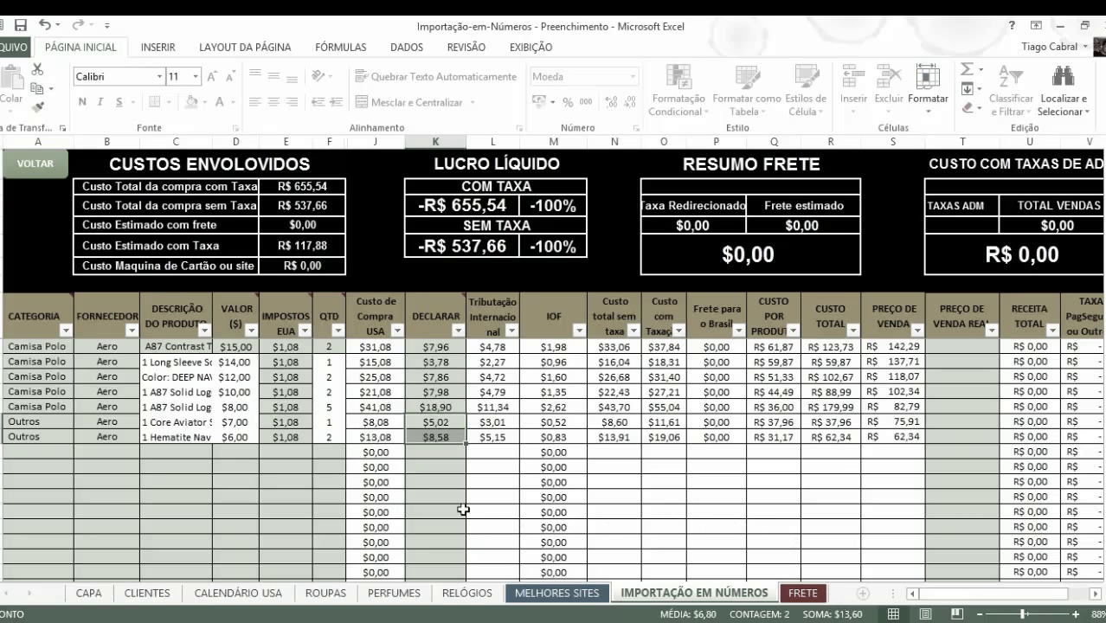
{"action": "left_click", "coordinate": [437, 494]}
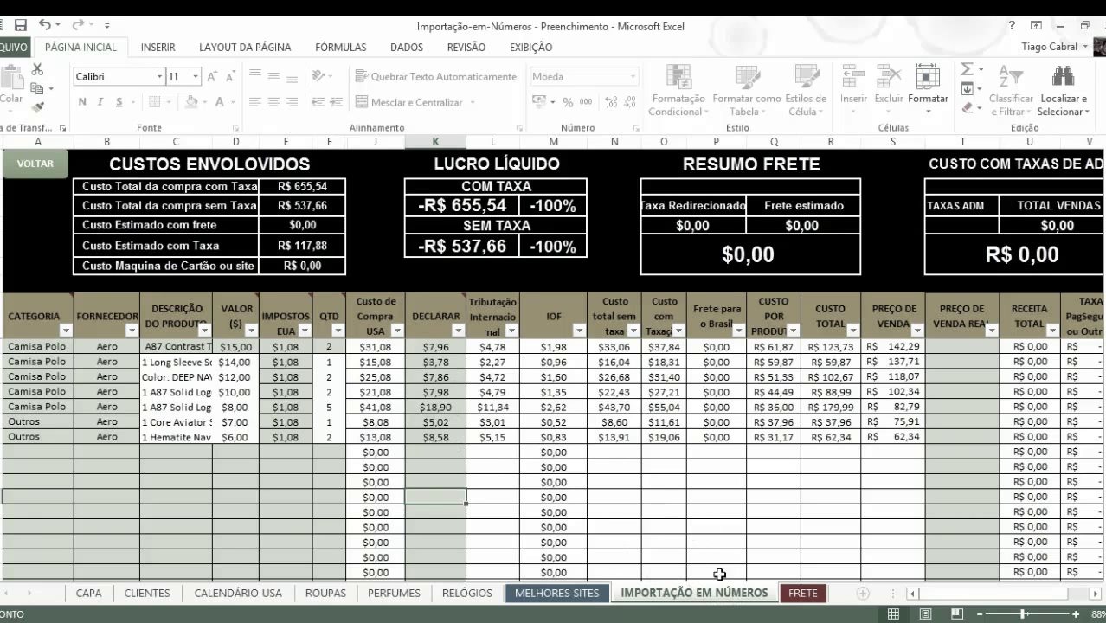
{"action": "left_click_drag", "start_coordinate": [942, 595], "coordinate": [979, 596]}
{"action": "left_click", "coordinate": [1043, 266]}
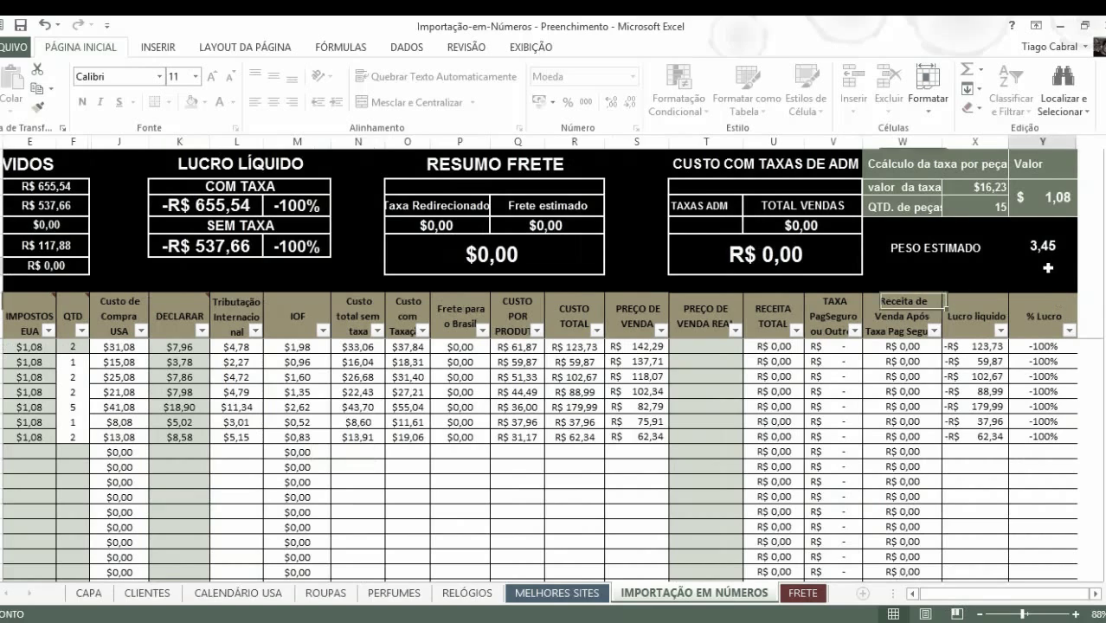
{"action": "left_click", "coordinate": [1024, 241]}
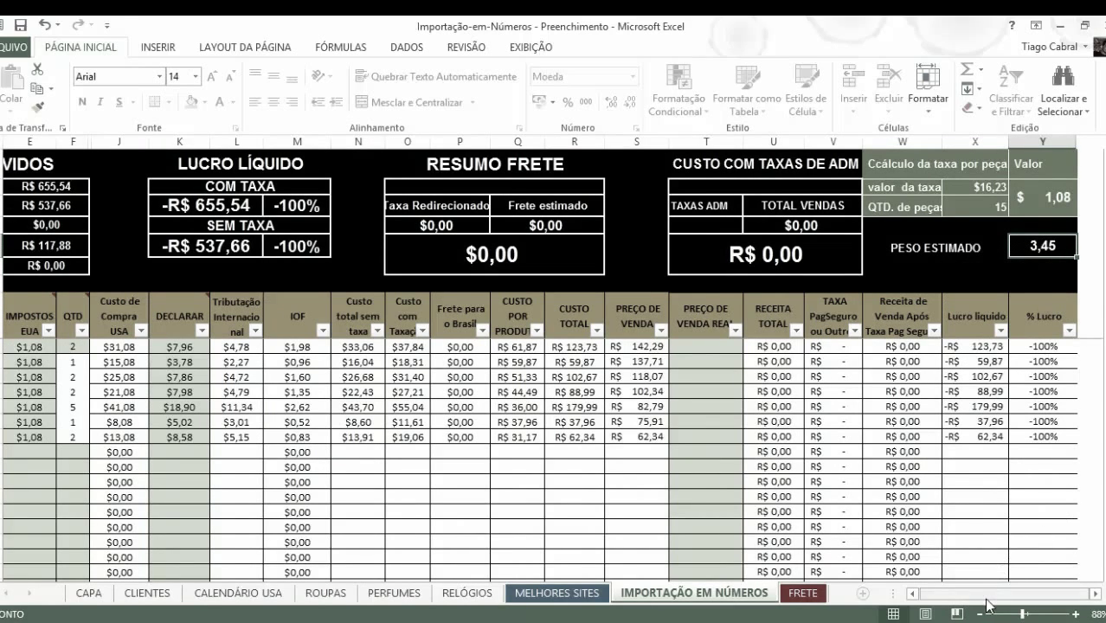
{"action": "left_click_drag", "start_coordinate": [986, 600], "coordinate": [961, 598]}
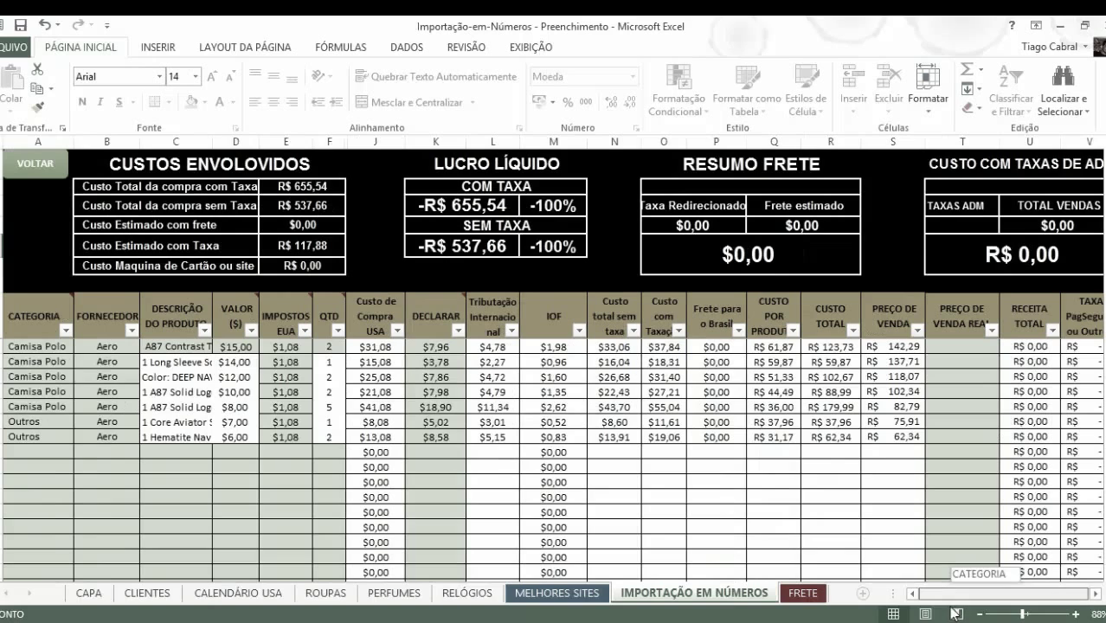
Step: In the FRETE sheet, set the Qtd of Camisas, Camiseta, Polo to 12
{"action": "left_click", "coordinate": [793, 595]}
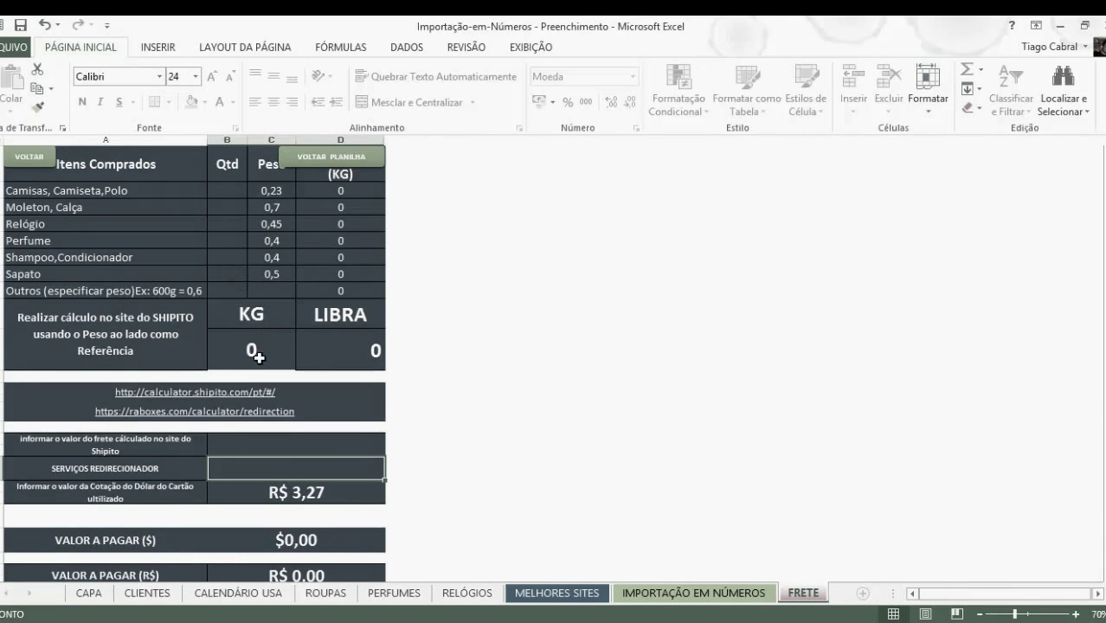
{"action": "left_click", "coordinate": [229, 191]}
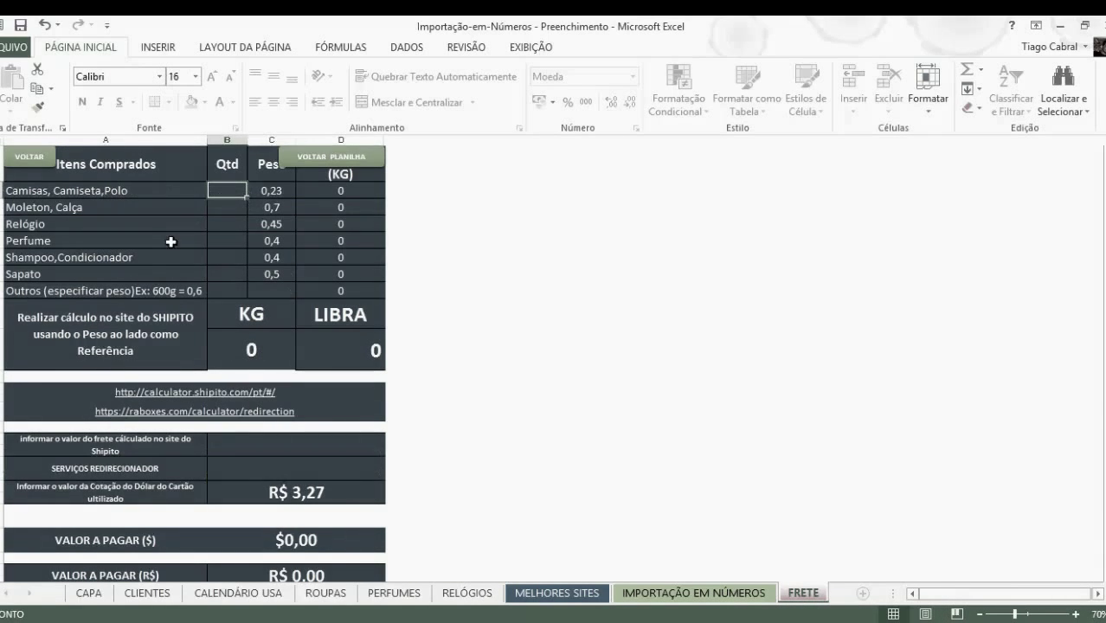
{"action": "type", "text": "12"}
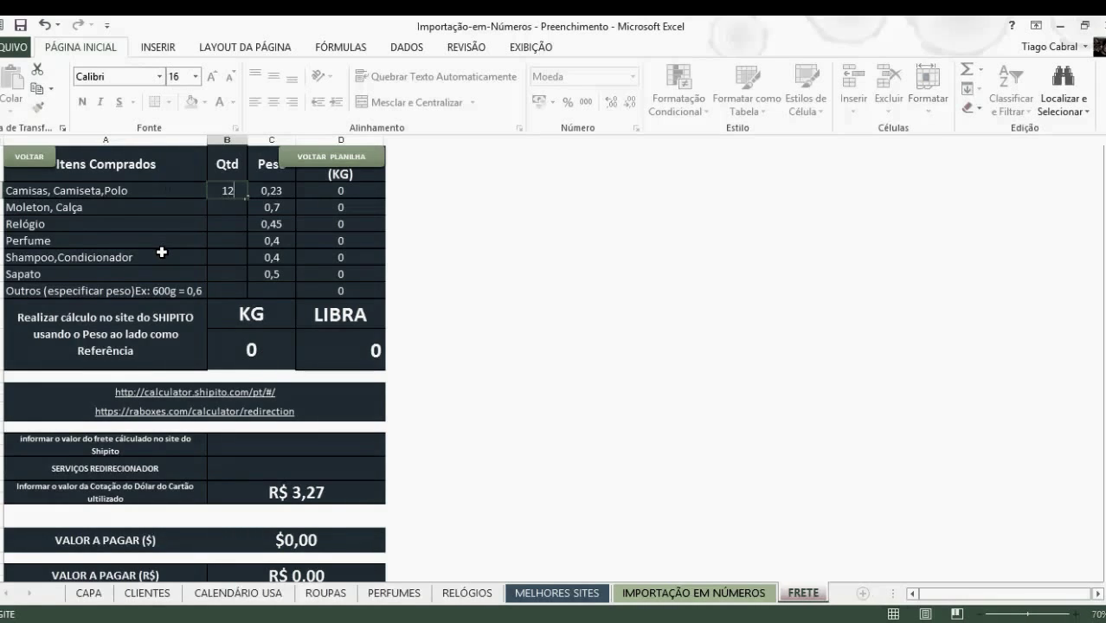
{"action": "key", "text": "Return"}
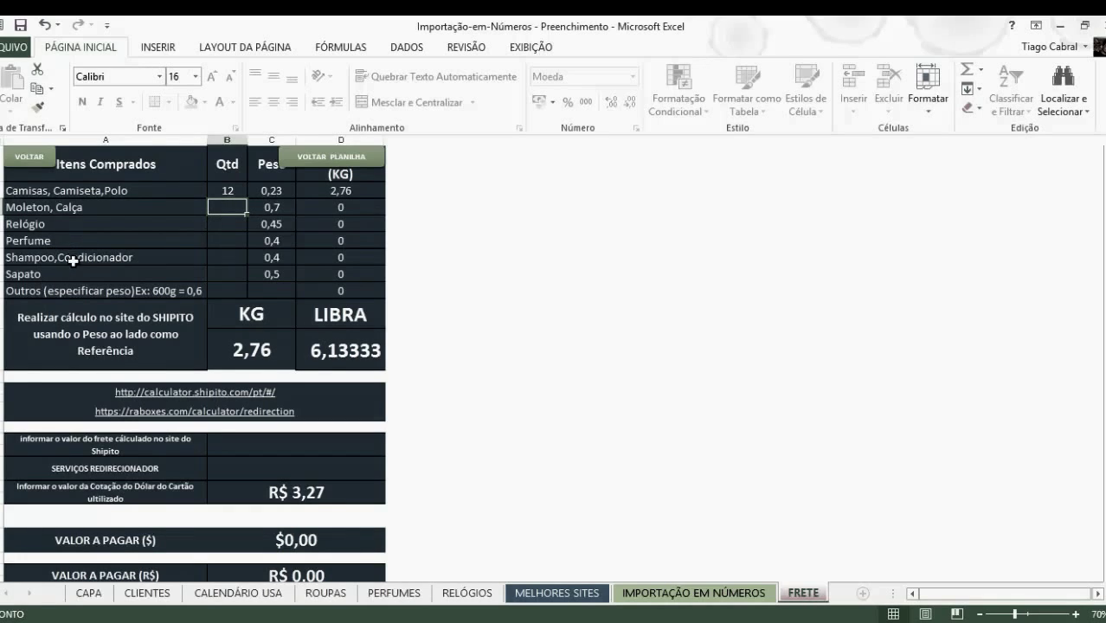
Step: Fill in the Outros row of the freight table with a quantity of 3 and a weight of 0,25
{"action": "left_click", "coordinate": [159, 303]}
{"action": "left_click", "coordinate": [227, 291]}
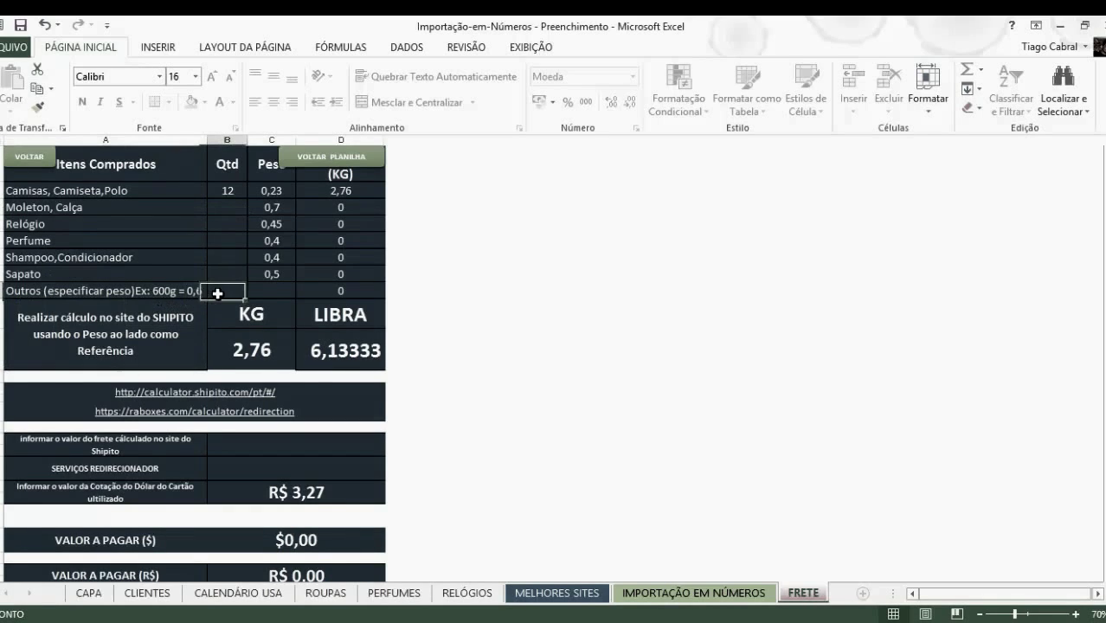
{"action": "type", "text": "3"}
{"action": "key", "text": "Tab"}
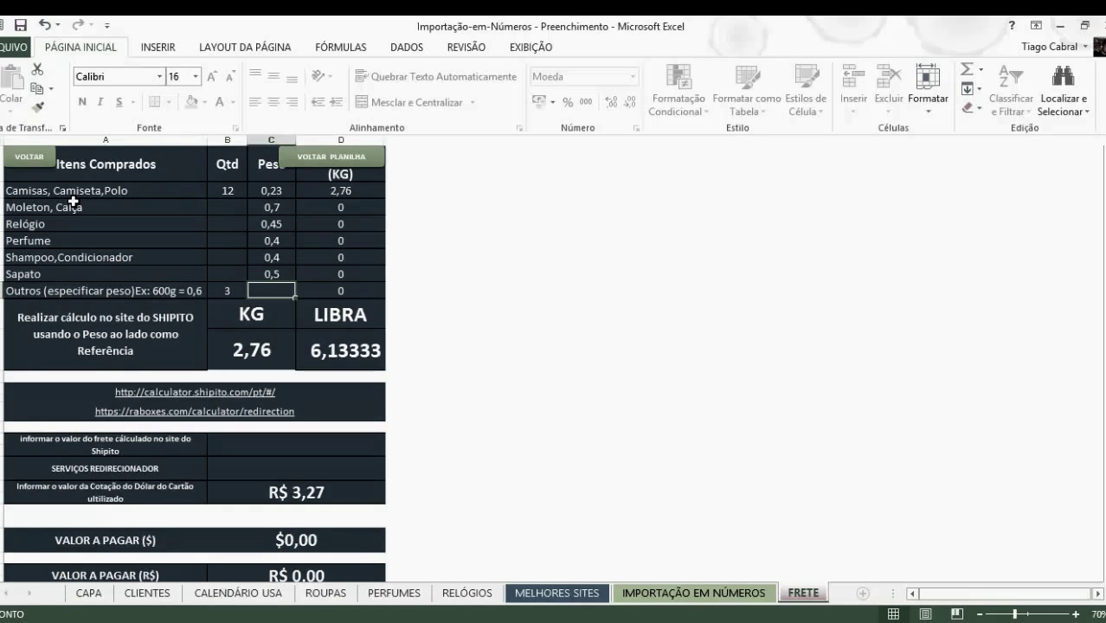
{"action": "type", "text": "0,25"}
{"action": "key", "text": "Return"}
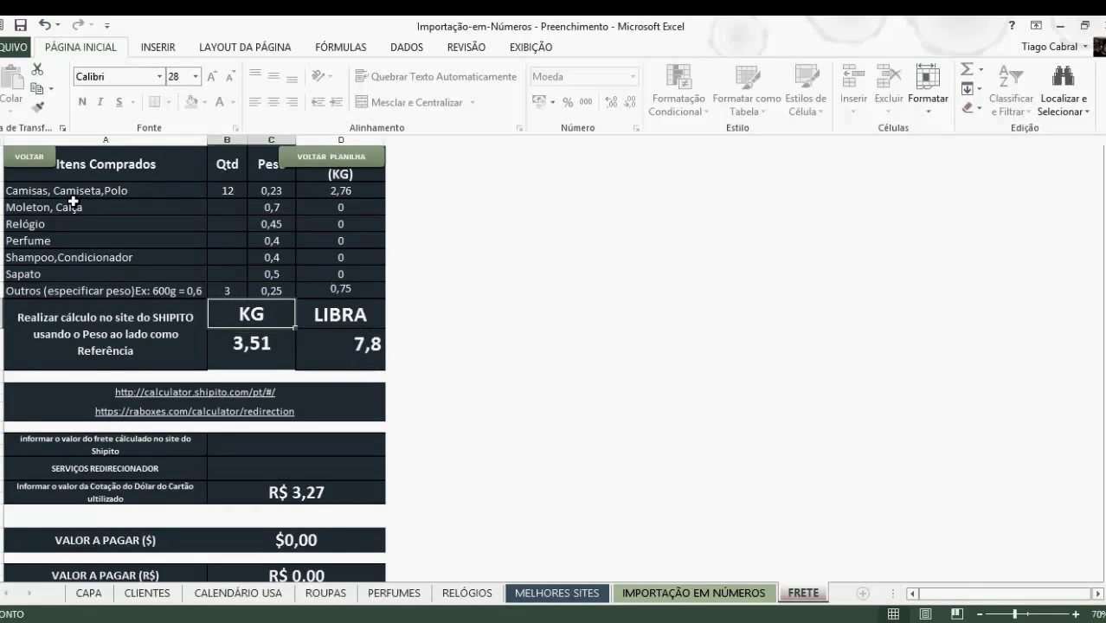
Step: Check the total weight, open the linked raboxes.com redirection calculator, and calculate the shipping for 8 Libras
{"action": "left_click", "coordinate": [272, 347]}
{"action": "left_click", "coordinate": [286, 291]}
{"action": "left_click", "coordinate": [267, 341]}
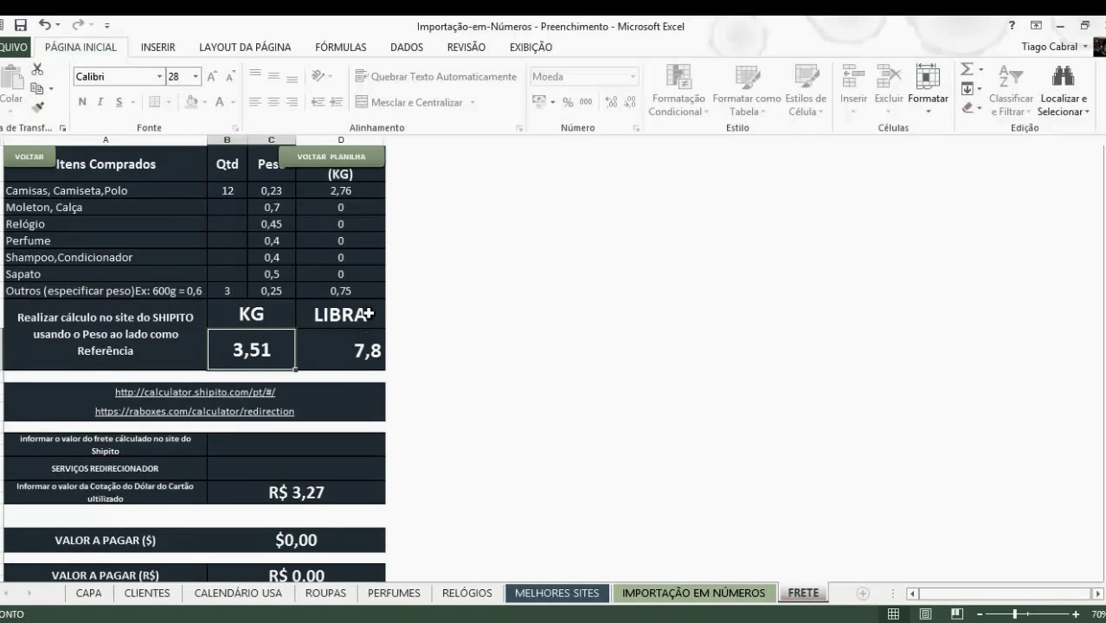
{"action": "left_click", "coordinate": [208, 420]}
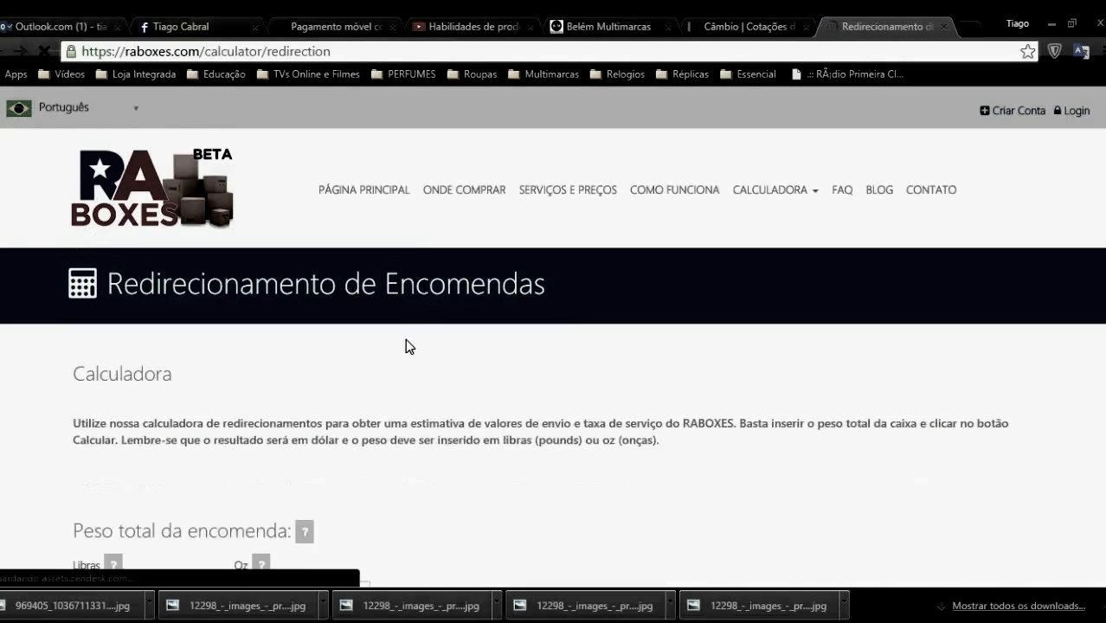
{"action": "scroll", "coordinate": [405, 339], "scroll_direction": "down", "scroll_amount": 2}
{"action": "left_click", "coordinate": [170, 424]}
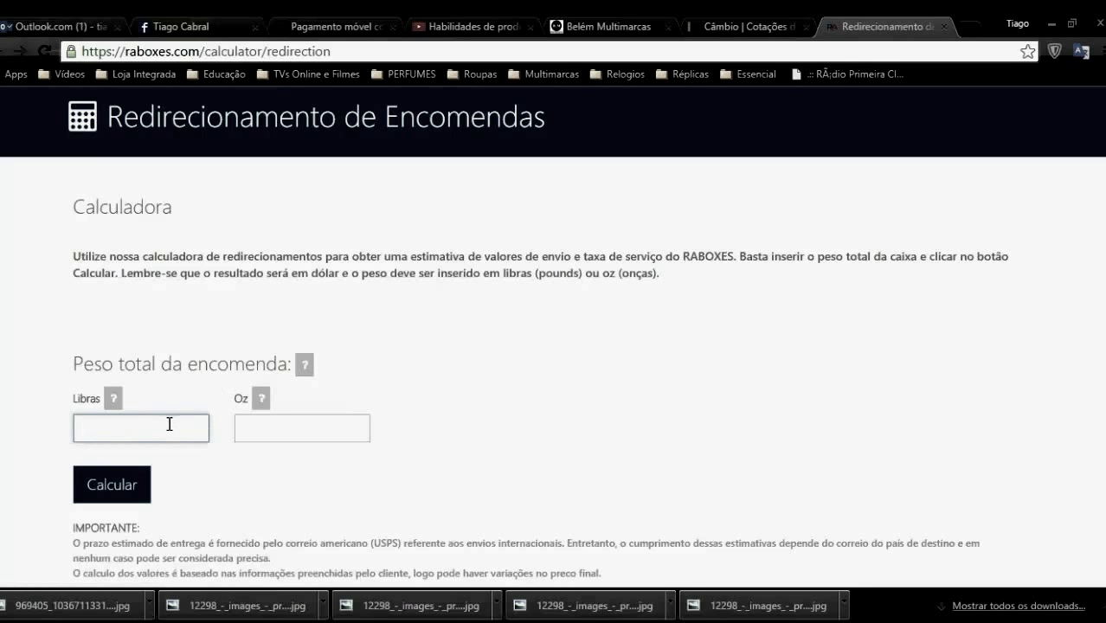
{"action": "left_click", "coordinate": [113, 499]}
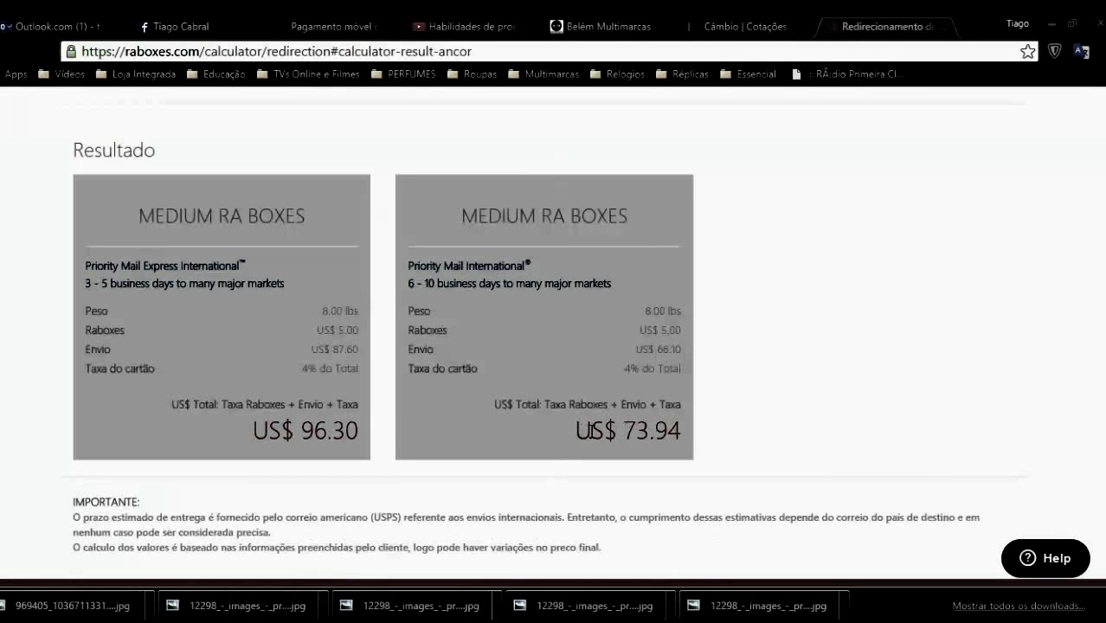
Step: Review the Priority Mail International total and fees, switch to Excel, and enter 73,94 as the calculated freight value in the FRETE sheet
{"action": "left_click_drag", "start_coordinate": [584, 430], "coordinate": [677, 438]}
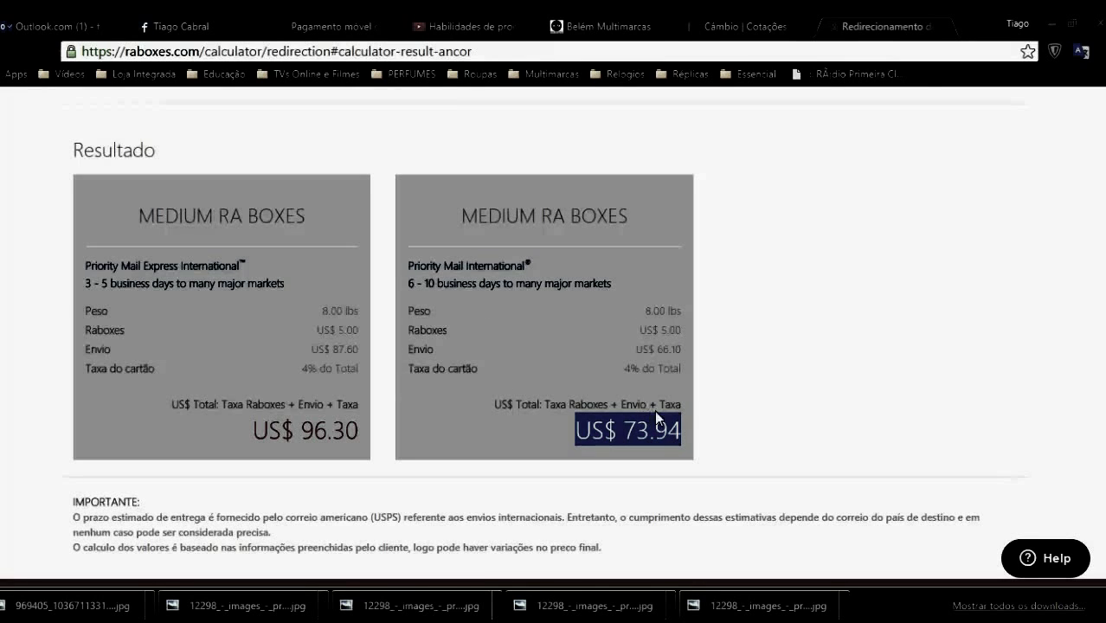
{"action": "left_click_drag", "start_coordinate": [639, 351], "coordinate": [677, 331]}
{"action": "left_click", "coordinate": [666, 347]}
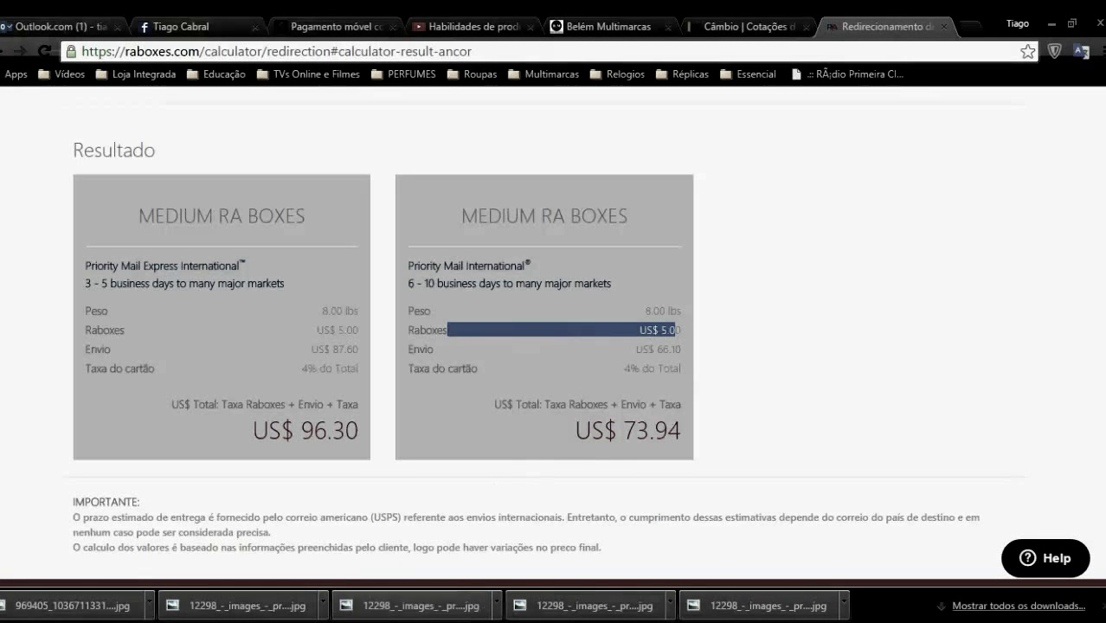
{"action": "mouse_move", "coordinate": [395, 606]}
{"action": "left_click", "coordinate": [364, 572]}
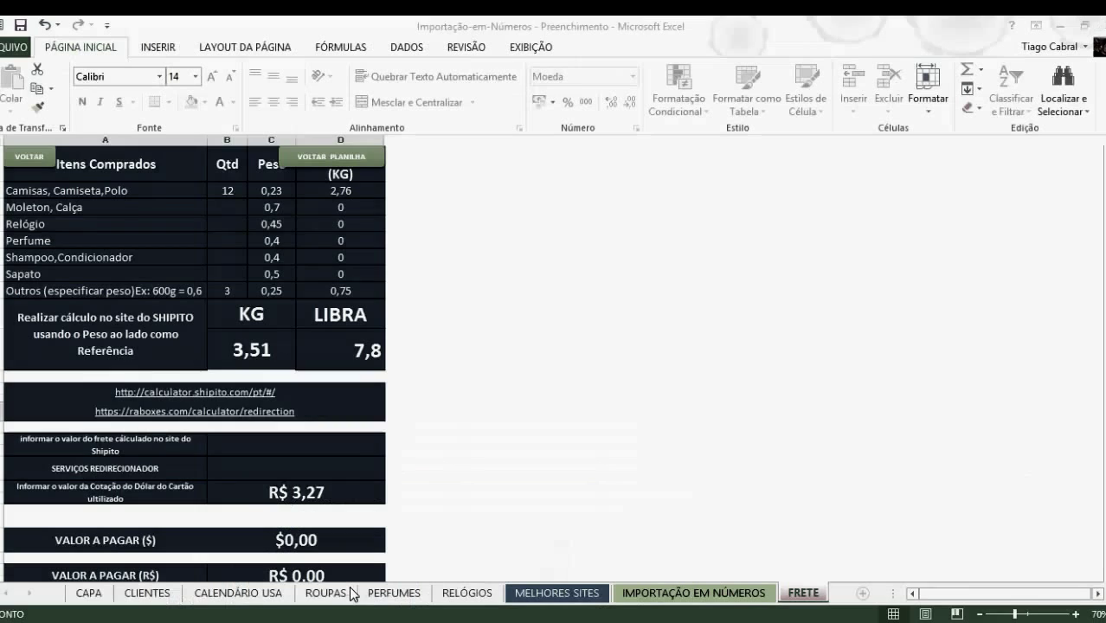
{"action": "left_click", "coordinate": [323, 451]}
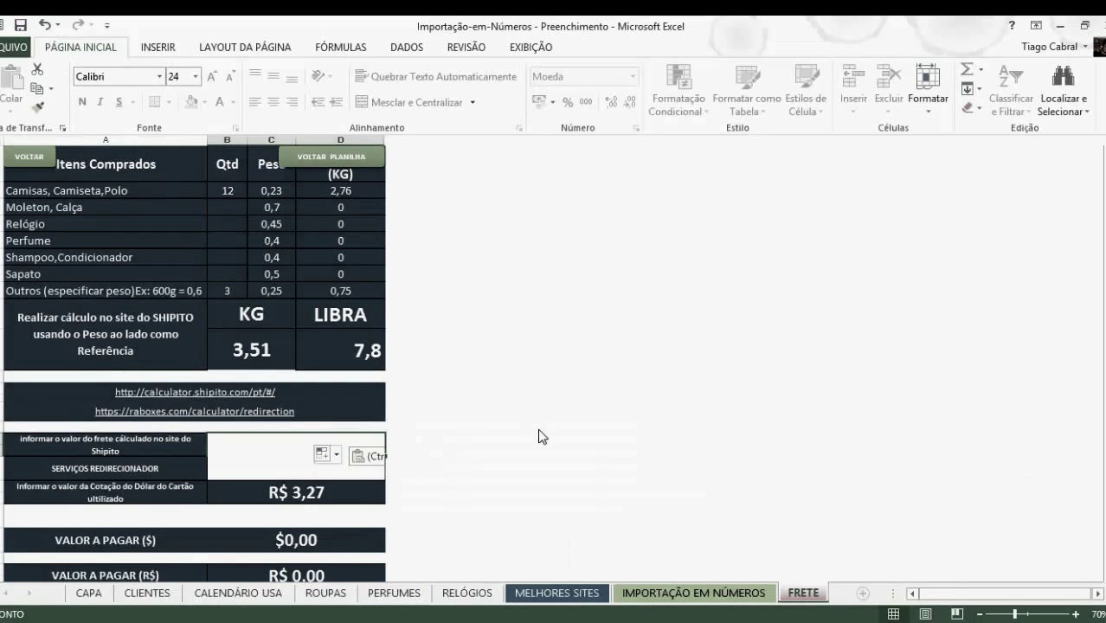
{"action": "type", "text": "73,94"}
{"action": "key", "text": "Return"}
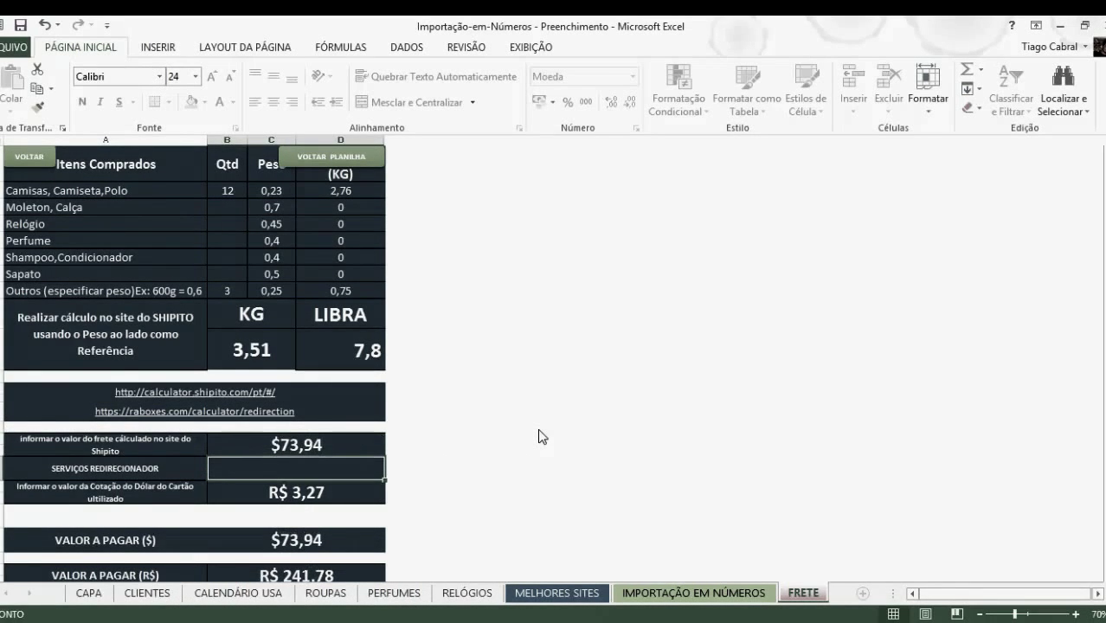
Step: Check the VALOR A PAGAR amounts in dollars and reais in the FRETE sheet
{"action": "scroll", "coordinate": [191, 445], "scroll_direction": "down", "scroll_amount": 2}
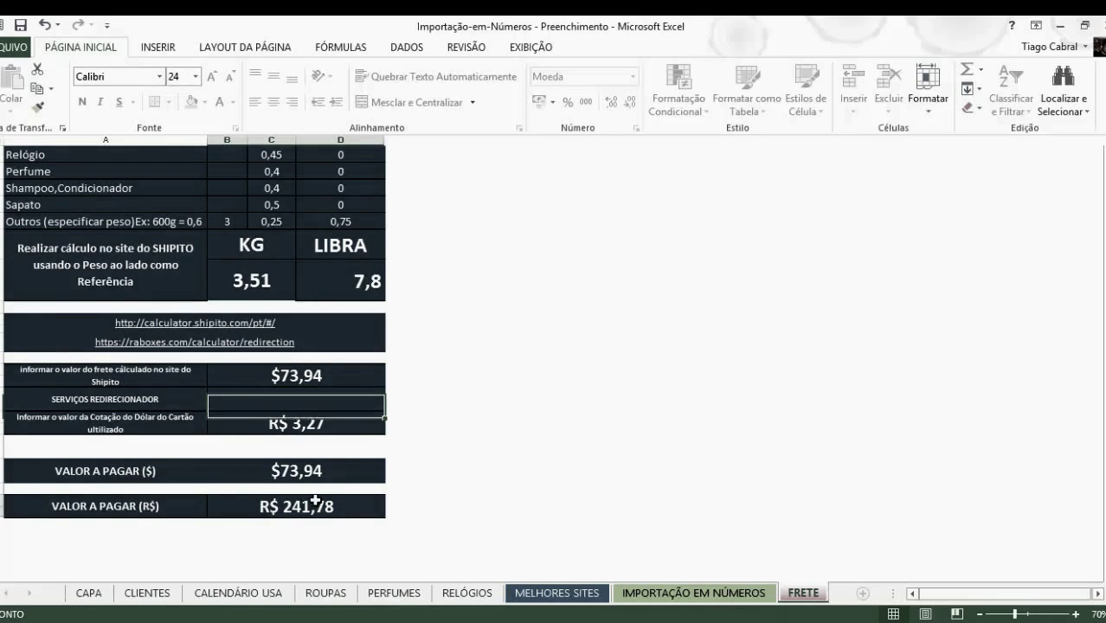
{"action": "left_click", "coordinate": [318, 505]}
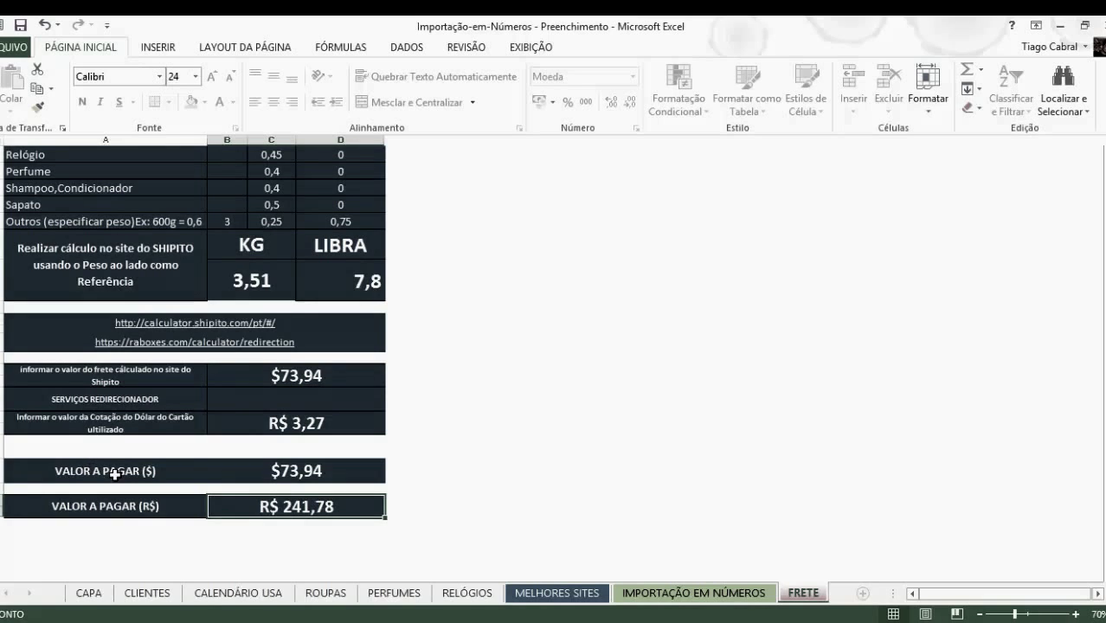
{"action": "left_click", "coordinate": [227, 476]}
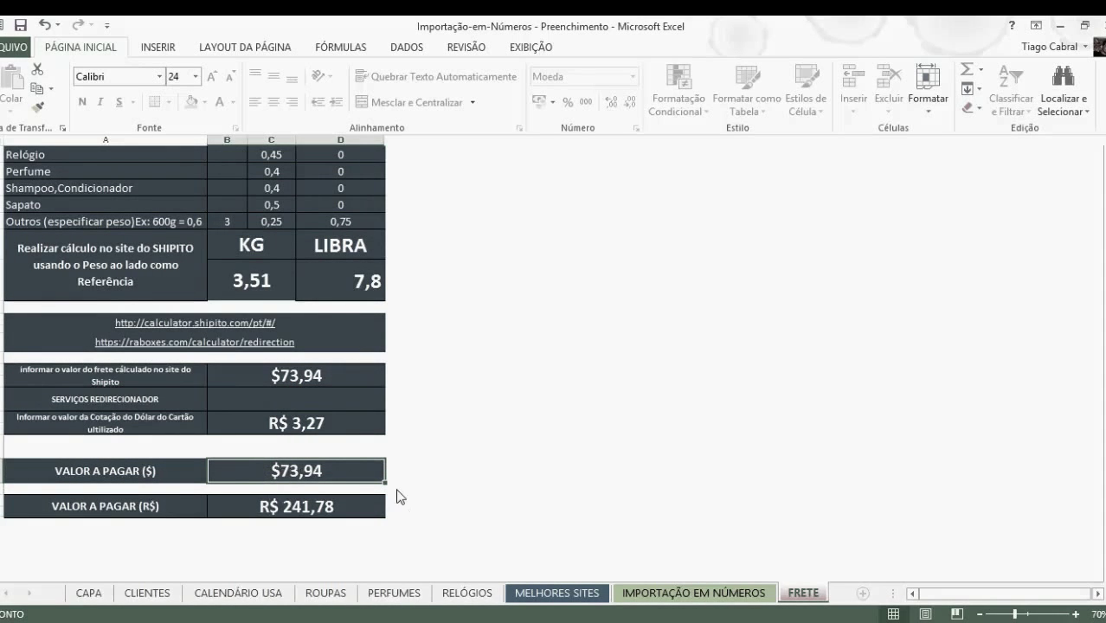
{"action": "scroll", "coordinate": [317, 135], "scroll_direction": "up", "scroll_amount": 2}
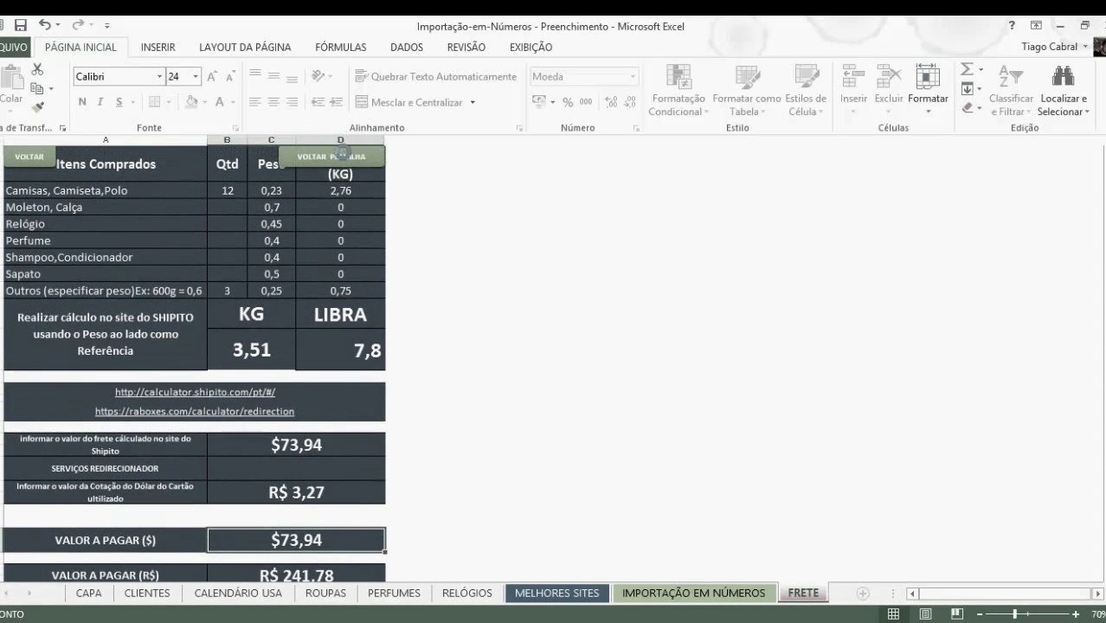
Step: Return to the IMPORTAÇÃO EM NÚMEROS sheet and compare QTD with Frete para o Brasil for the first two shirts
{"action": "left_click", "coordinate": [342, 152]}
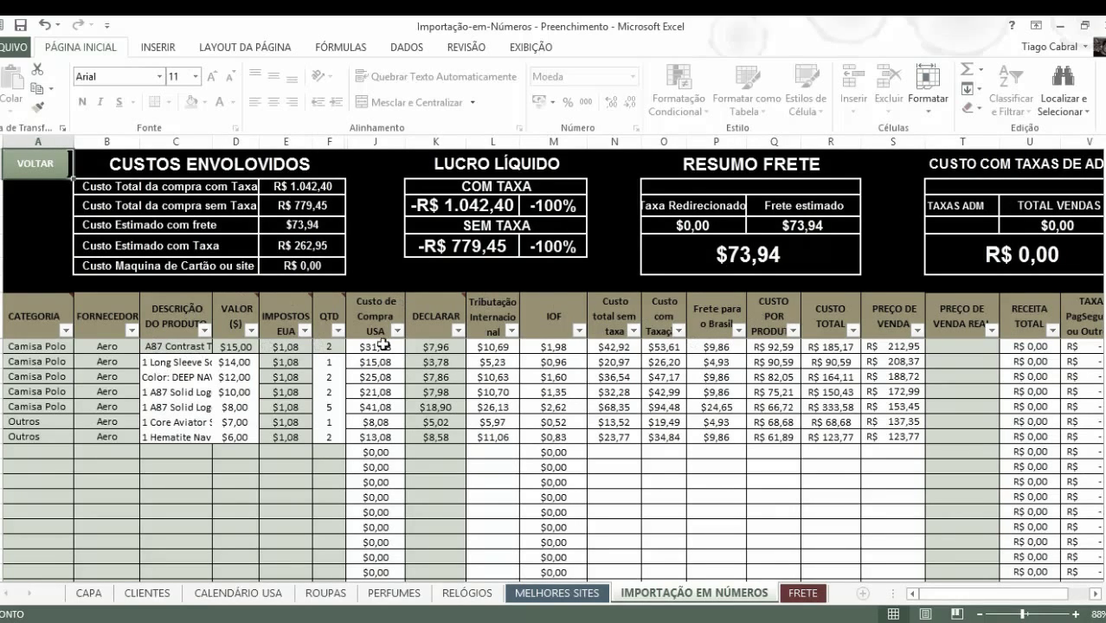
{"action": "left_click", "coordinate": [317, 345]}
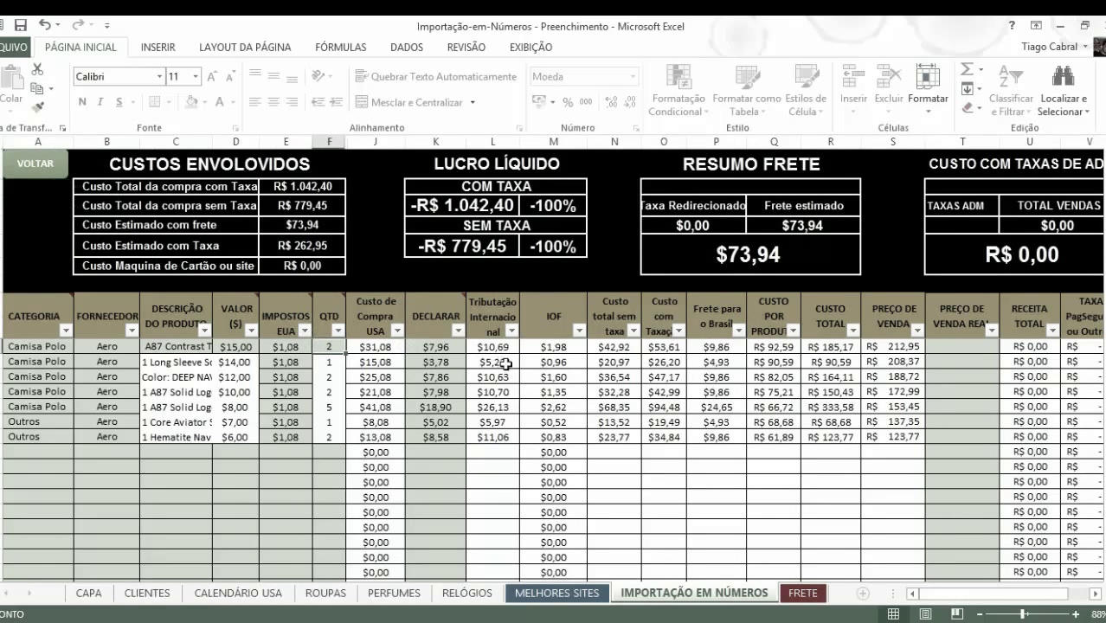
{"action": "left_click", "coordinate": [698, 347]}
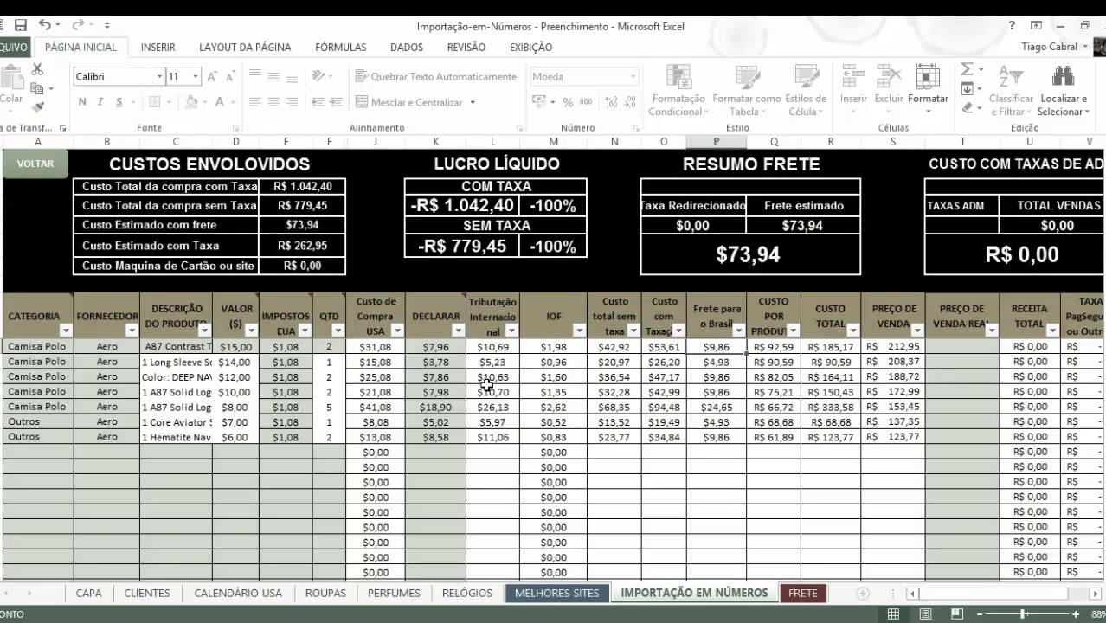
{"action": "left_click", "coordinate": [326, 363]}
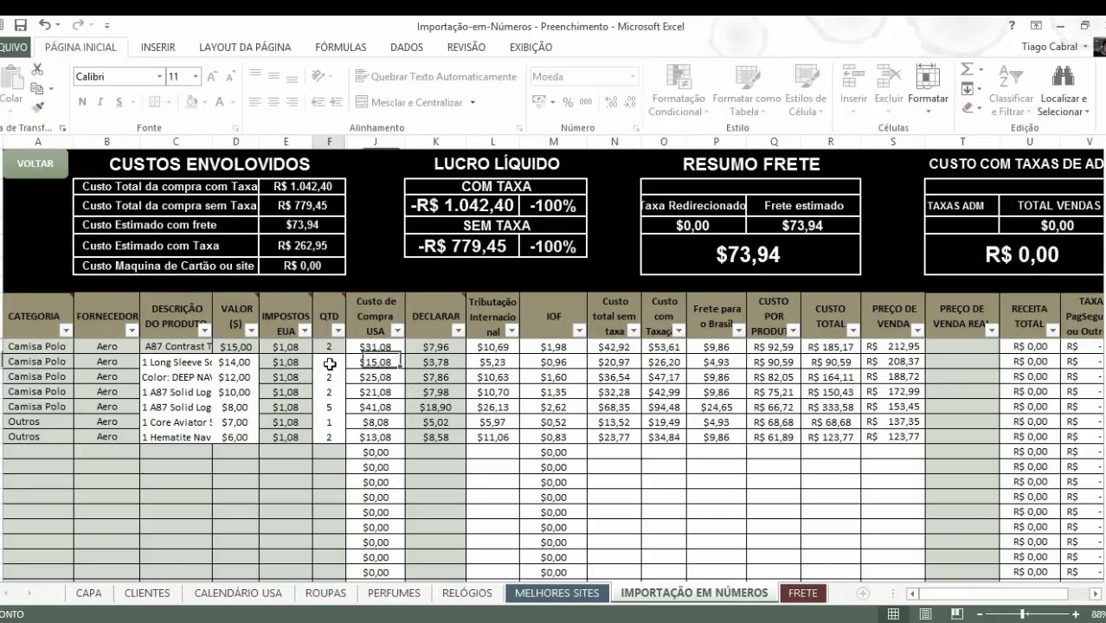
{"action": "left_click", "coordinate": [695, 361]}
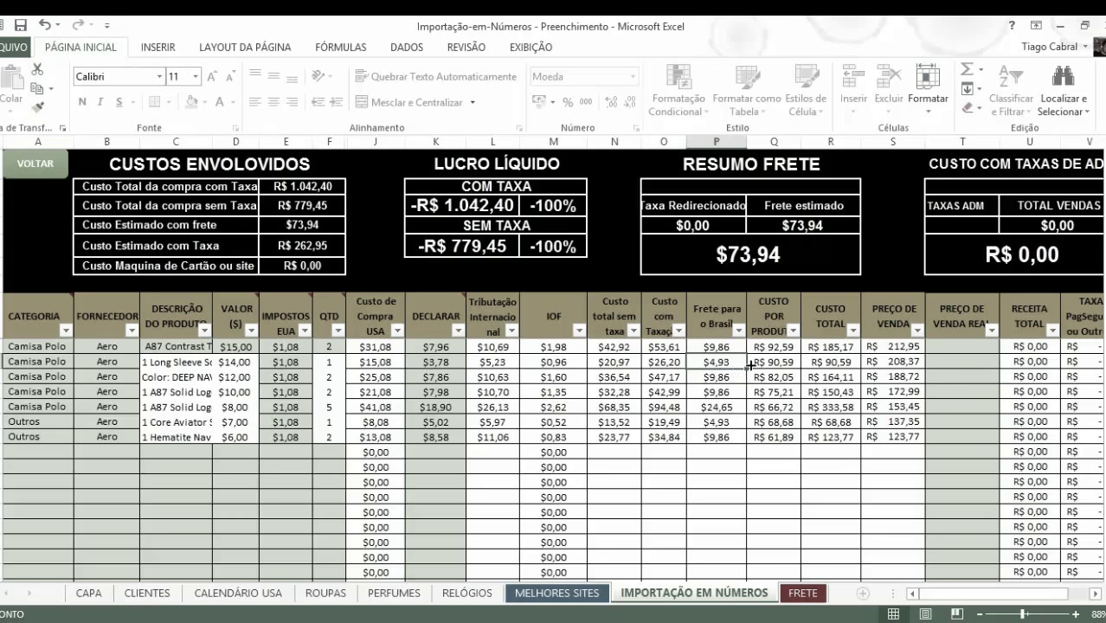
Step: Compare the CUSTO POR PRODUTO of the first two shirts with the purchase VALOR and IMPOSTOS EUA cells of the shirts
{"action": "left_click", "coordinate": [775, 346]}
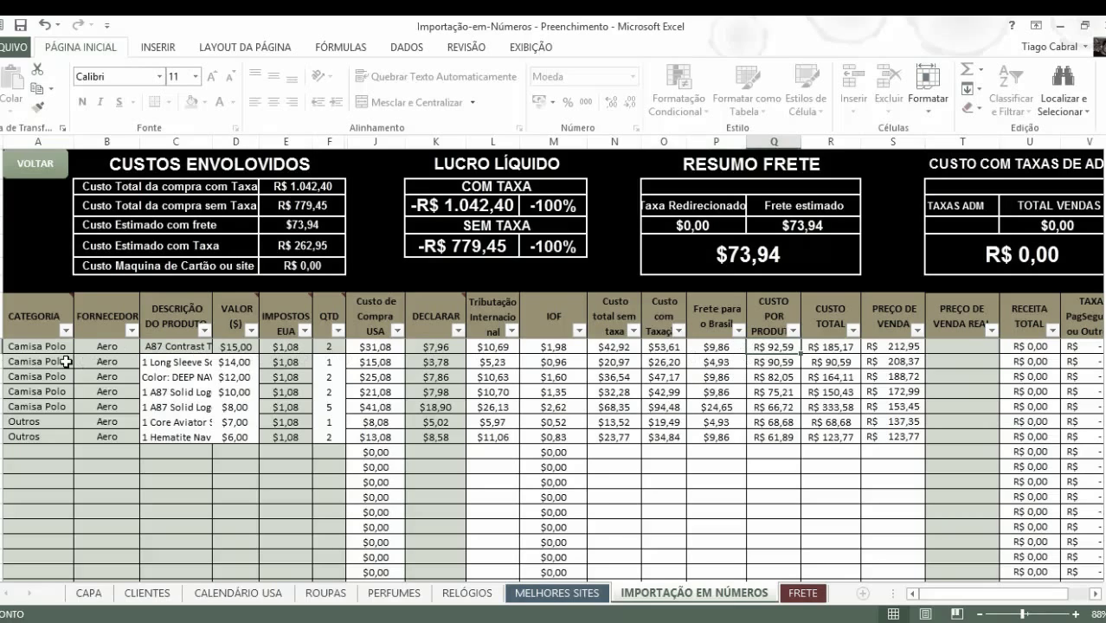
{"action": "left_click", "coordinate": [240, 351]}
{"action": "left_click", "coordinate": [263, 351]}
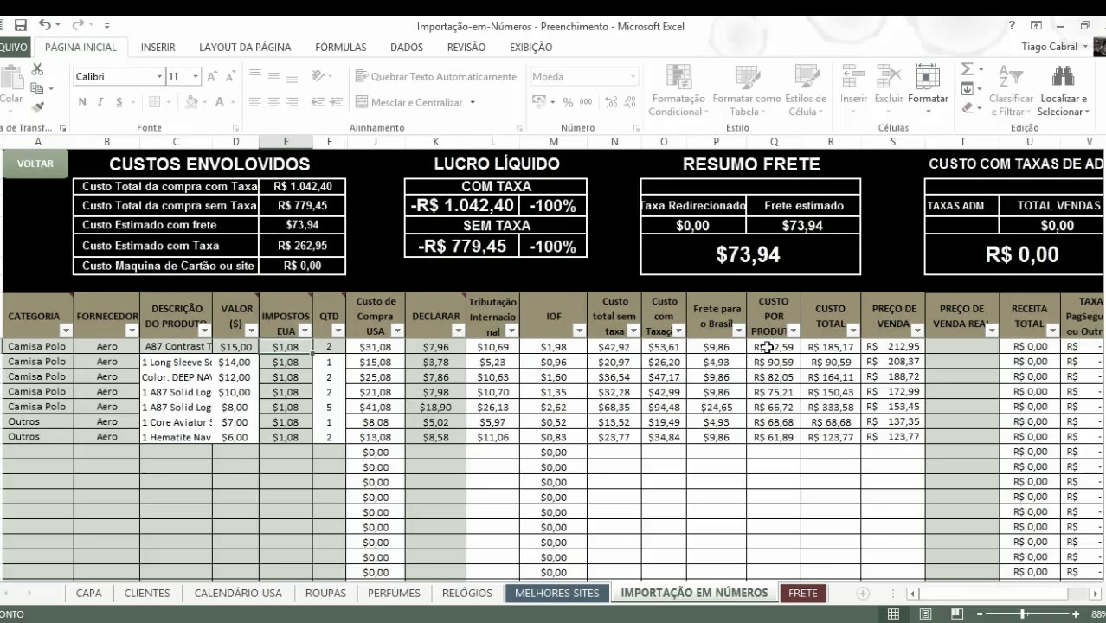
{"action": "left_click", "coordinate": [766, 348]}
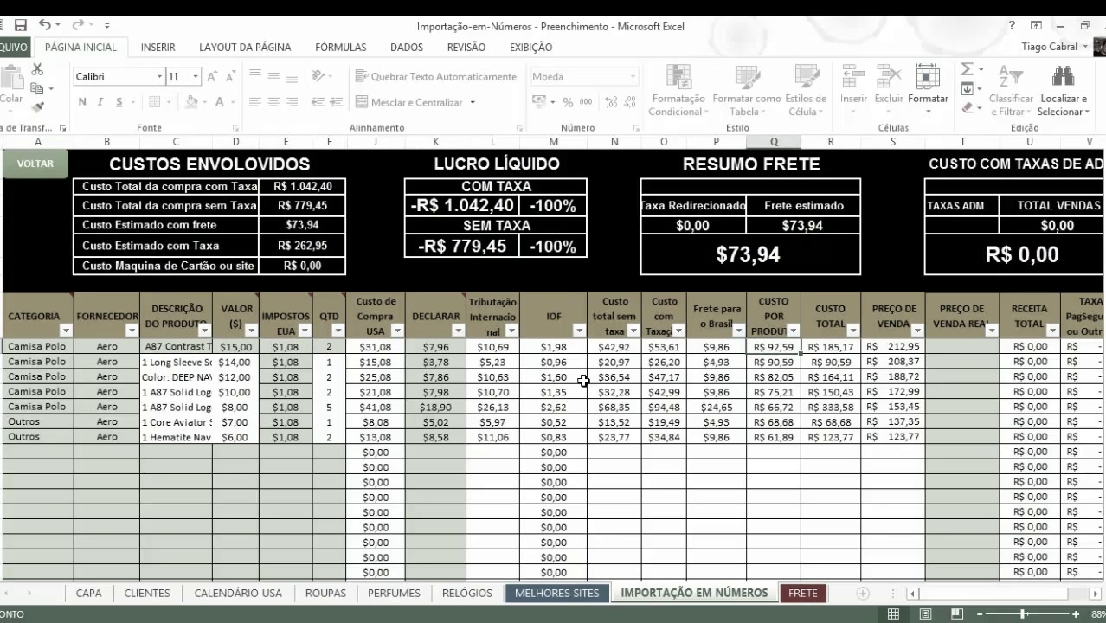
{"action": "left_click", "coordinate": [763, 362]}
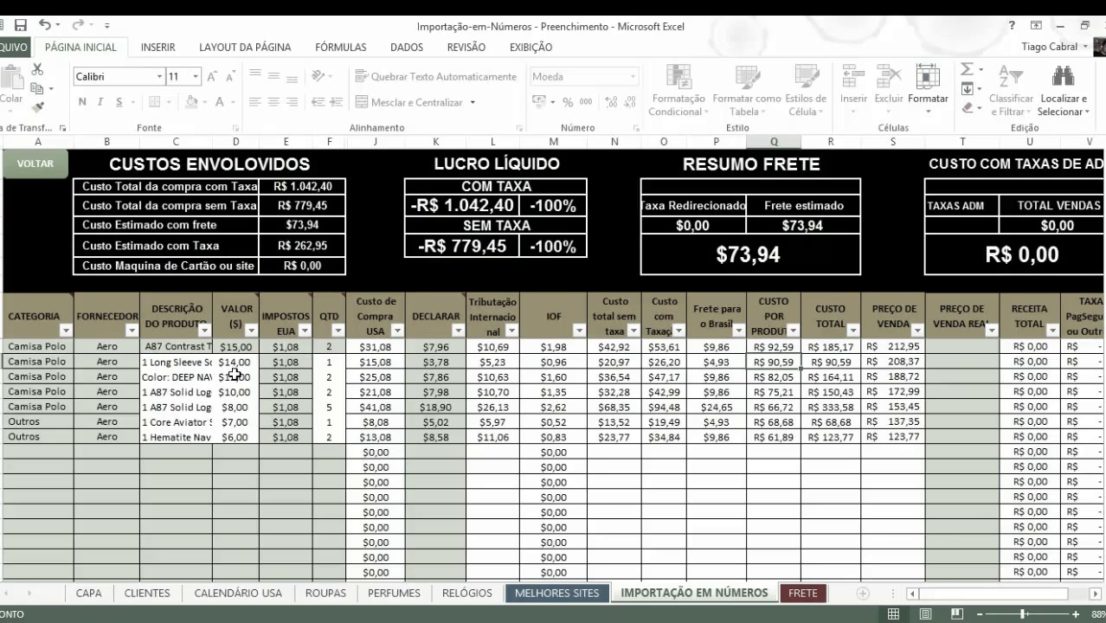
{"action": "left_click", "coordinate": [234, 375]}
{"action": "left_click", "coordinate": [236, 394]}
{"action": "left_click", "coordinate": [243, 404]}
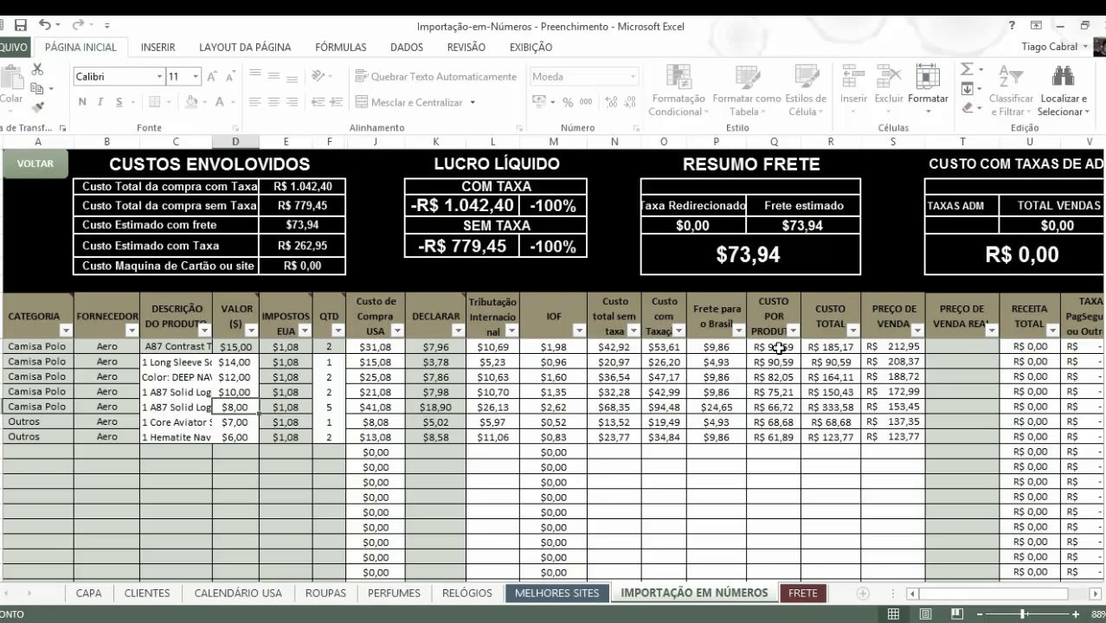
Step: Go over the CUSTO POR PRODUTO values of all the shirts and sunglasses
{"action": "left_click", "coordinate": [779, 347]}
{"action": "left_click_drag", "start_coordinate": [781, 350], "coordinate": [783, 411]}
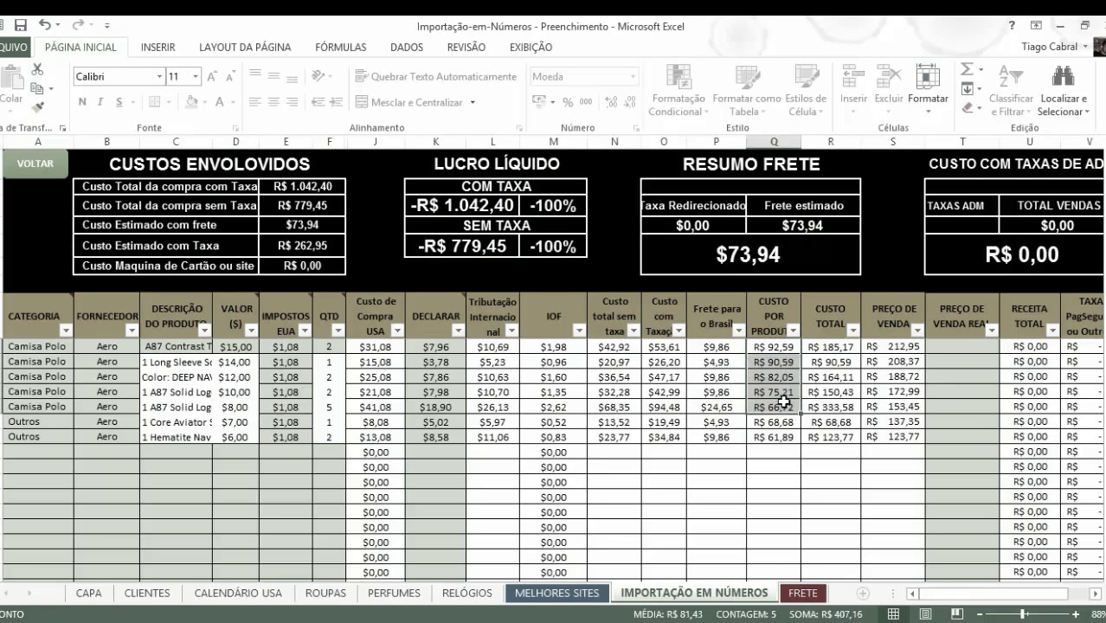
{"action": "left_click", "coordinate": [782, 349]}
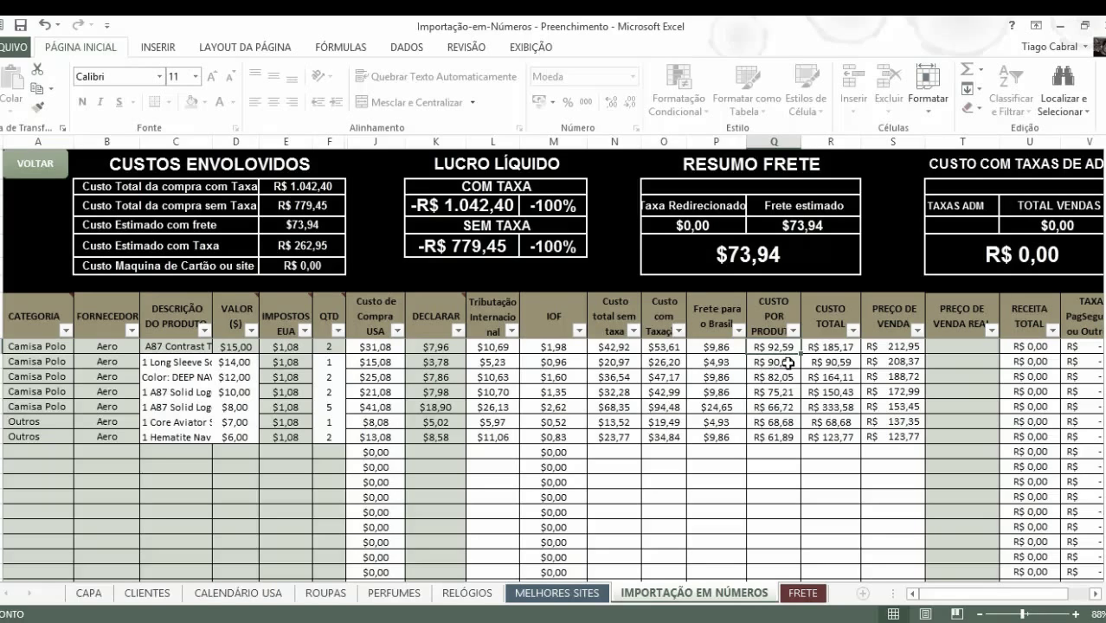
{"action": "left_click", "coordinate": [784, 422]}
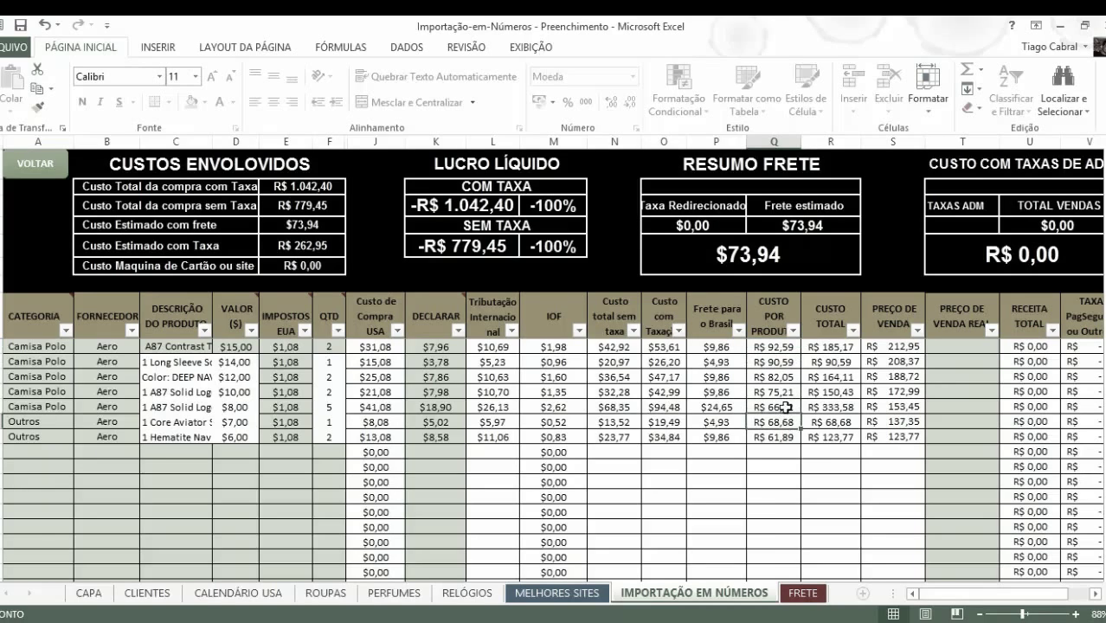
{"action": "left_click", "coordinate": [785, 407]}
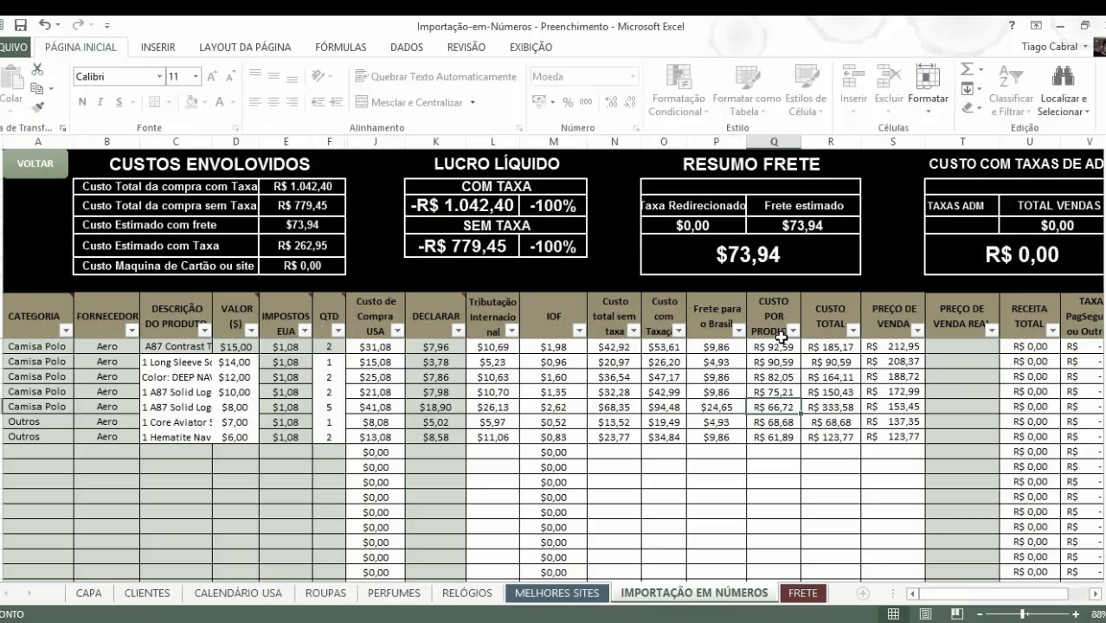
{"action": "left_click_drag", "start_coordinate": [778, 346], "coordinate": [784, 435]}
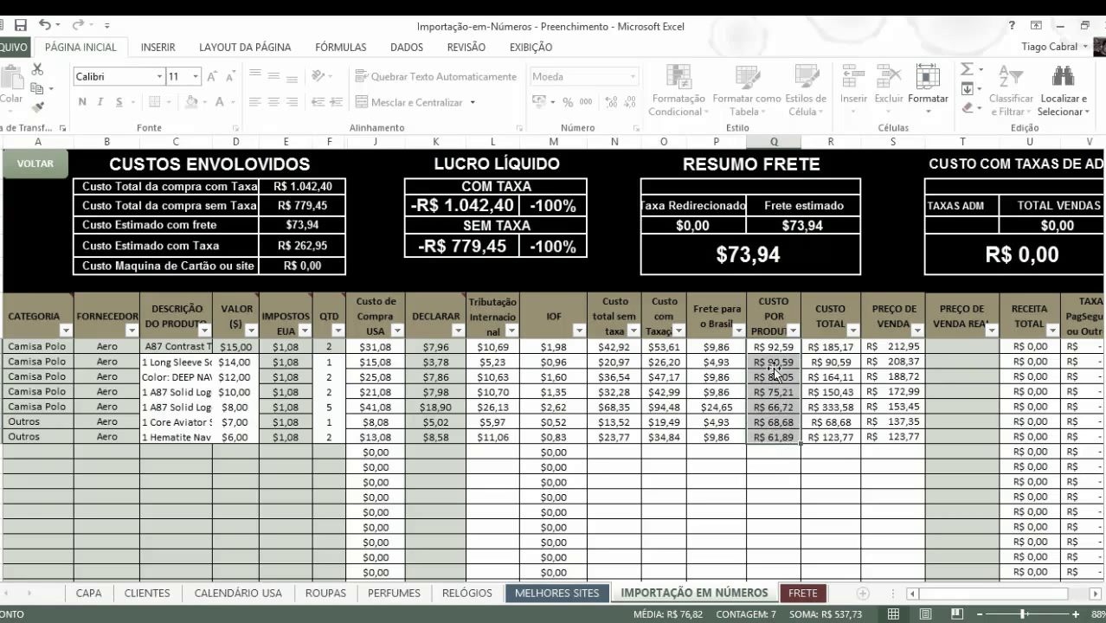
Step: Examine the first shirt's CUSTO TOTAL and compare the suggested PREÇO DE VENDA values with CUSTO POR PRODUTO
{"action": "left_click", "coordinate": [817, 348]}
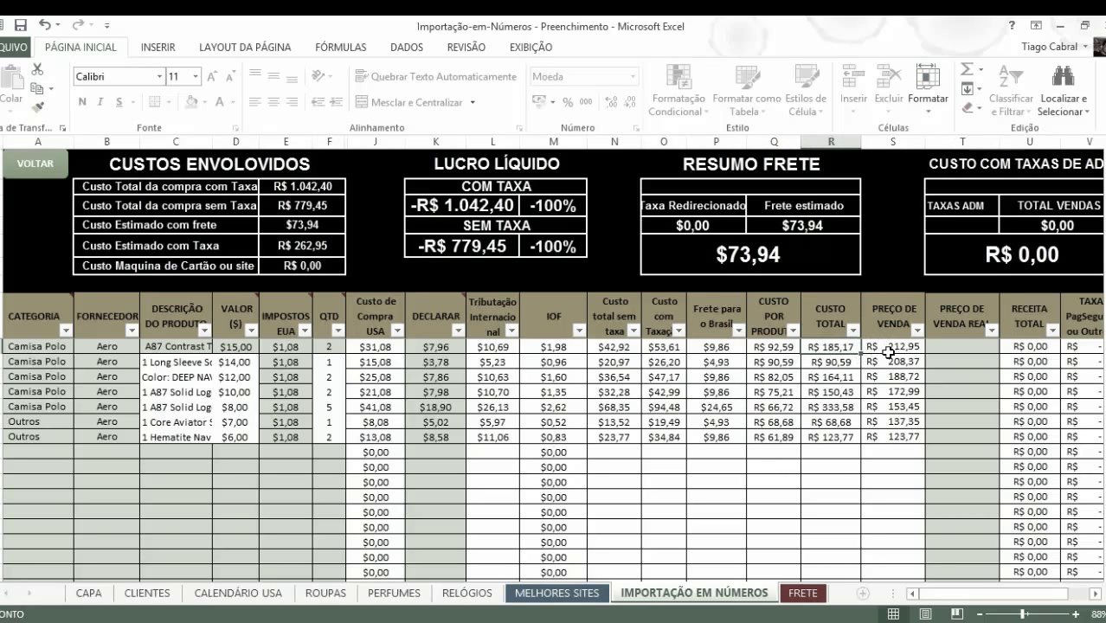
{"action": "left_click", "coordinate": [890, 352]}
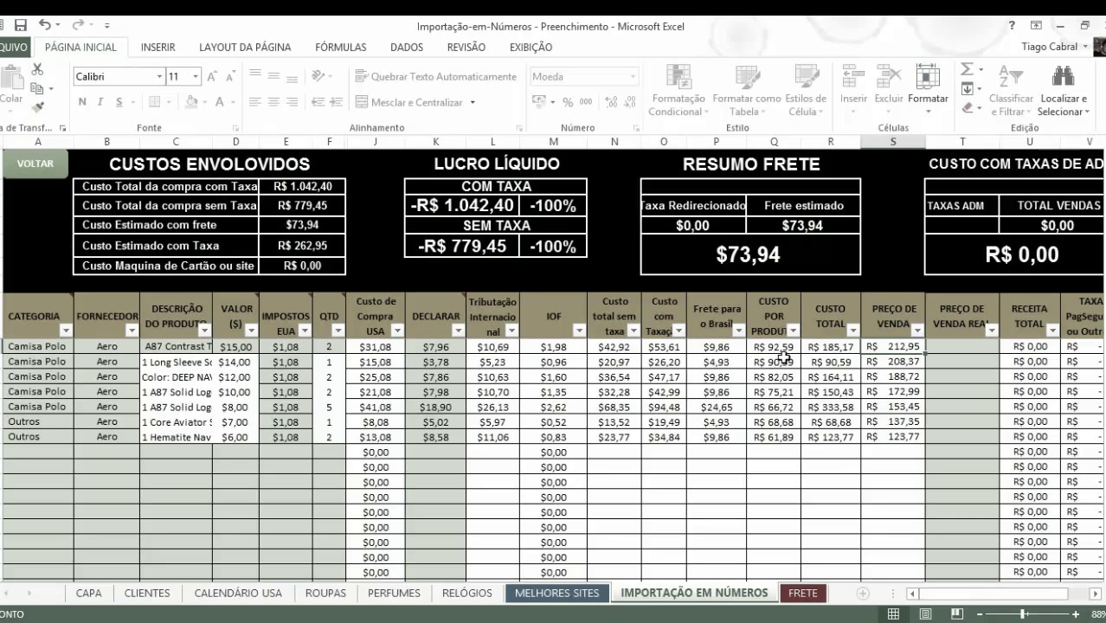
{"action": "left_click", "coordinate": [777, 348]}
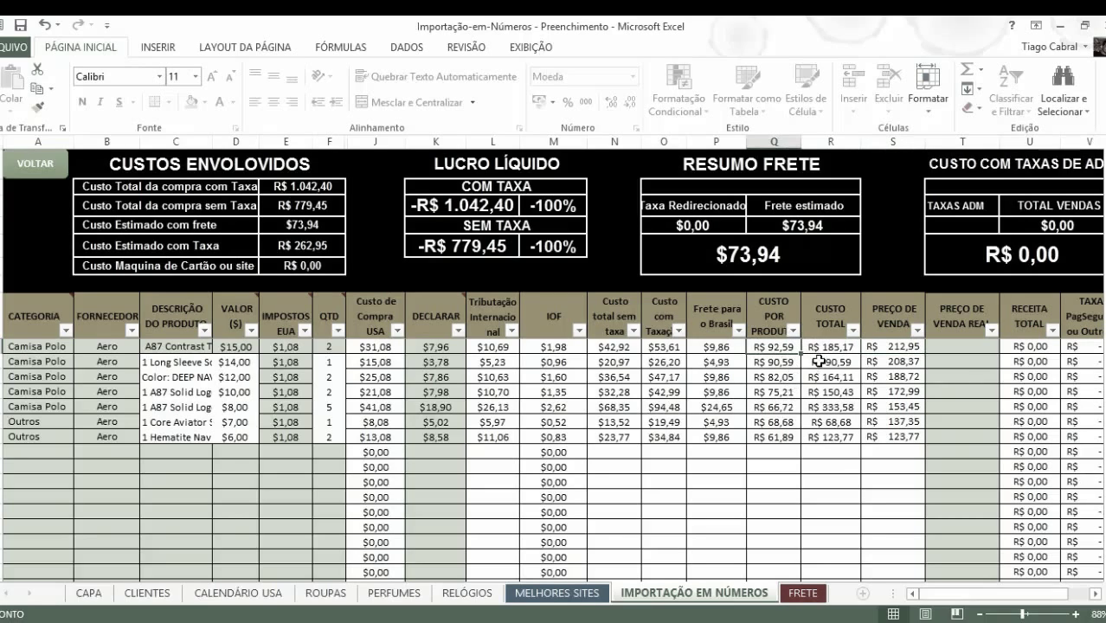
{"action": "left_click", "coordinate": [904, 348]}
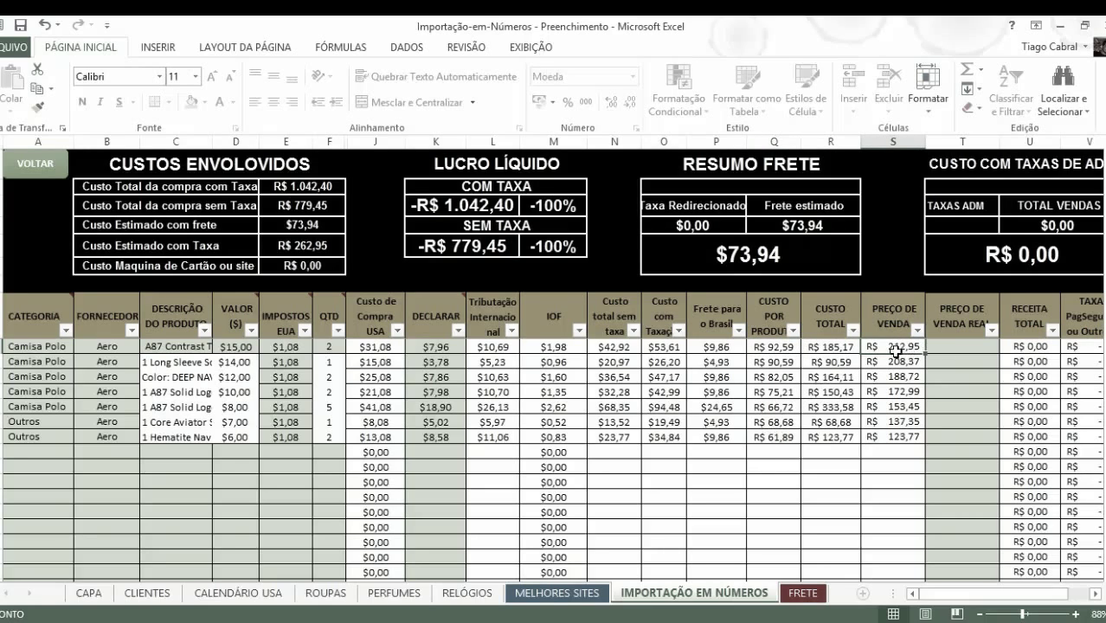
{"action": "left_click_drag", "start_coordinate": [896, 349], "coordinate": [896, 443]}
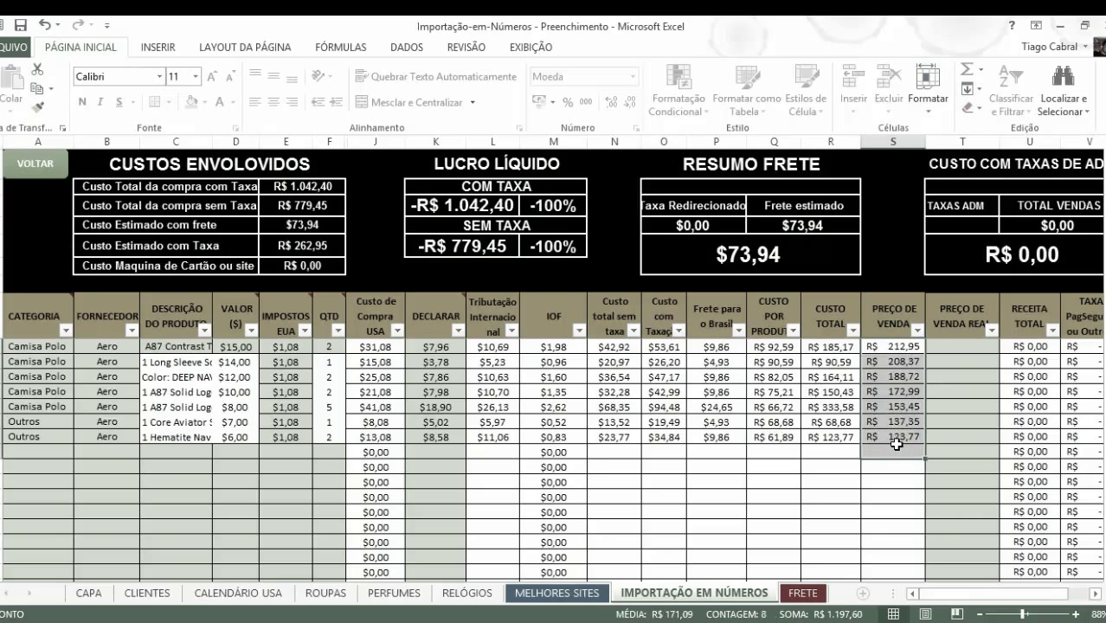
{"action": "left_click", "coordinate": [775, 347]}
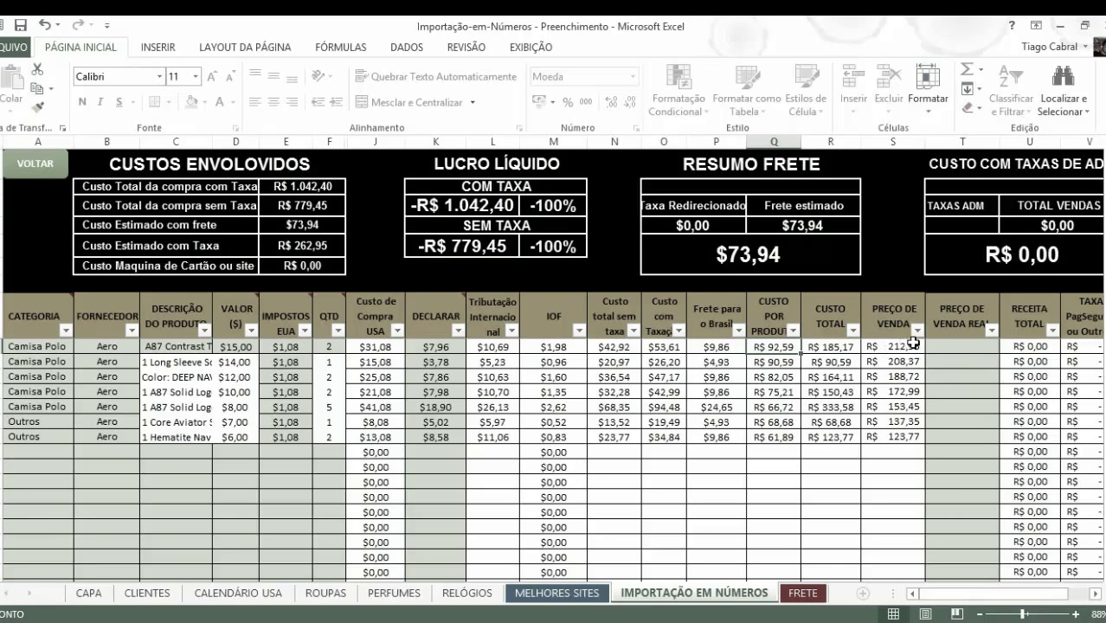
Step: Check the first shirt's cost per product and set its PREÇO DE VENDA REAL to 180
{"action": "left_click", "coordinate": [963, 350]}
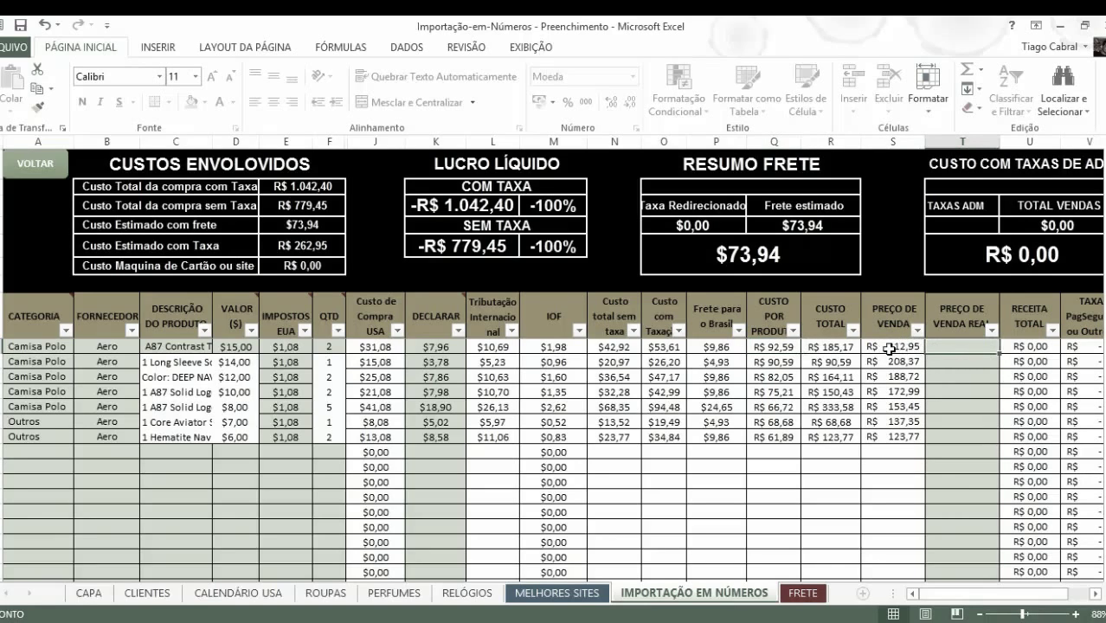
{"action": "left_click", "coordinate": [759, 346]}
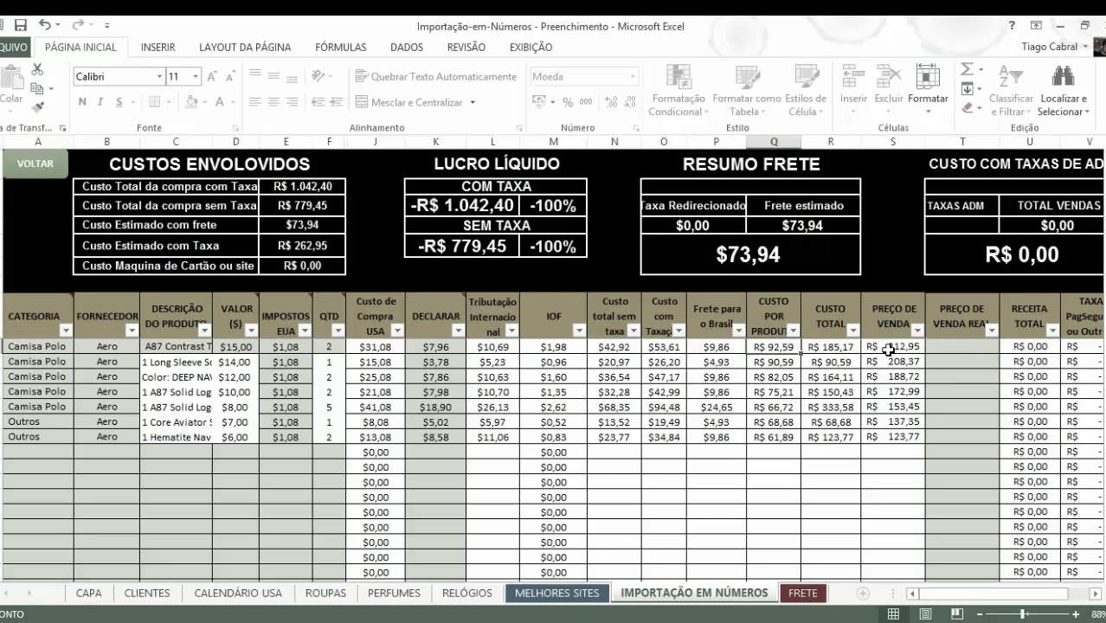
{"action": "left_click", "coordinate": [965, 346]}
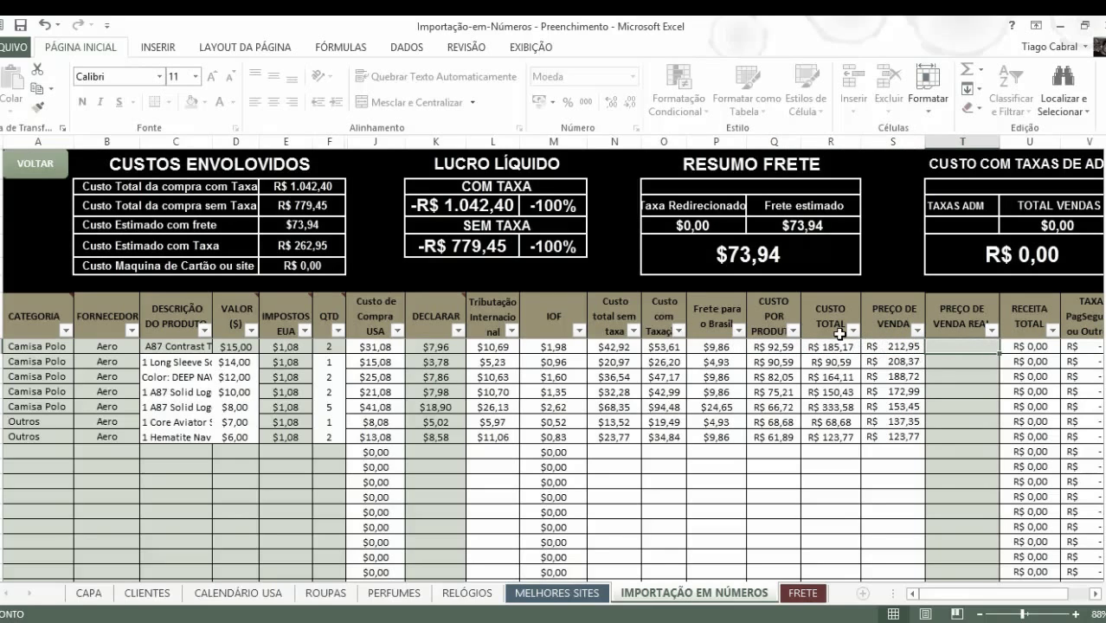
{"action": "type", "text": "180"}
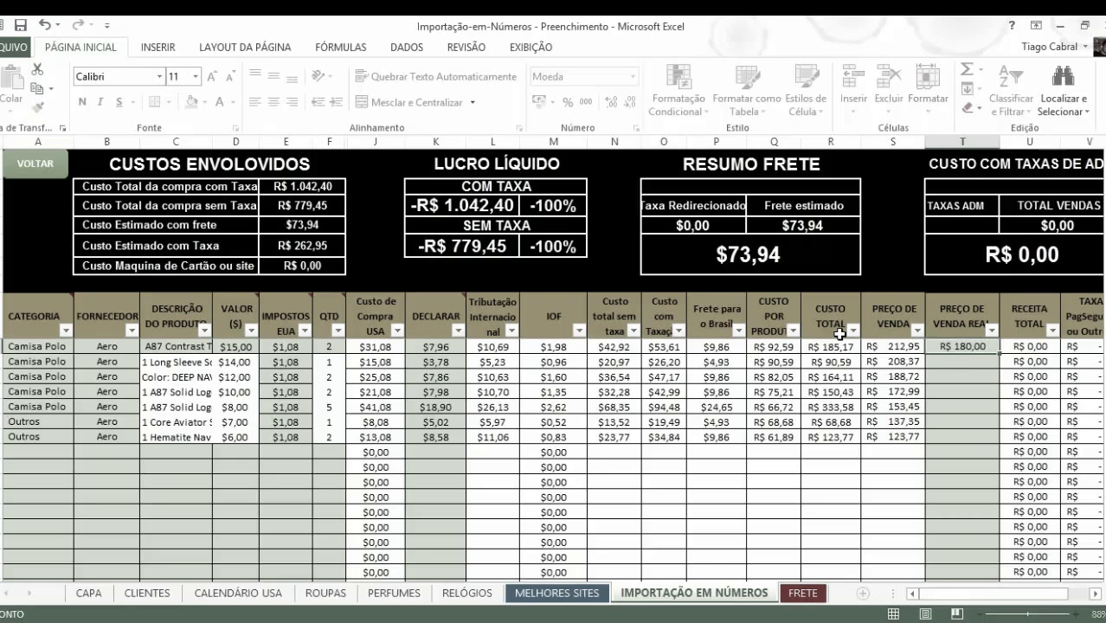
{"action": "key", "text": "Return"}
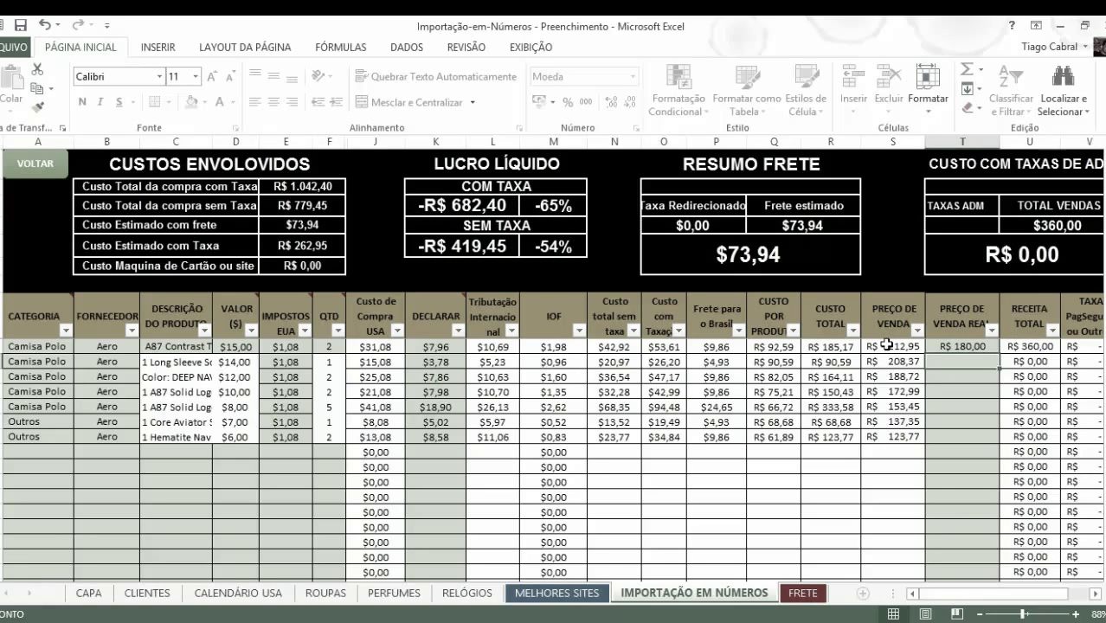
Step: Compare the first shirt's PREÇO DE VENDA REAL with its CUSTO POR PRODUTO and set the second shirt's PREÇO DE VENDA REAL to 180
{"action": "left_click", "coordinate": [945, 346]}
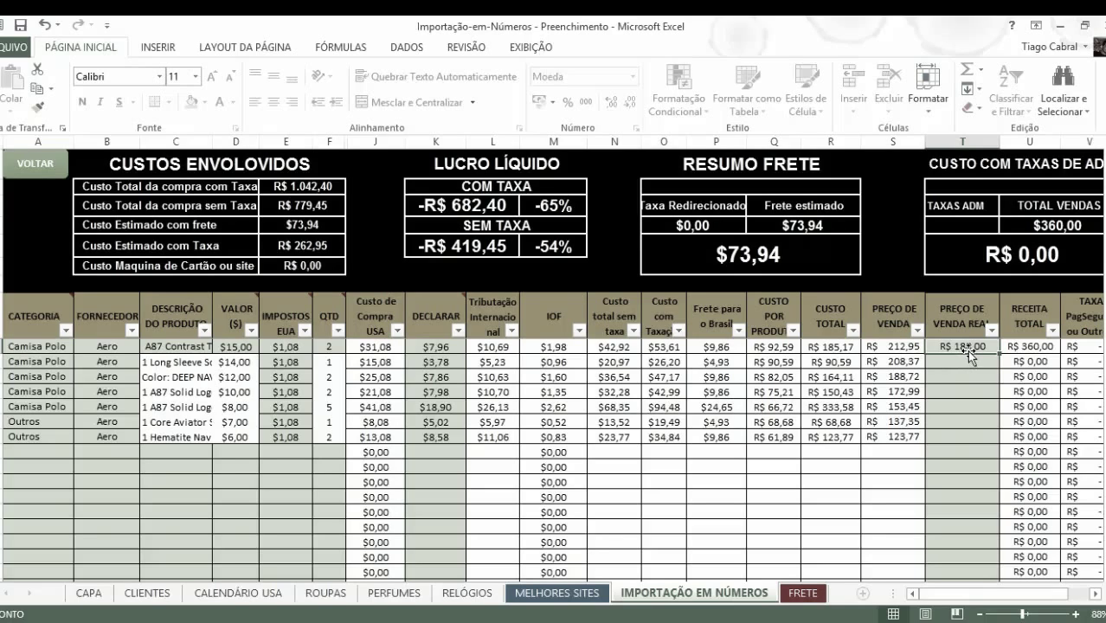
{"action": "left_click", "coordinate": [771, 347]}
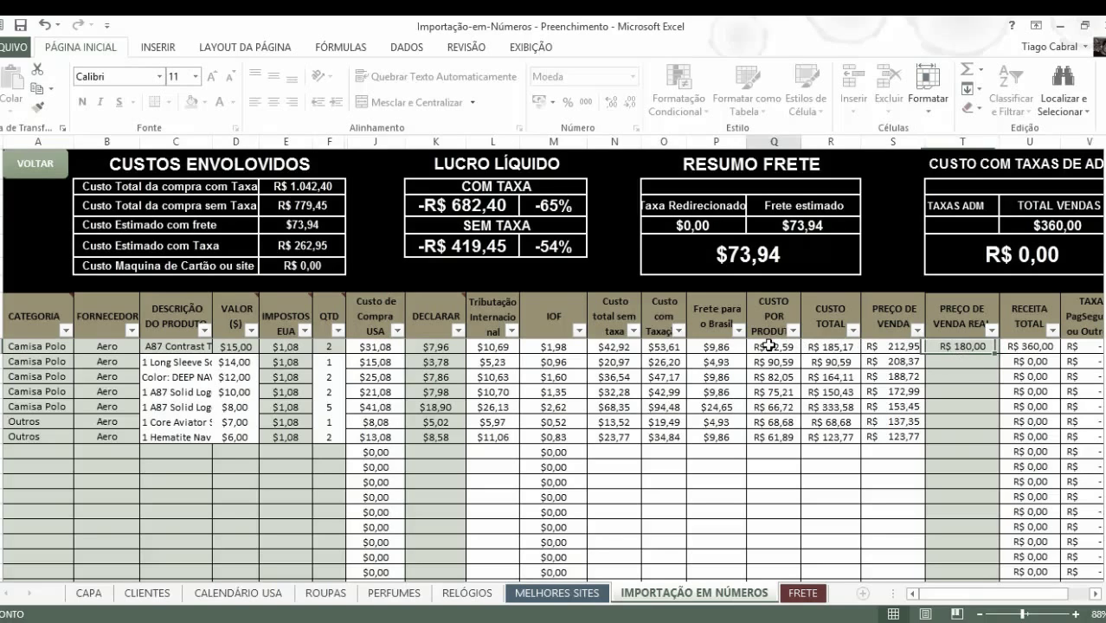
{"action": "key", "text": "ctrl+c"}
{"action": "left_click", "coordinate": [961, 345]}
{"action": "key", "text": "Escape"}
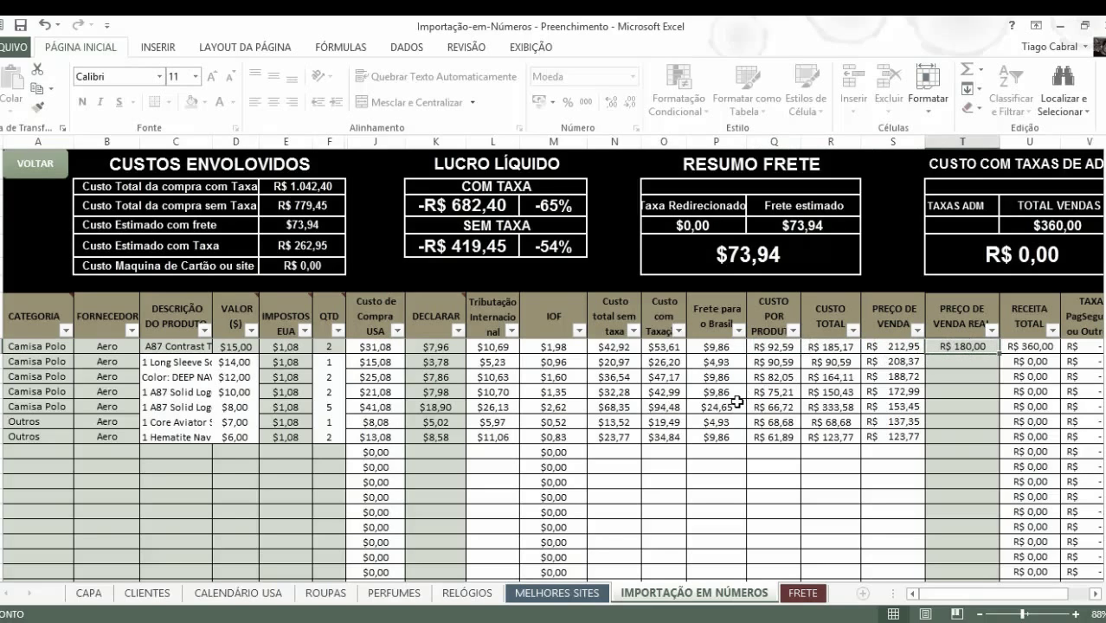
{"action": "left_click", "coordinate": [943, 361]}
{"action": "type", "text": "180"}
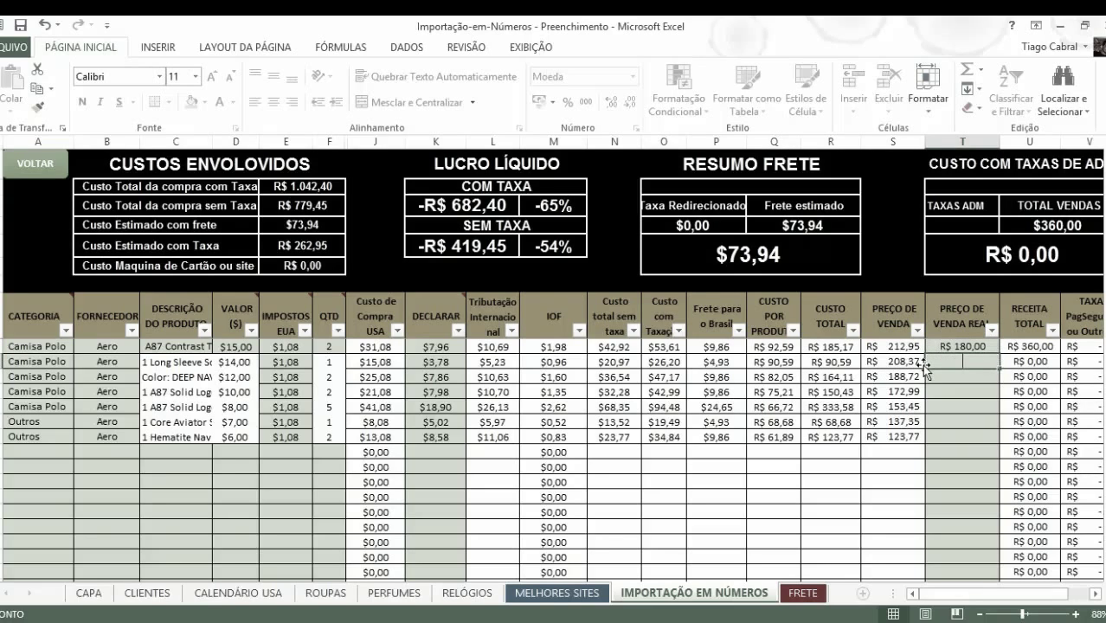
{"action": "key", "text": "Return"}
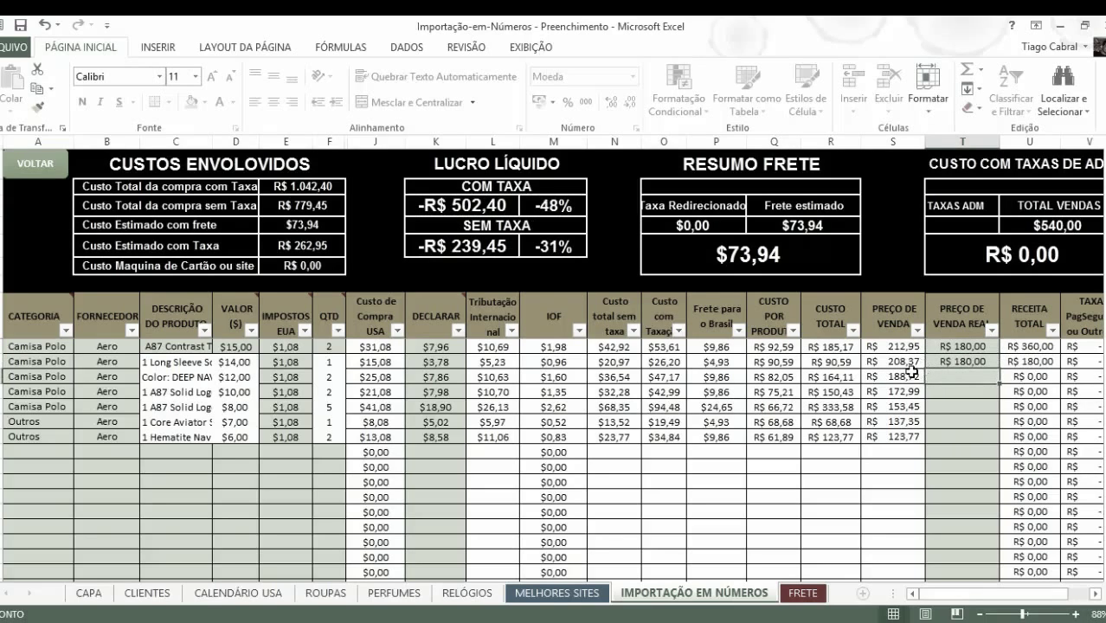
Step: Check the third shirt's CUSTO POR PRODUTO and set PREÇO DE VENDA REAL to 140 for the third, fourth and fifth shirts
{"action": "left_click", "coordinate": [781, 378]}
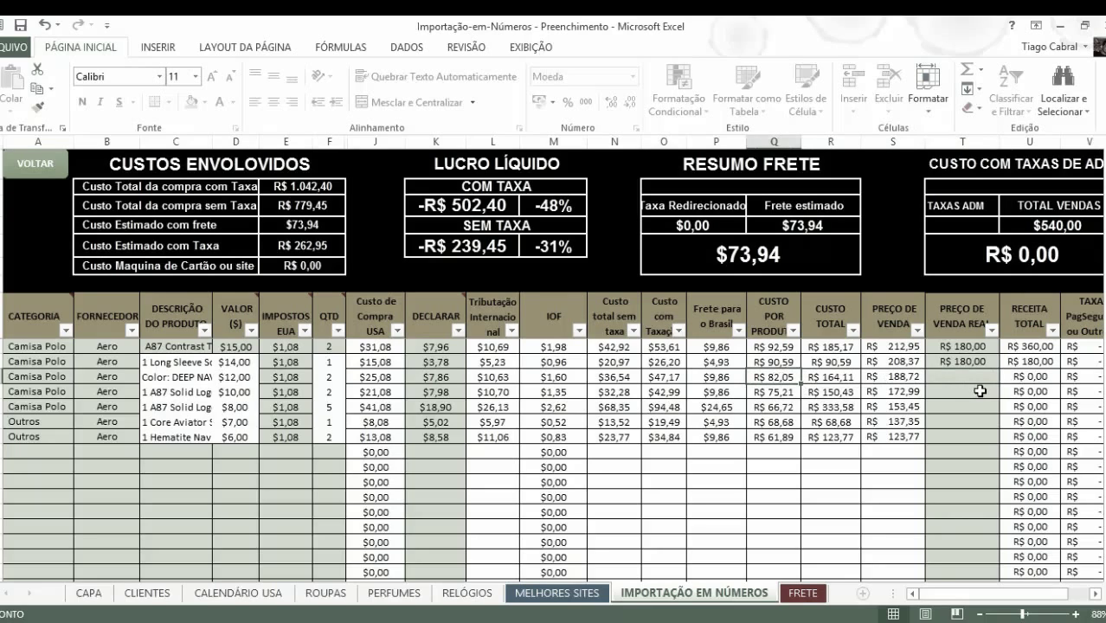
{"action": "left_click", "coordinate": [970, 374]}
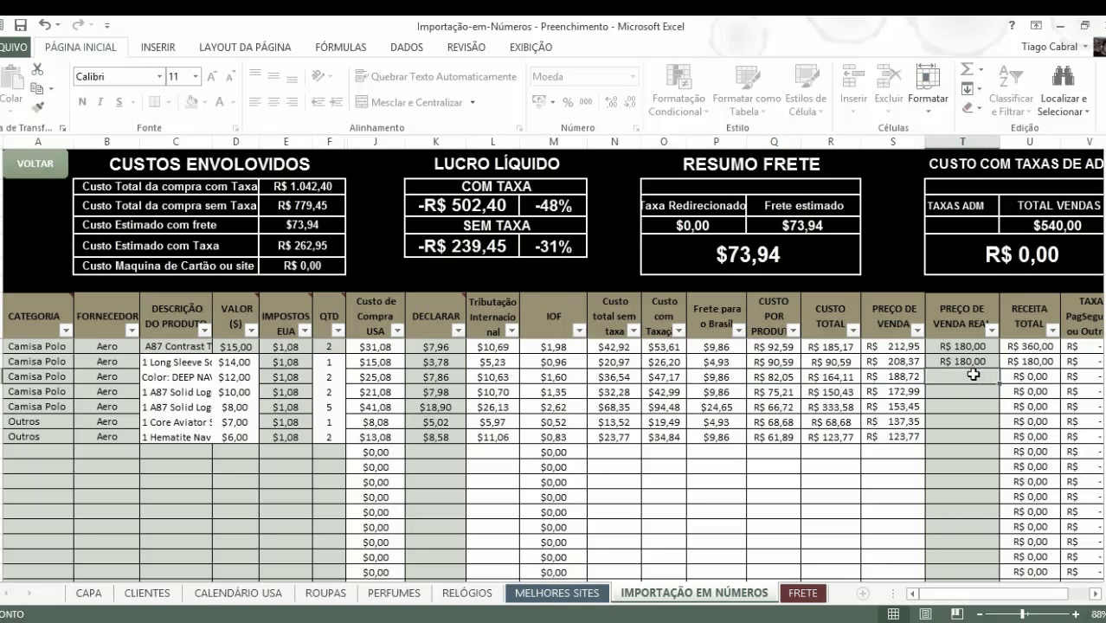
{"action": "type", "text": "140"}
{"action": "key", "text": "Return"}
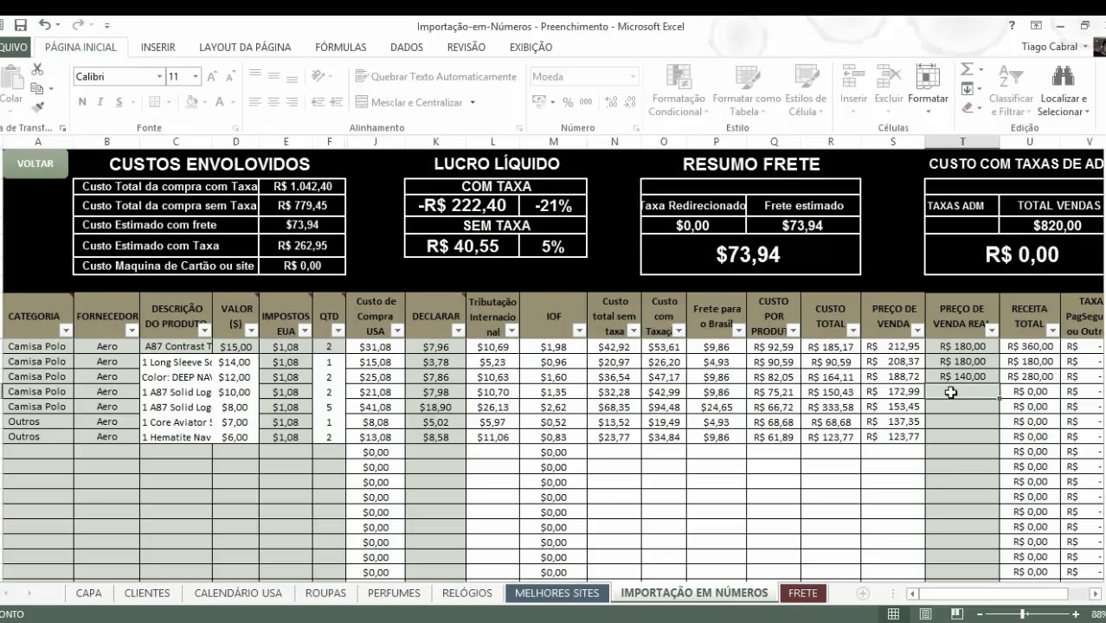
{"action": "type", "text": "140"}
{"action": "key", "text": "Return"}
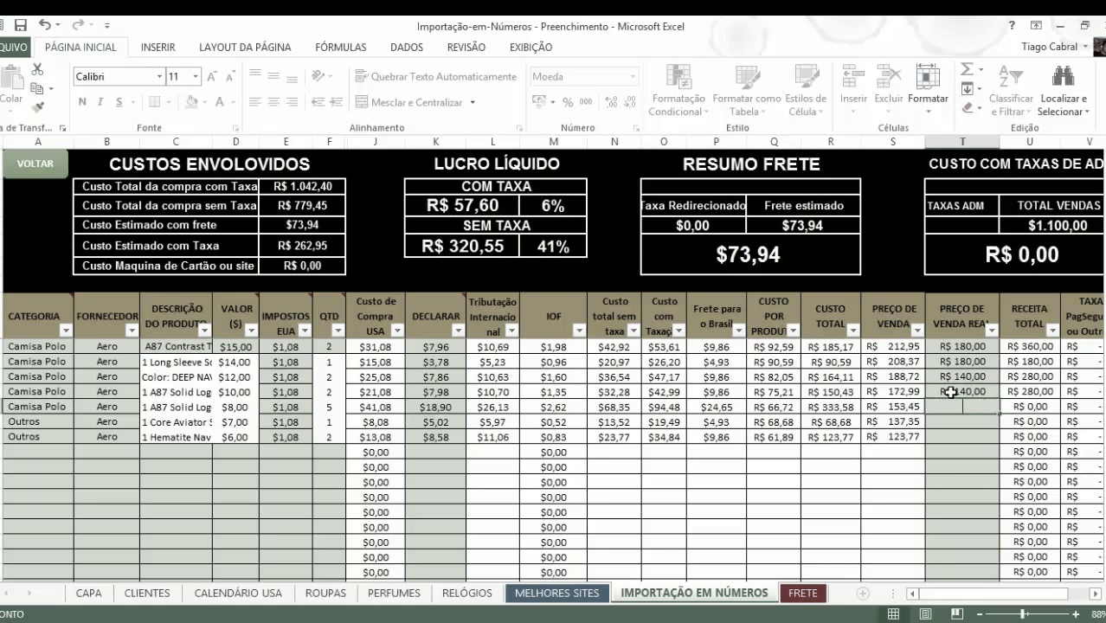
{"action": "type", "text": "140"}
{"action": "key", "text": "Return"}
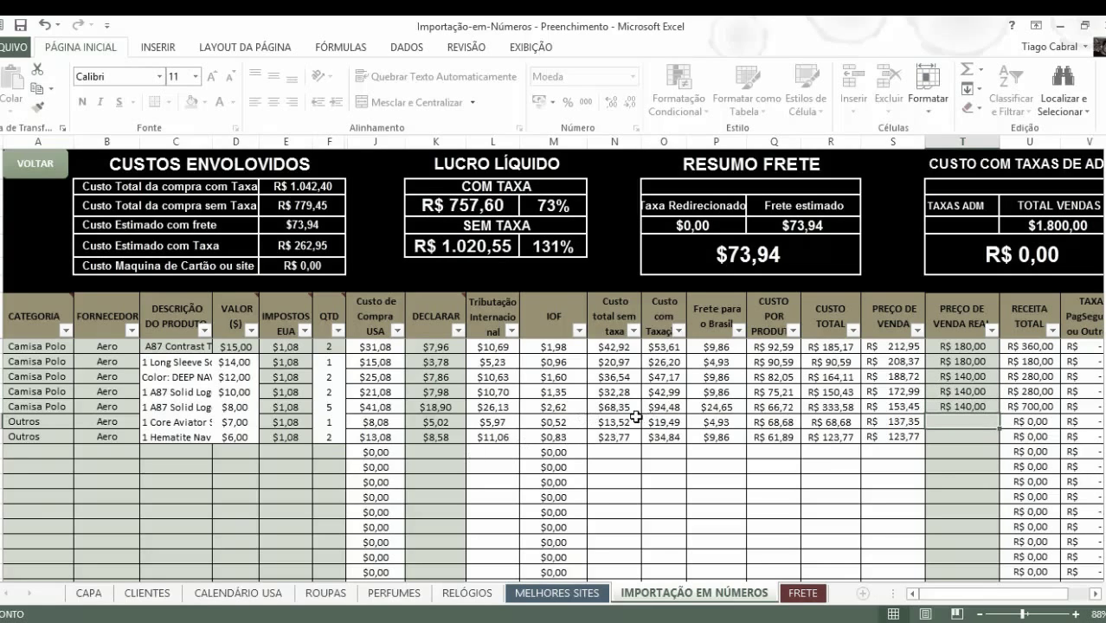
Step: Check the CUSTO POR PRODUTO of the two Outros products and set PREÇO DE VENDA REAL to 150 for both
{"action": "left_click_drag", "start_coordinate": [786, 422], "coordinate": [791, 439]}
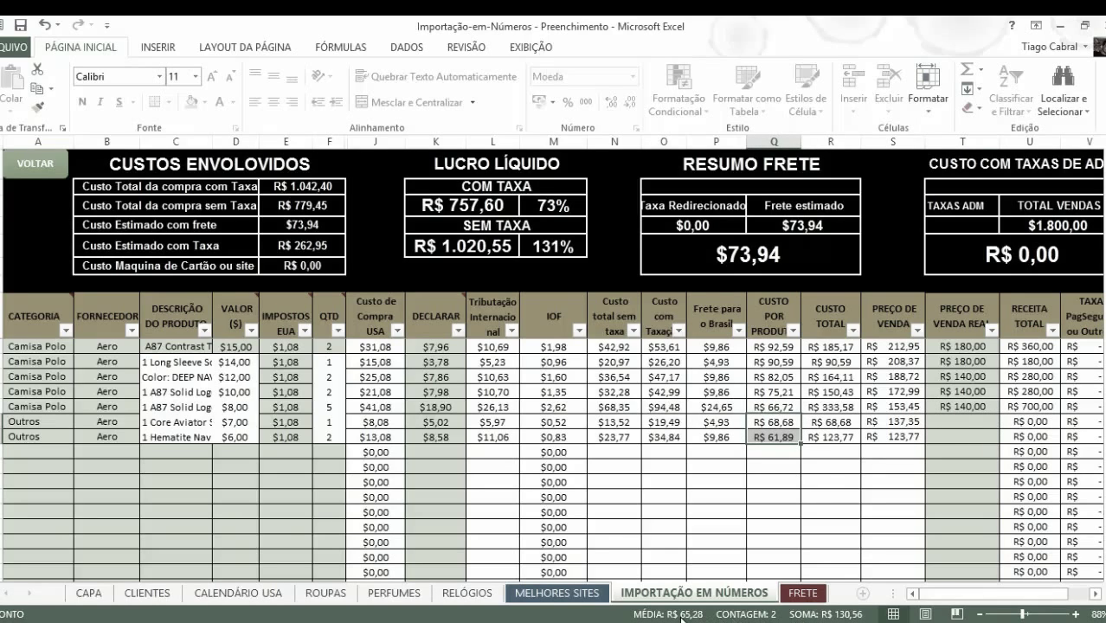
{"action": "left_click", "coordinate": [952, 424]}
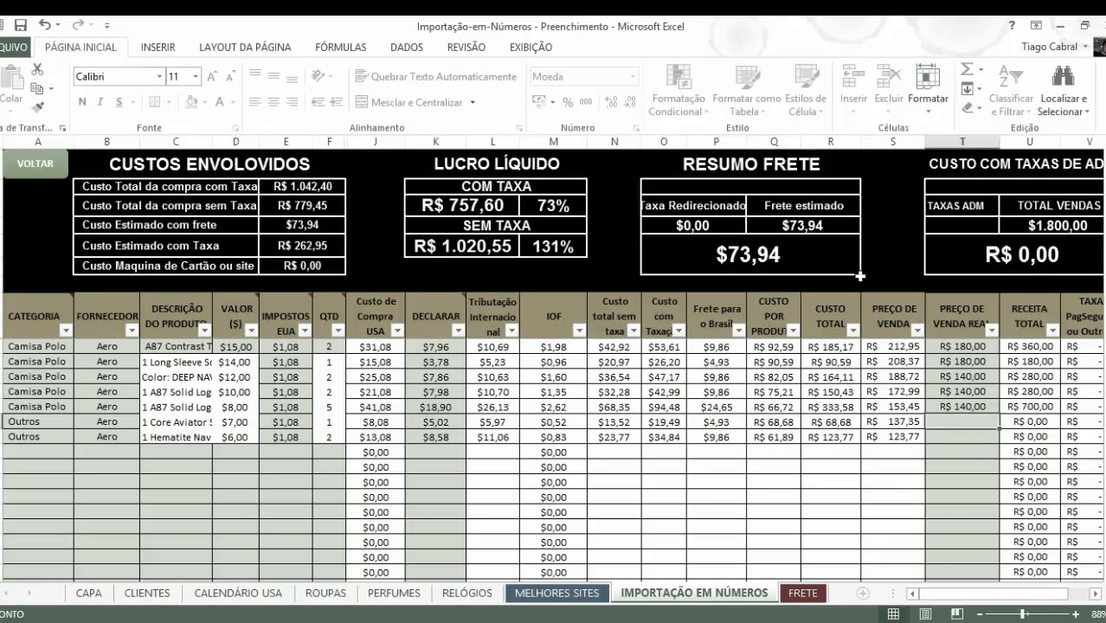
{"action": "type", "text": "150"}
{"action": "key", "text": "Return"}
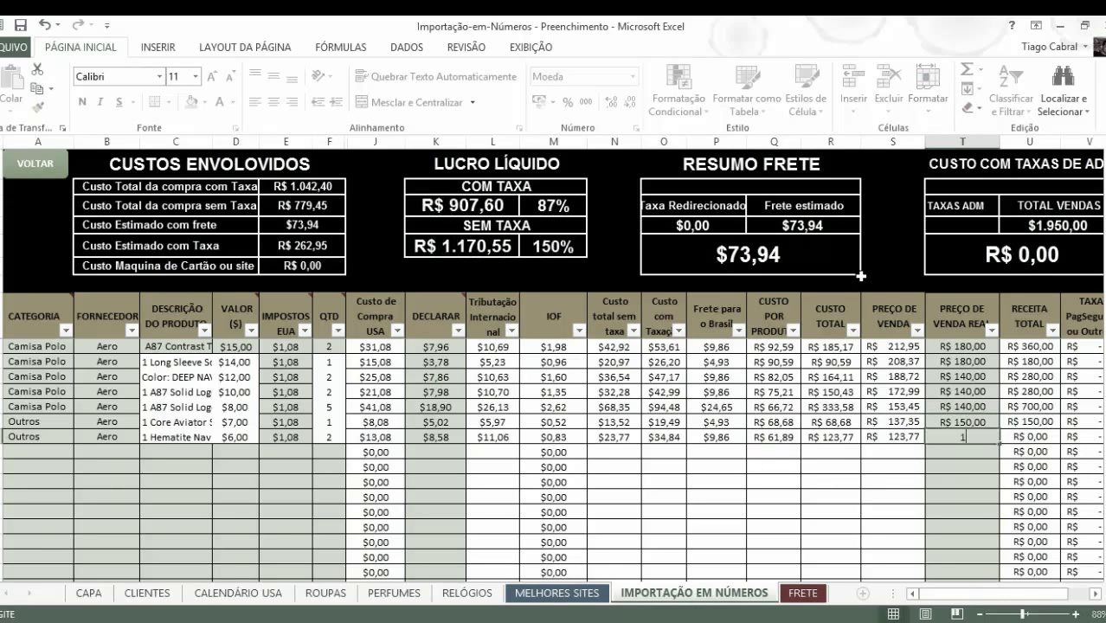
{"action": "type", "text": "150"}
{"action": "key", "text": "Return"}
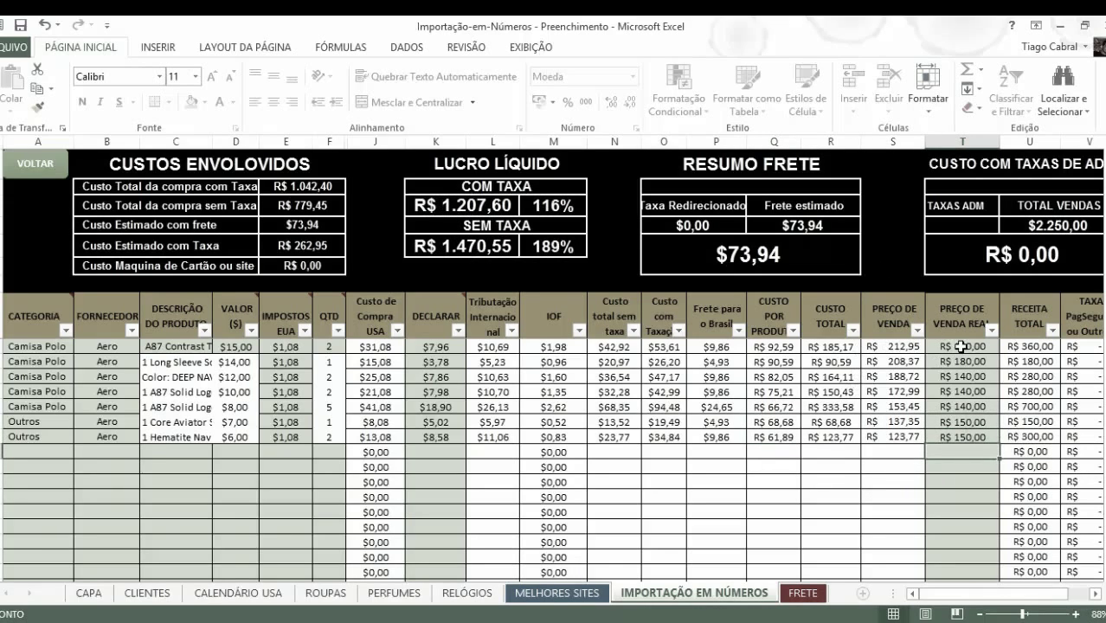
Step: Review the PREÇO DE VENDA REAL values of all seven products and their RECEITA TOTAL values
{"action": "left_click_drag", "start_coordinate": [958, 346], "coordinate": [963, 437]}
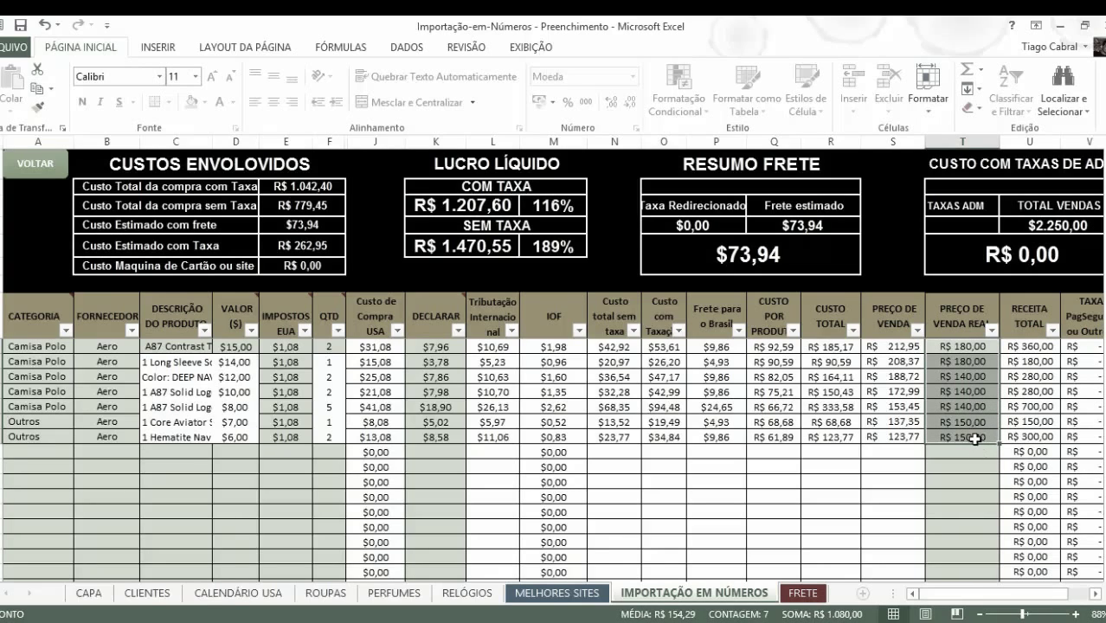
{"action": "left_click", "coordinate": [976, 439]}
{"action": "left_click", "coordinate": [980, 406]}
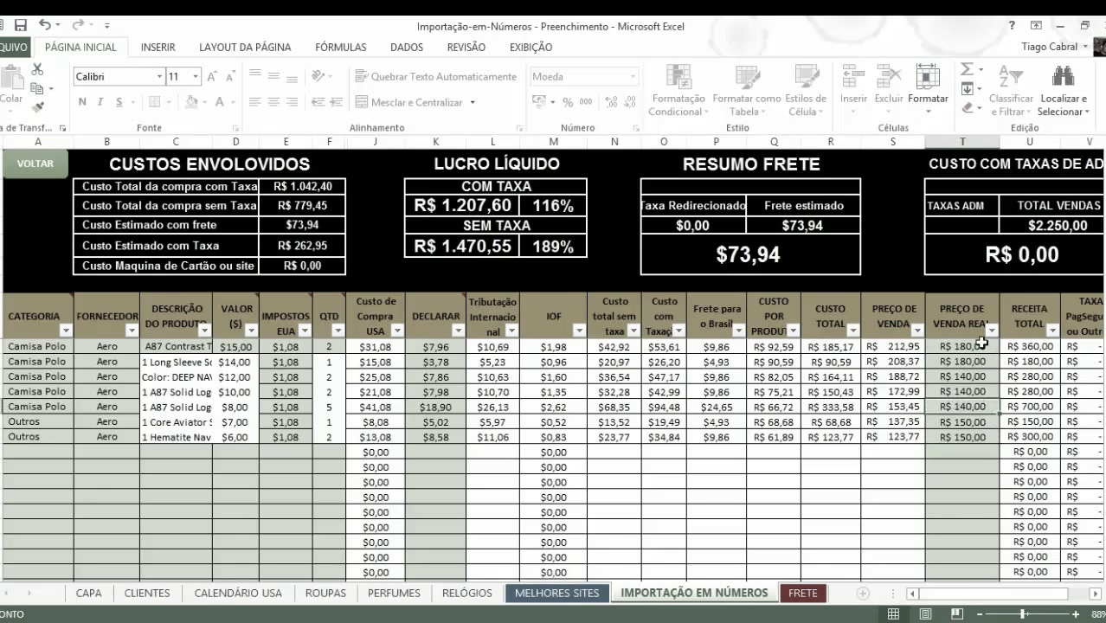
{"action": "left_click", "coordinate": [976, 347]}
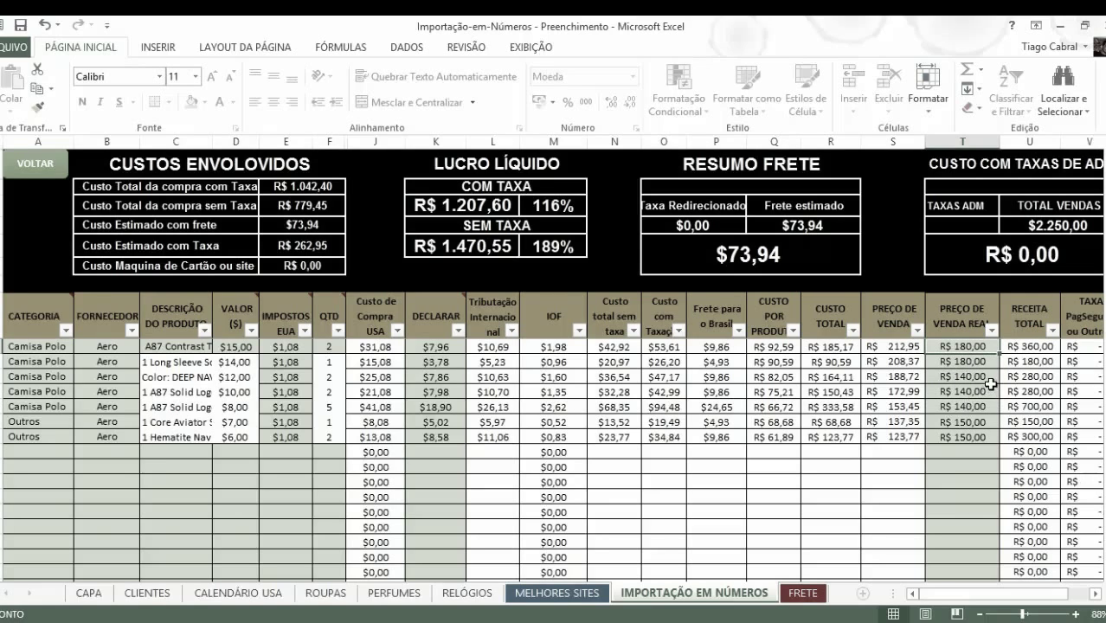
{"action": "scroll", "coordinate": [991, 383], "scroll_direction": "right", "scroll_amount": 3}
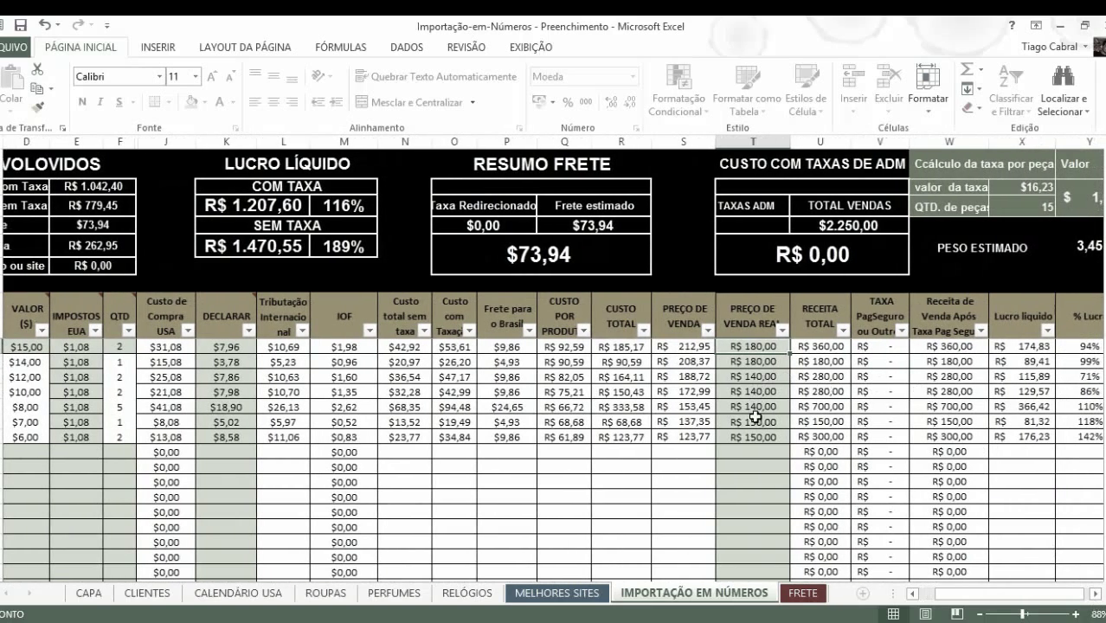
{"action": "left_click_drag", "start_coordinate": [822, 347], "coordinate": [831, 437]}
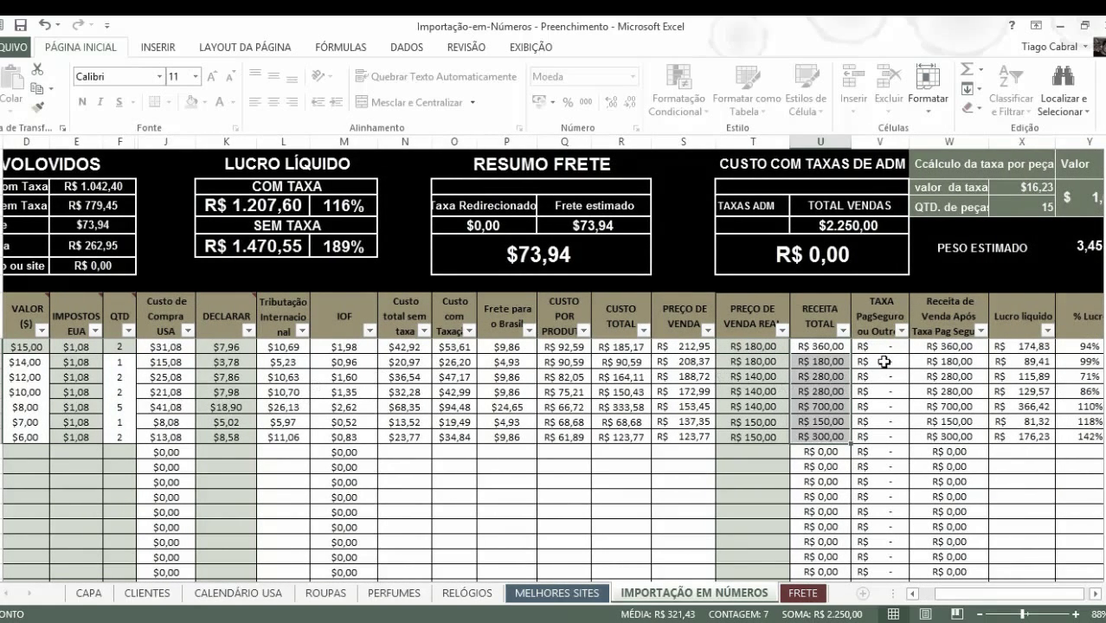
Step: Check the products' TAXA PagSeguro column and set TAXAS ADM to 9% in the CUSTO COM TAXAS DE ADM block
{"action": "left_click_drag", "start_coordinate": [882, 348], "coordinate": [880, 435]}
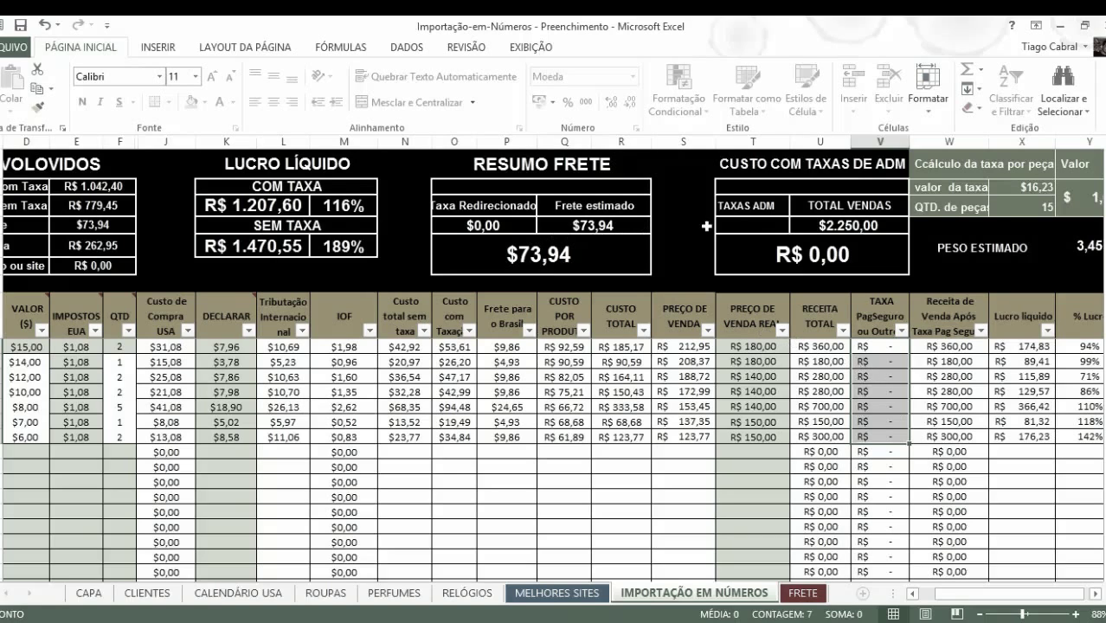
{"action": "left_click", "coordinate": [742, 226]}
{"action": "type", "text": "9"}
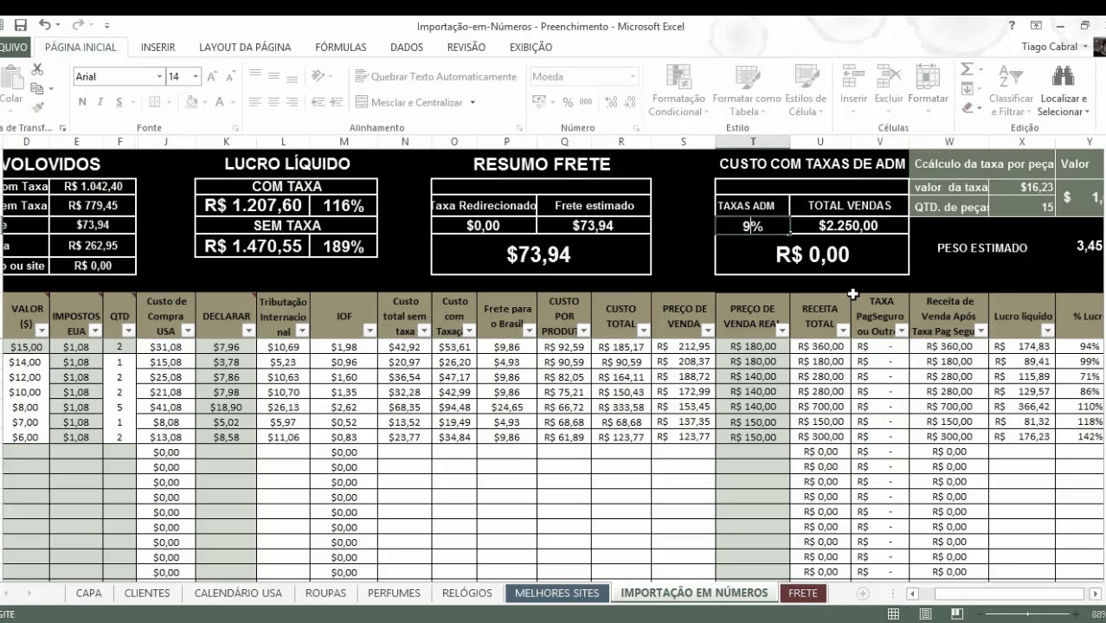
{"action": "key", "text": "Return"}
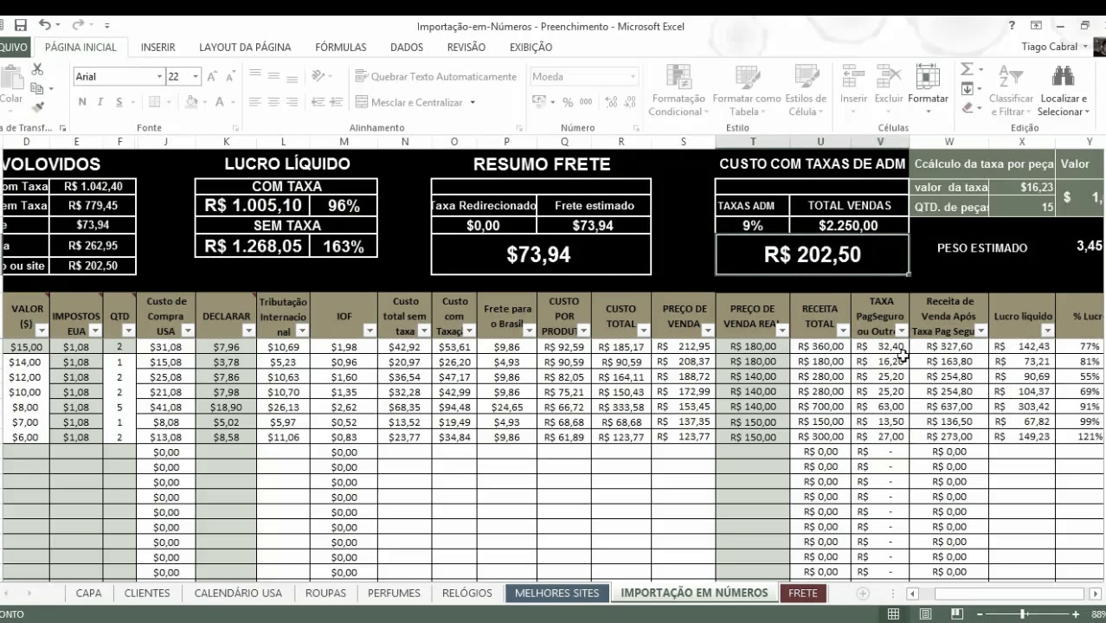
Step: Go over the products' PagSeguro fee, Receita de Venda Após Taxa, Lucro líquido and % Lucro columns
{"action": "left_click_drag", "start_coordinate": [883, 346], "coordinate": [878, 433]}
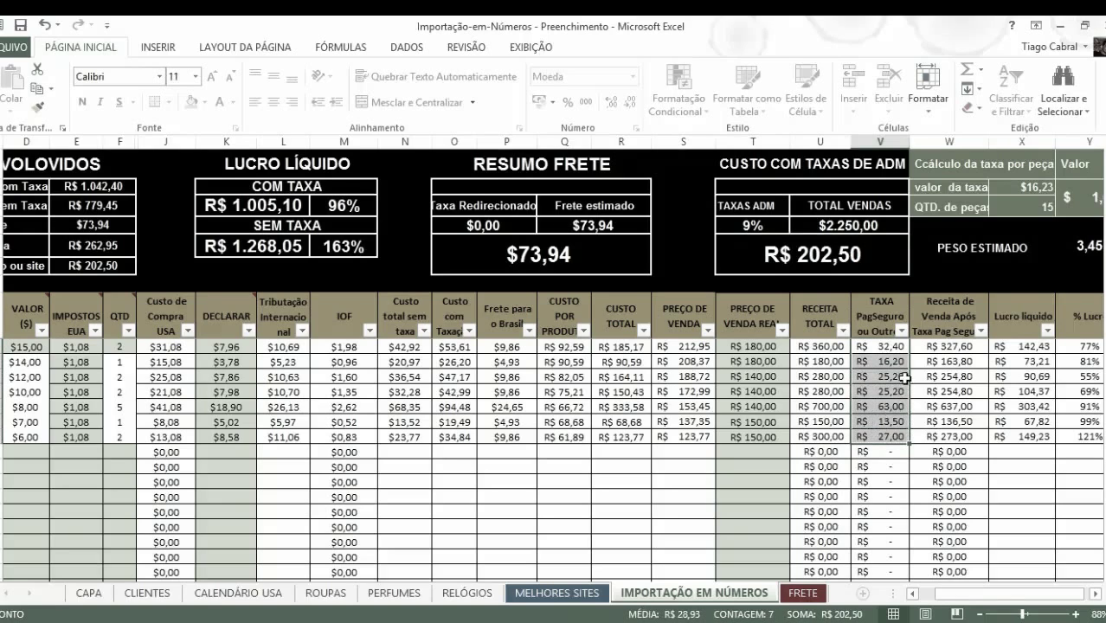
{"action": "left_click", "coordinate": [951, 299]}
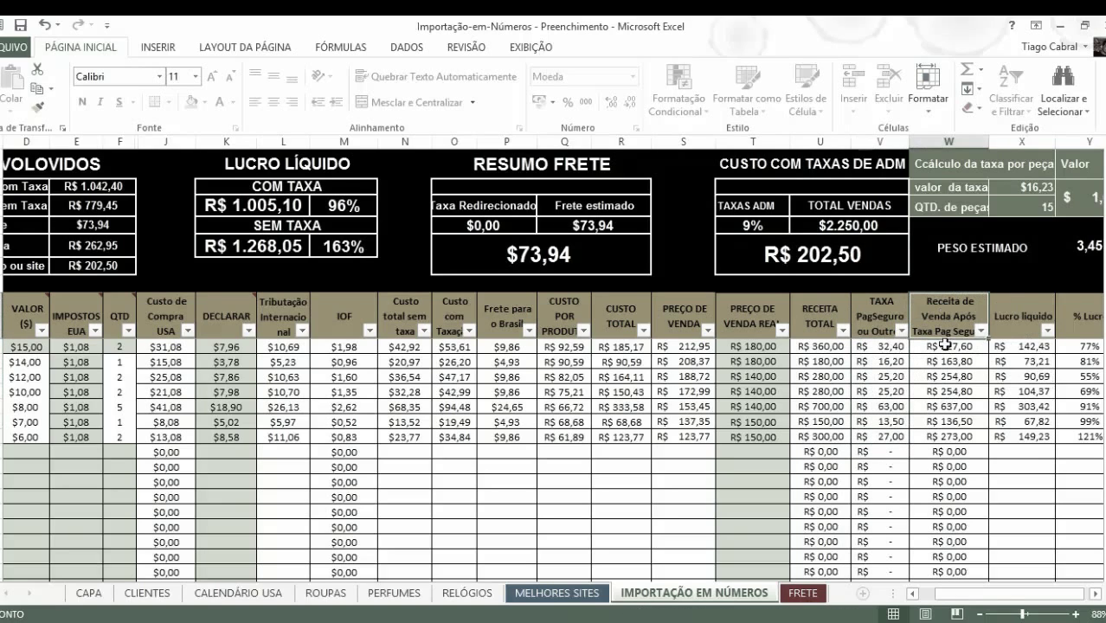
{"action": "left_click_drag", "start_coordinate": [945, 345], "coordinate": [950, 437]}
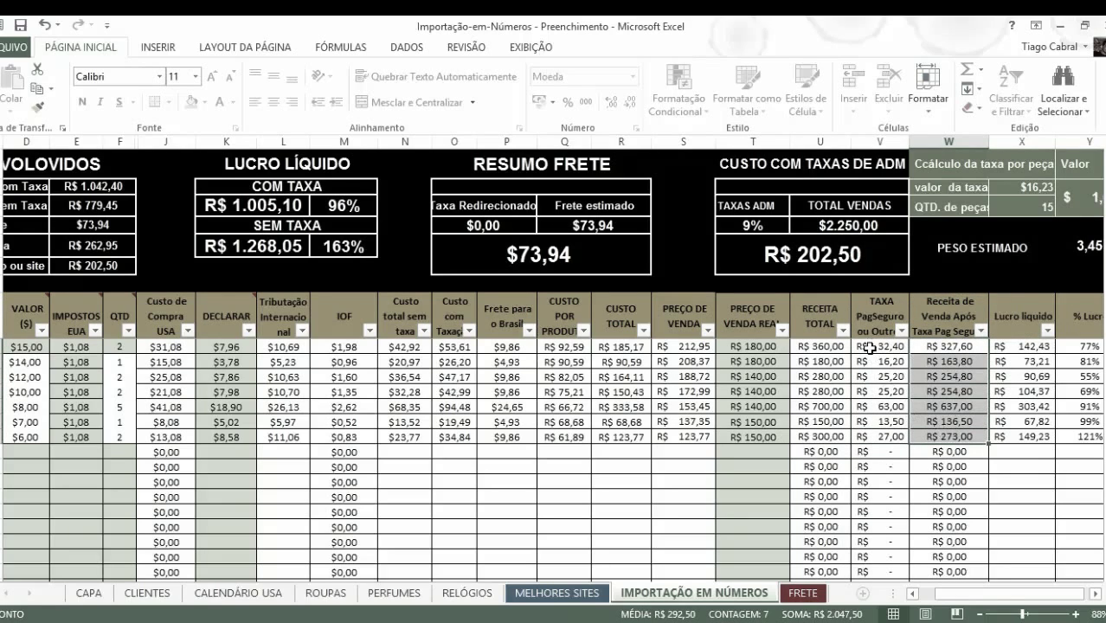
{"action": "left_click_drag", "start_coordinate": [871, 347], "coordinate": [877, 437]}
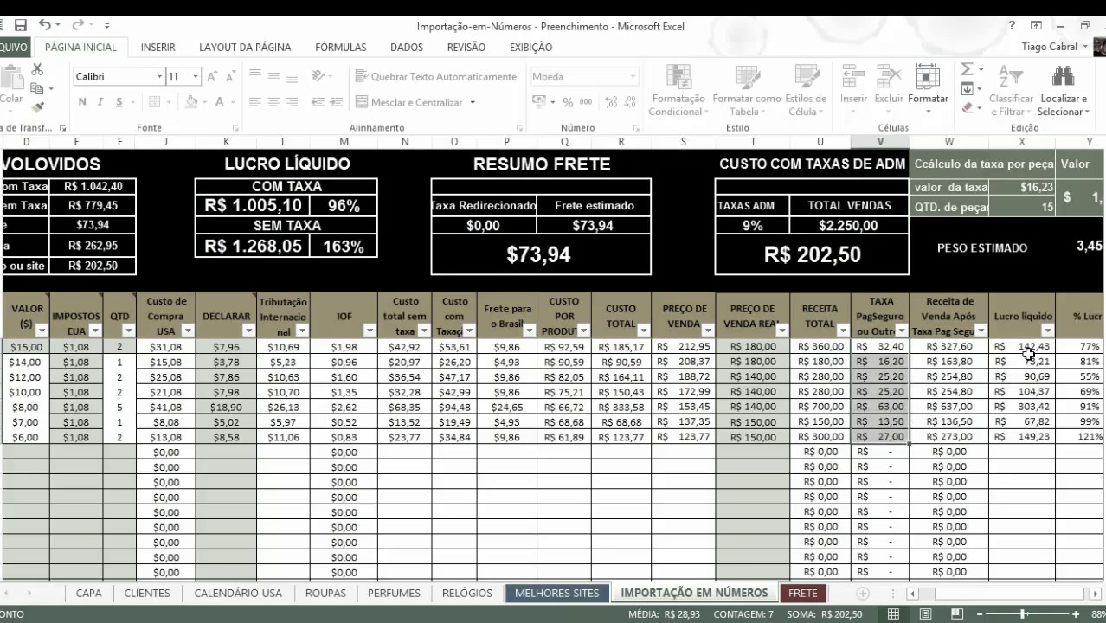
{"action": "left_click_drag", "start_coordinate": [1026, 347], "coordinate": [1026, 438]}
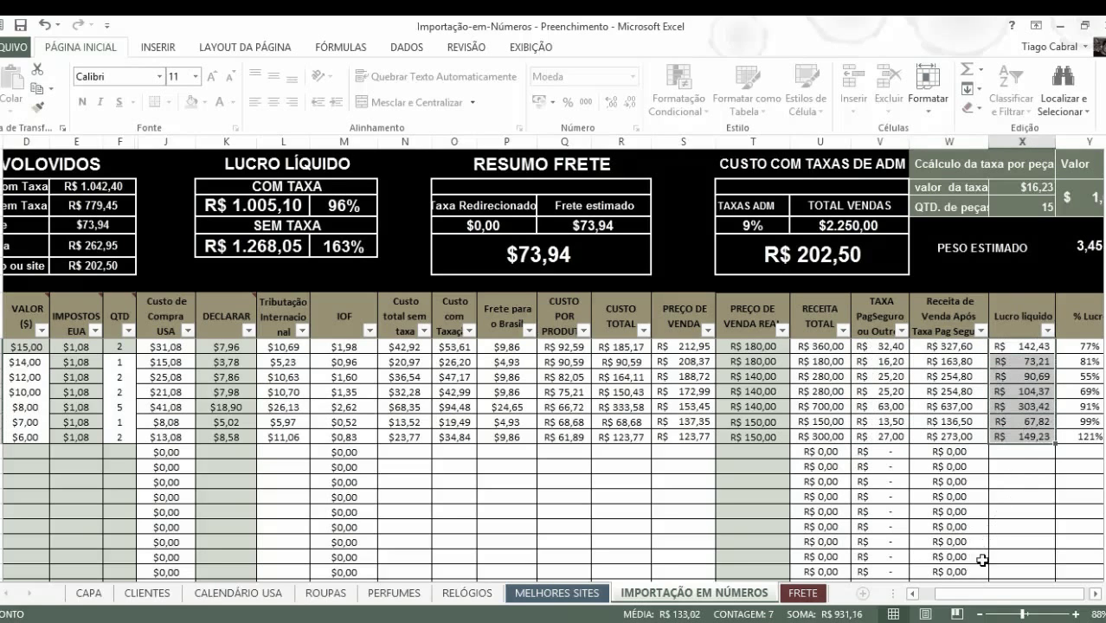
{"action": "left_click_drag", "start_coordinate": [993, 598], "coordinate": [1006, 599]}
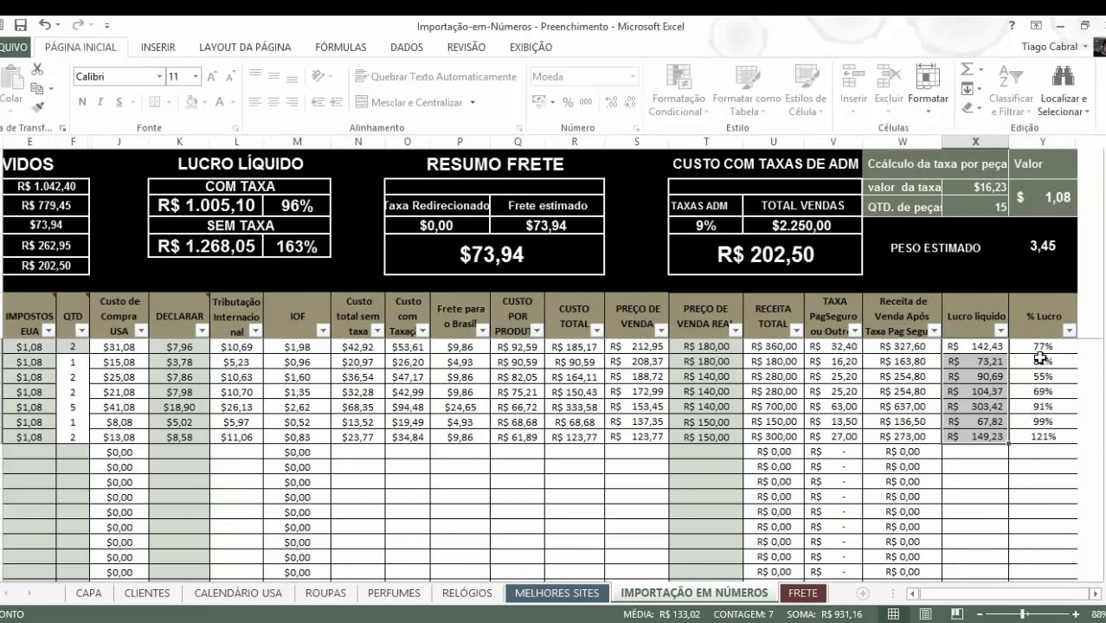
{"action": "left_click_drag", "start_coordinate": [1043, 348], "coordinate": [1040, 452]}
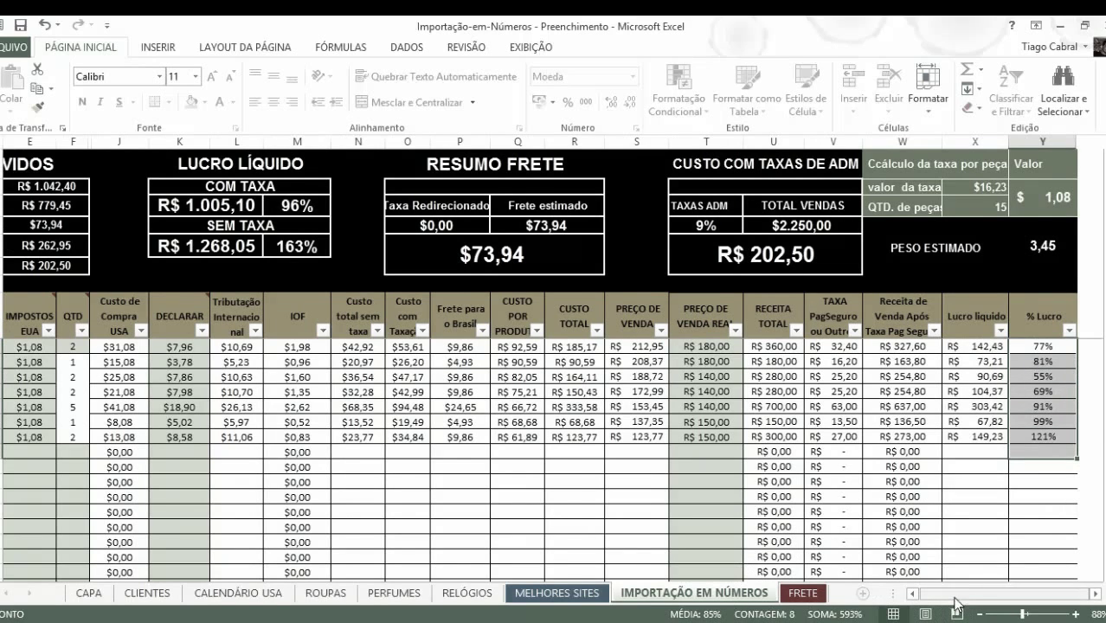
Step: Revisit the first shirt's QTD, DECLARAR and PREÇO DE VENDA REAL, and examine the CUSTOS ENVOLVIDOS and LUCRO LÍQUIDO COM TAXA summaries
{"action": "left_click_drag", "start_coordinate": [946, 595], "coordinate": [932, 596]}
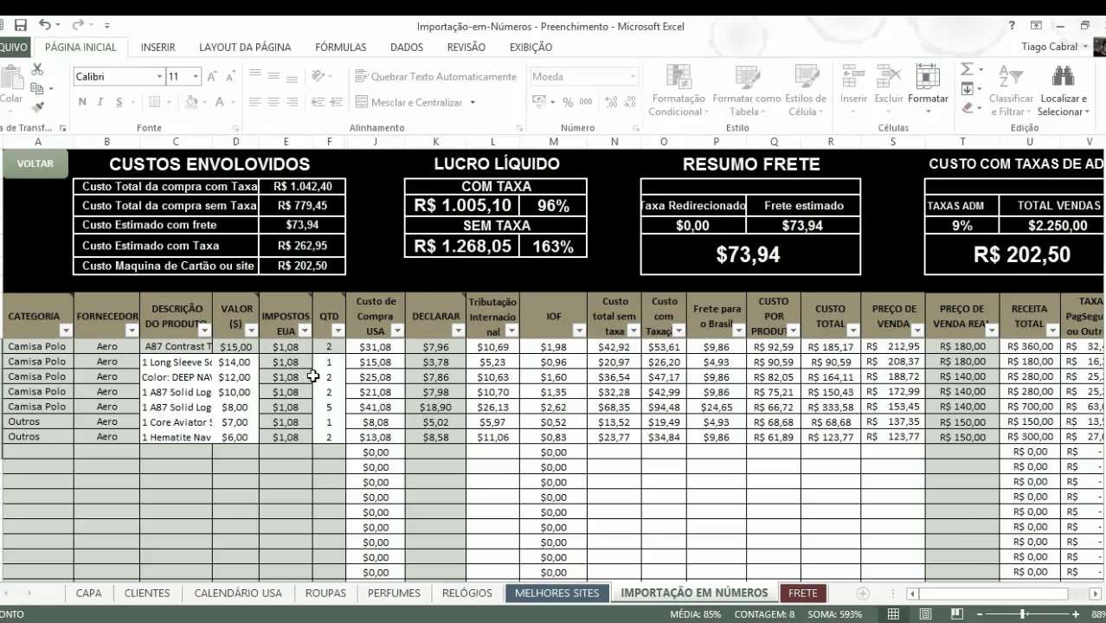
{"action": "left_click", "coordinate": [329, 350]}
{"action": "left_click", "coordinate": [429, 347]}
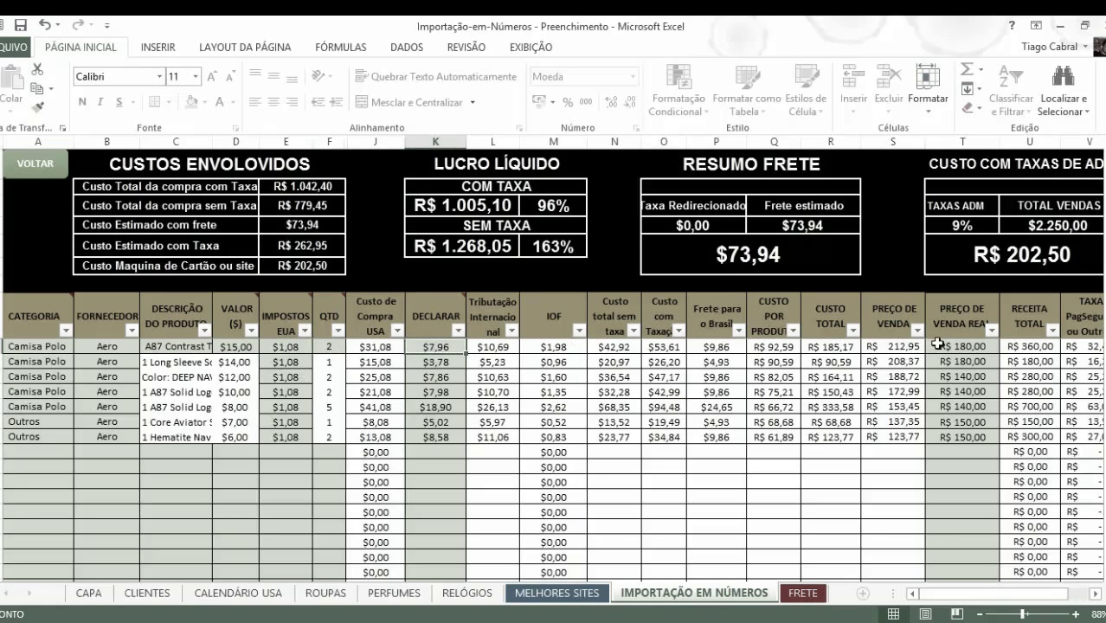
{"action": "left_click", "coordinate": [938, 344]}
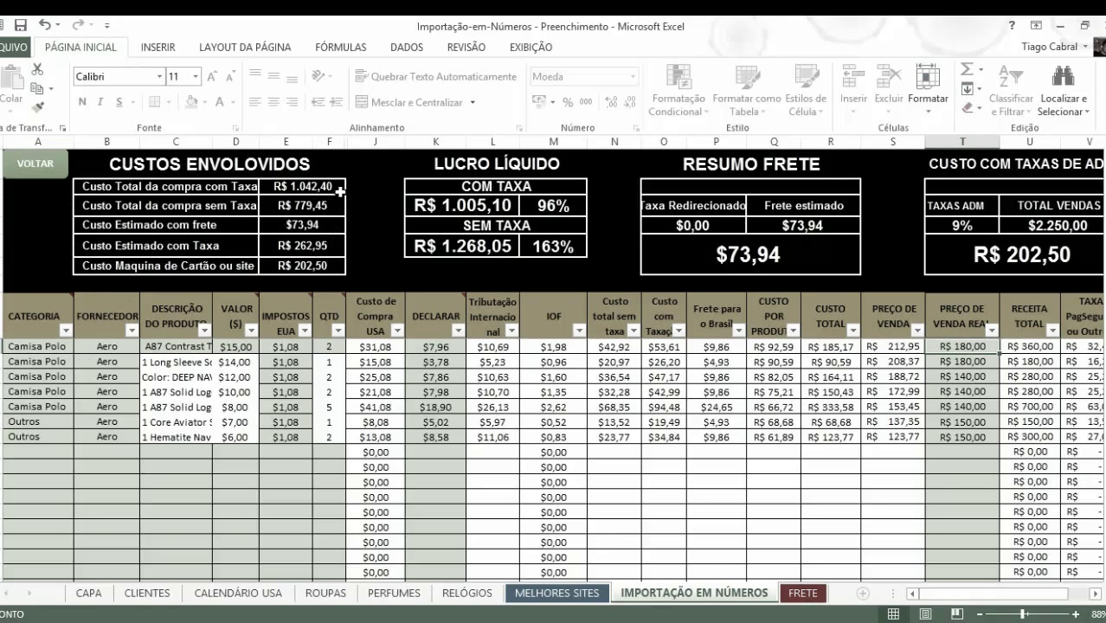
{"action": "left_click", "coordinate": [197, 167]}
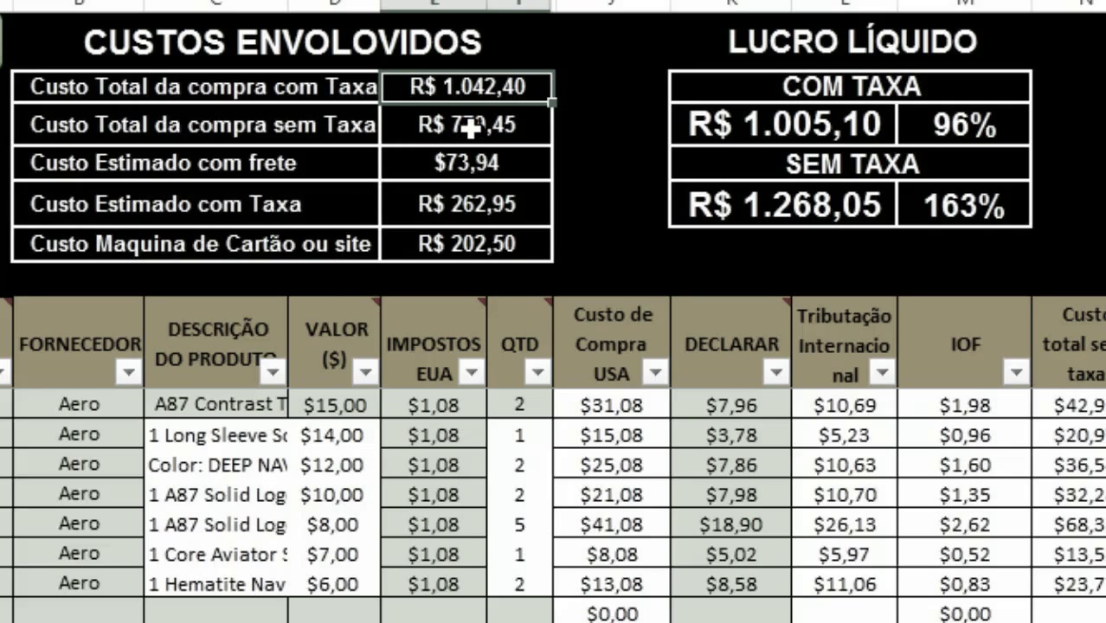
{"action": "left_click", "coordinate": [844, 86]}
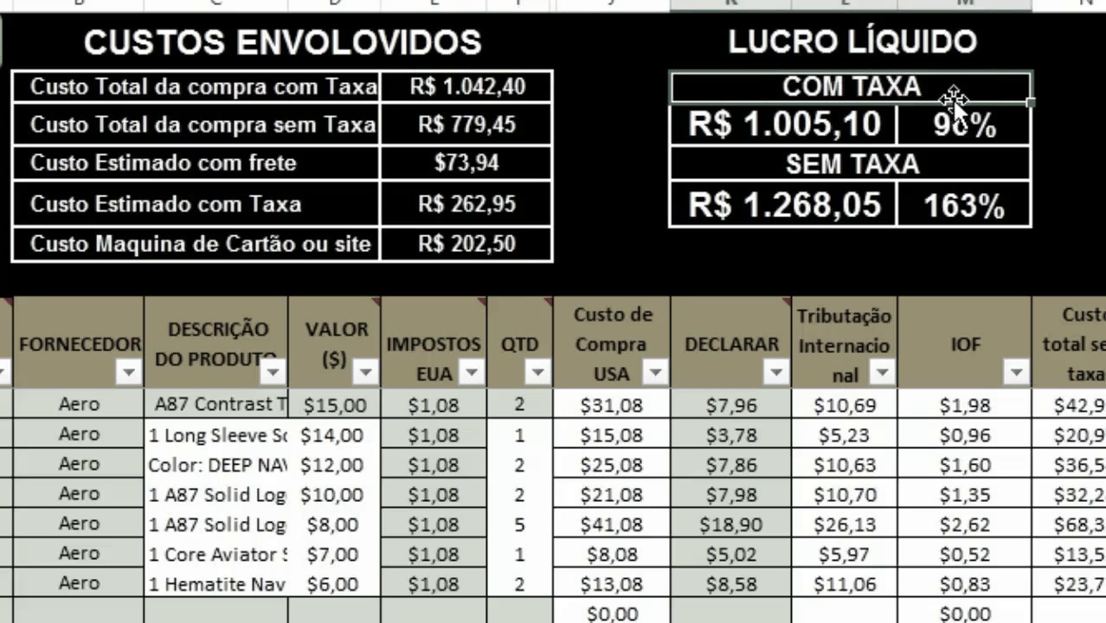
{"action": "left_click", "coordinate": [794, 125]}
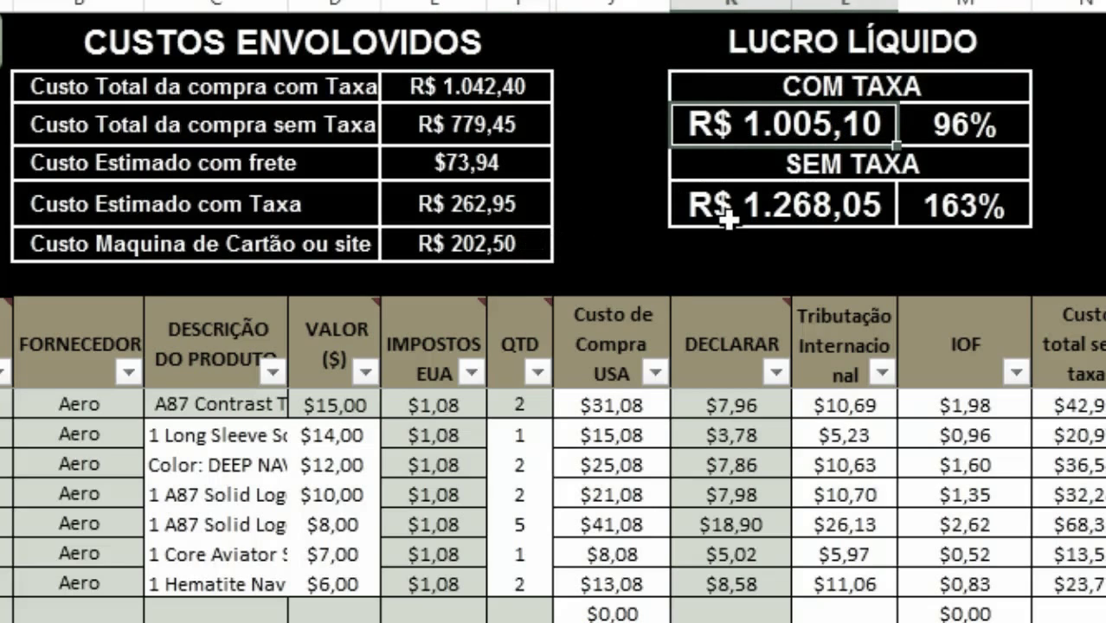
Step: Compare the purchase cost totals with and without Taxa in CUSTOS ENVOLVIDOS against the LUCRO LÍQUIDO COM TAXA amount and SEM TAXA percentage
{"action": "left_click", "coordinate": [511, 87]}
{"action": "left_click", "coordinate": [1074, 199]}
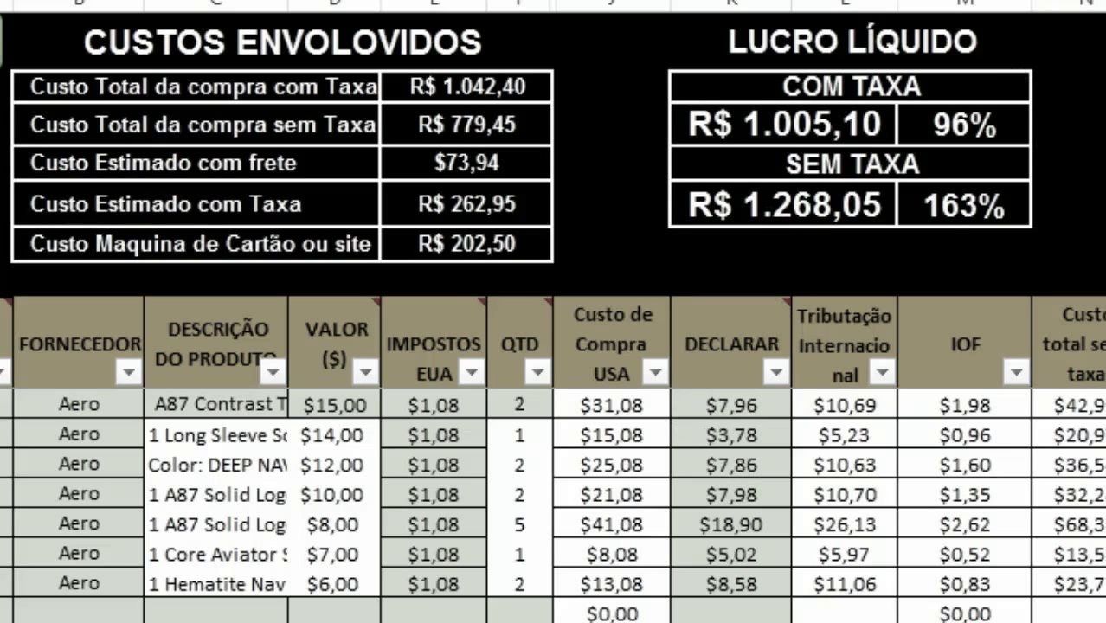
{"action": "left_click", "coordinate": [516, 85]}
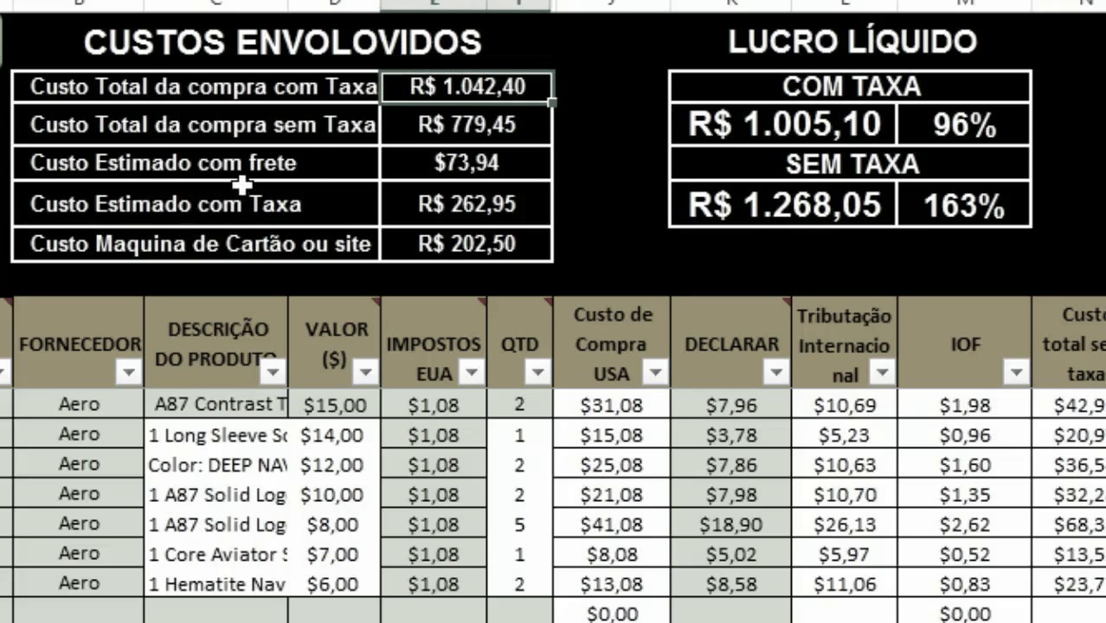
{"action": "left_click", "coordinate": [808, 112]}
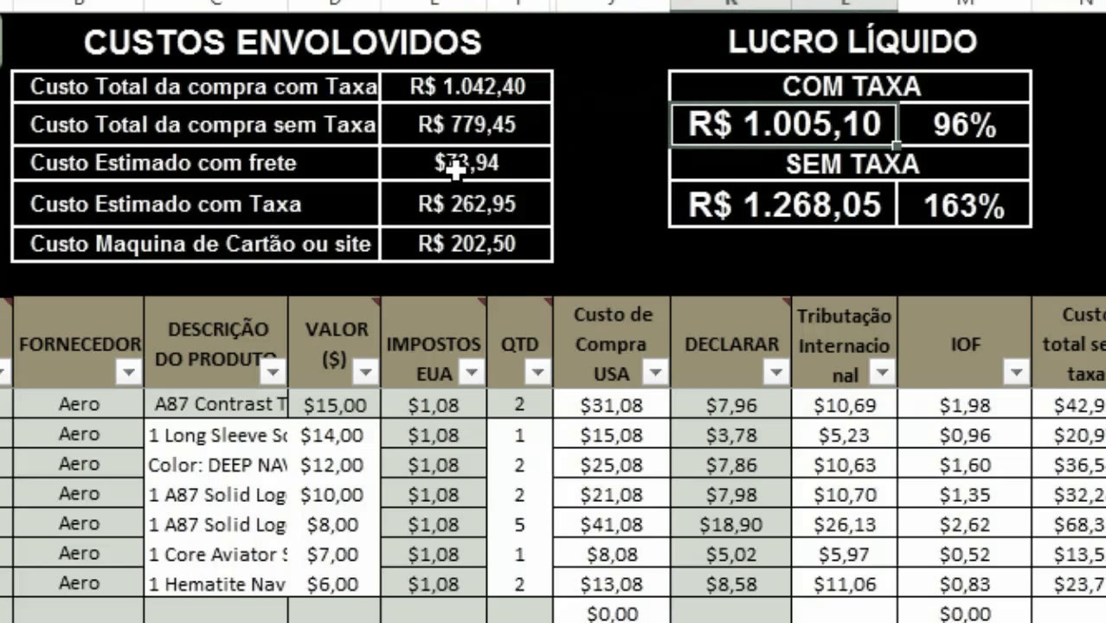
{"action": "left_click", "coordinate": [505, 83]}
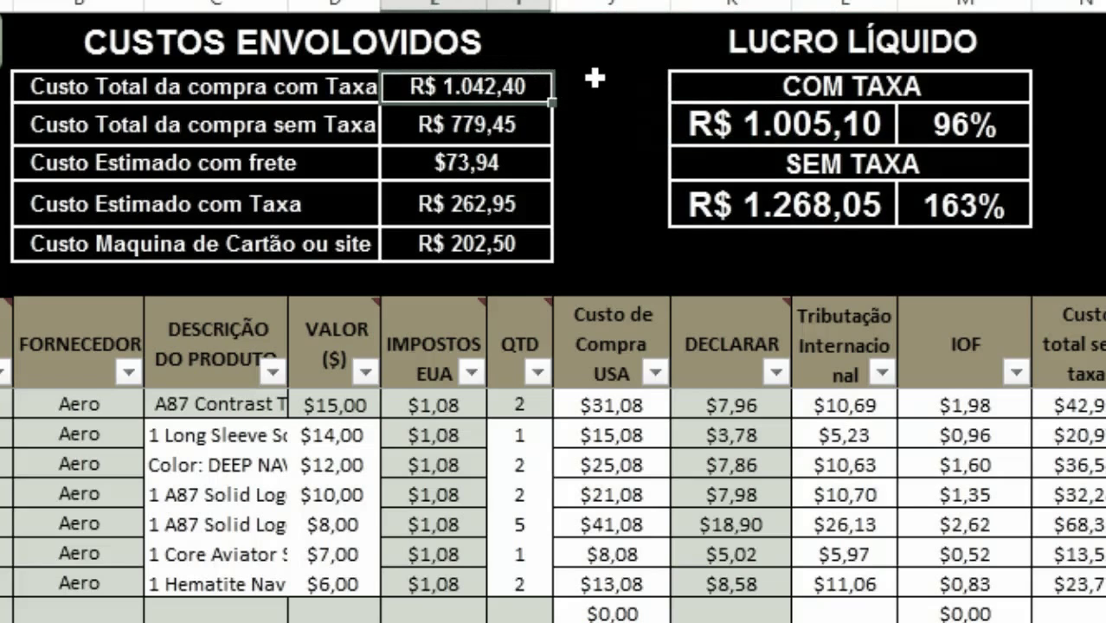
{"action": "left_click", "coordinate": [761, 132]}
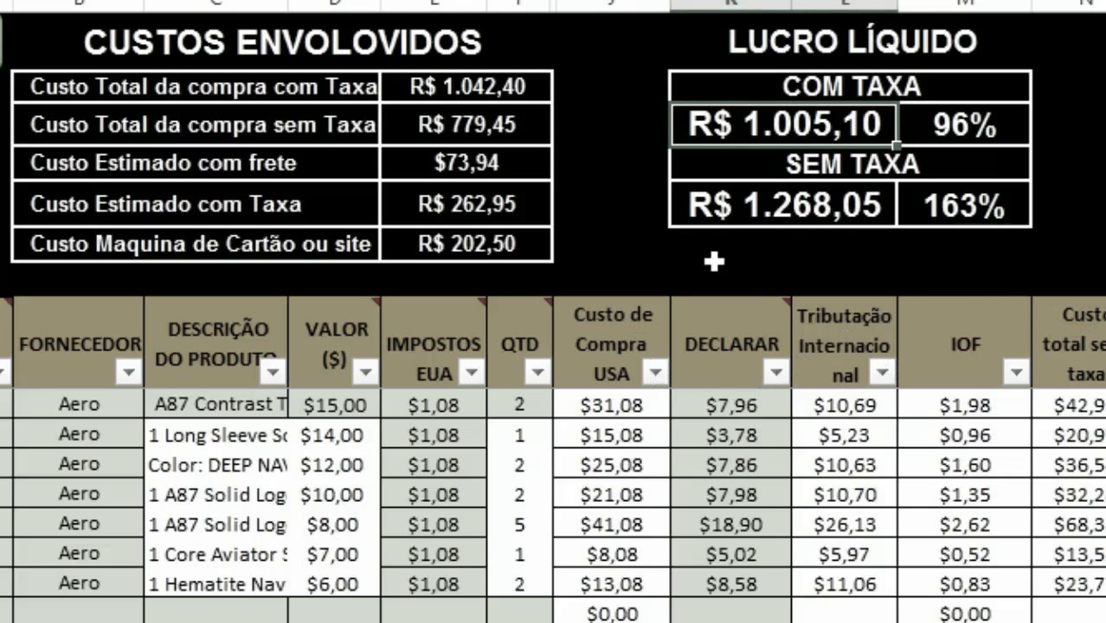
{"action": "left_click", "coordinate": [417, 126]}
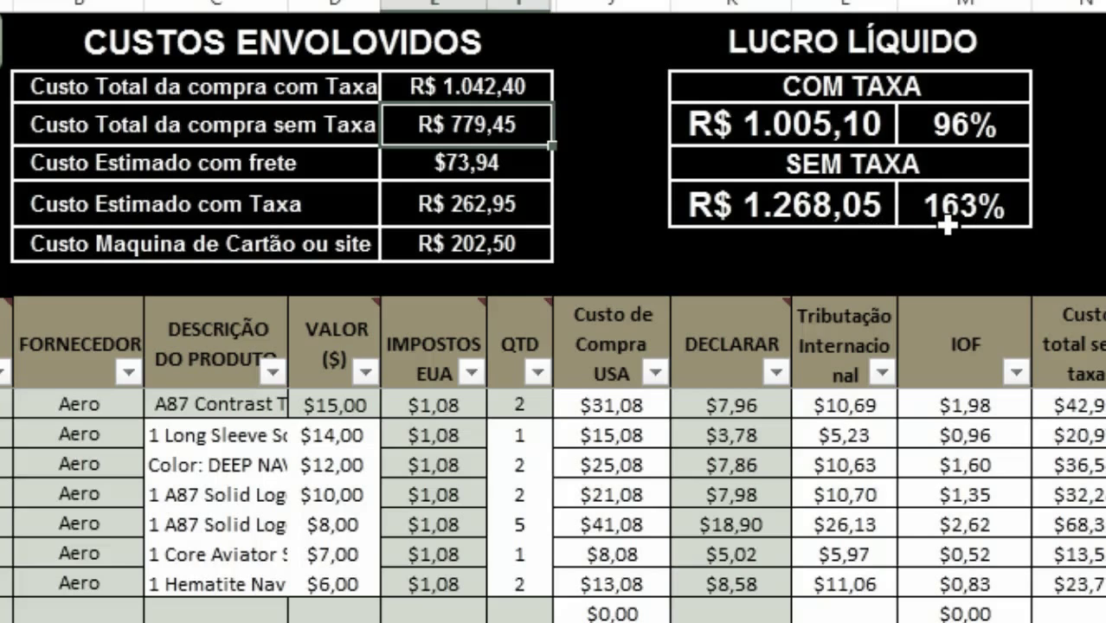
{"action": "left_click", "coordinate": [976, 219]}
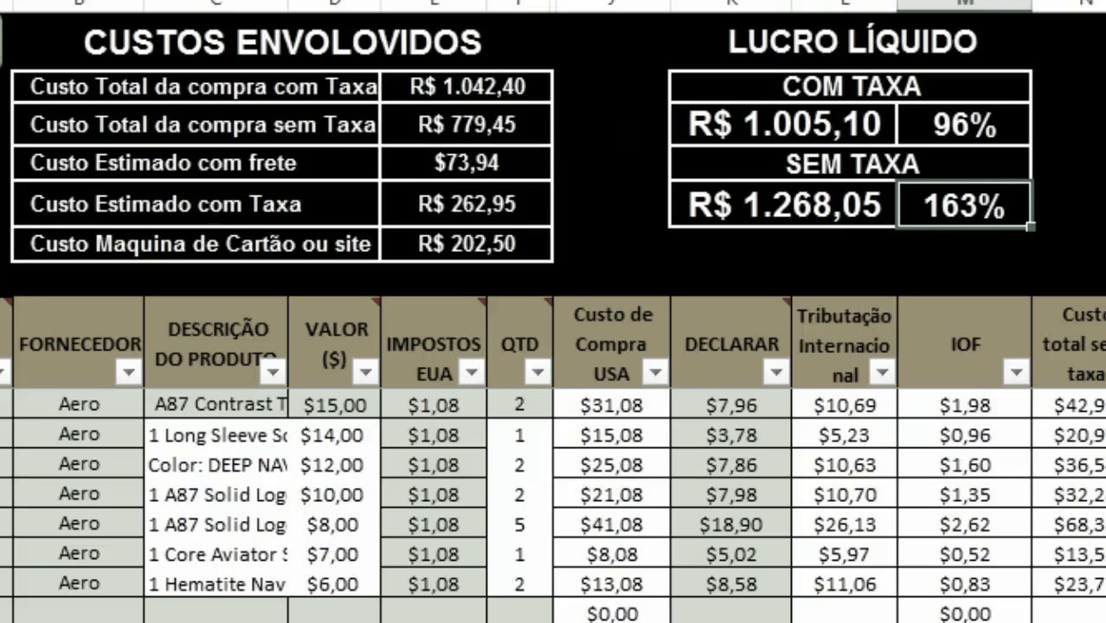
Step: Highlight the seven products from CATEGORIA to QTD, and review the total cost with Taxa and both LUCRO LÍQUIDO amounts and percentages
{"action": "left_click_drag", "start_coordinate": [6, 404], "coordinate": [545, 565]}
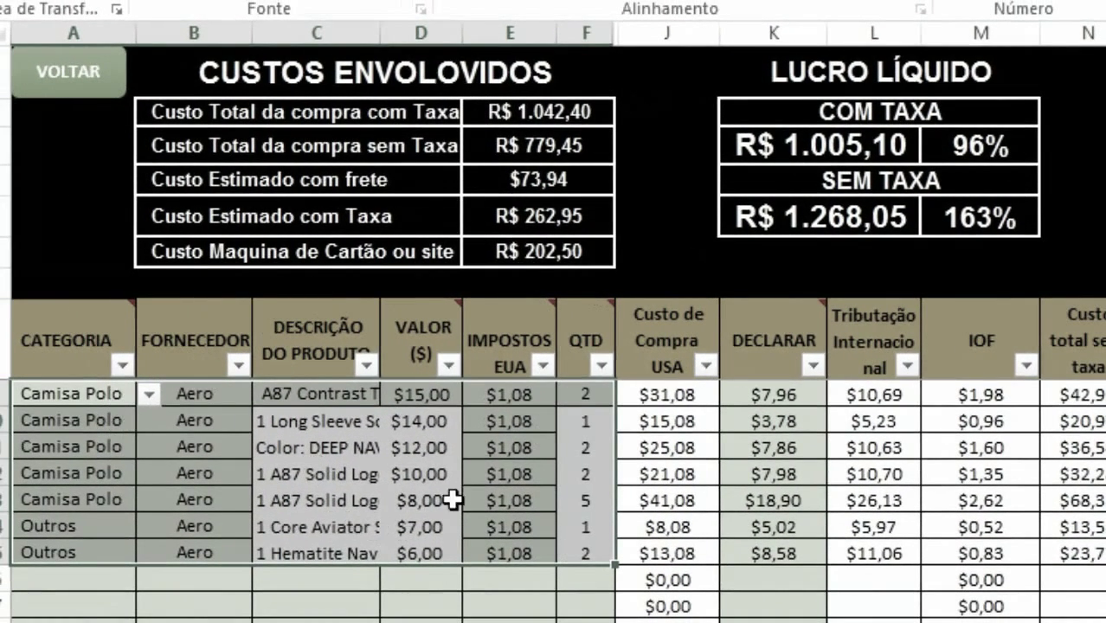
{"action": "mouse_move", "coordinate": [466, 299]}
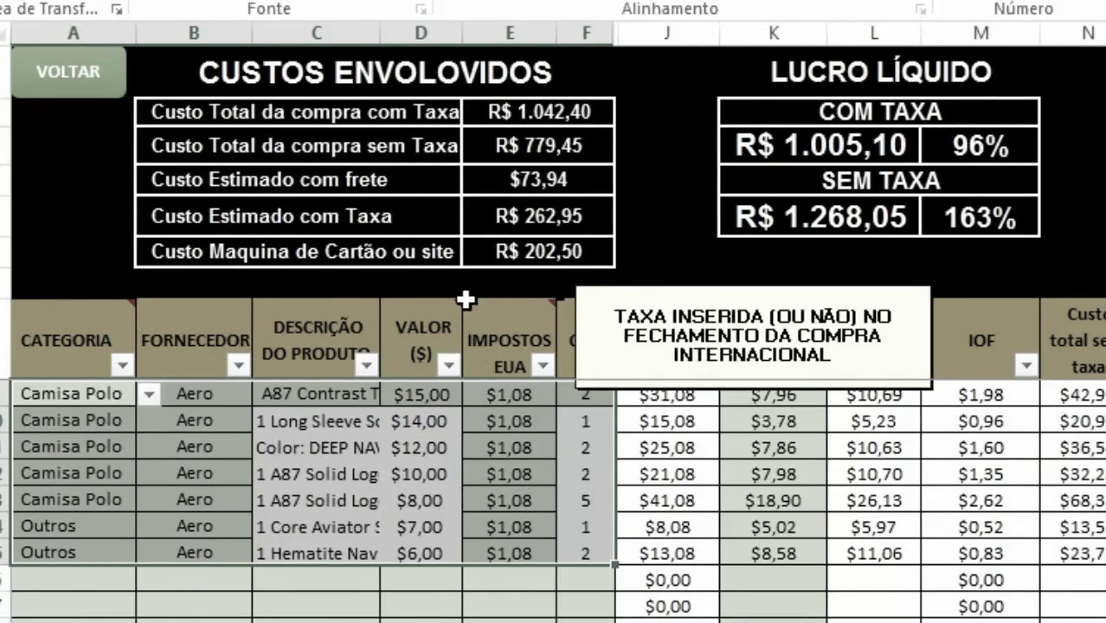
{"action": "left_click", "coordinate": [554, 116]}
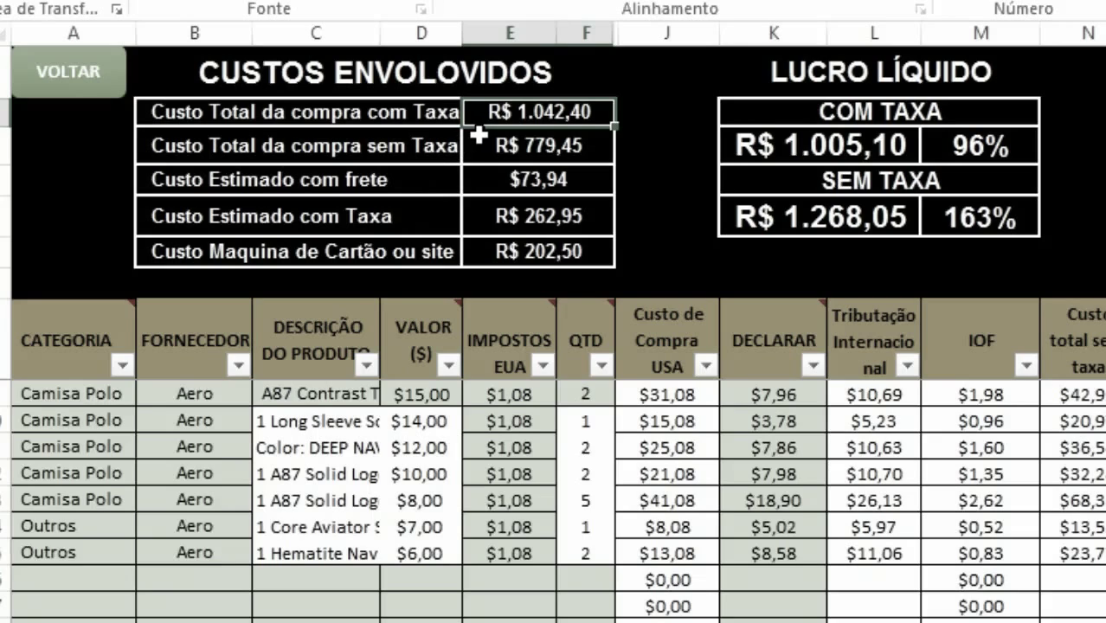
{"action": "left_click", "coordinate": [801, 144]}
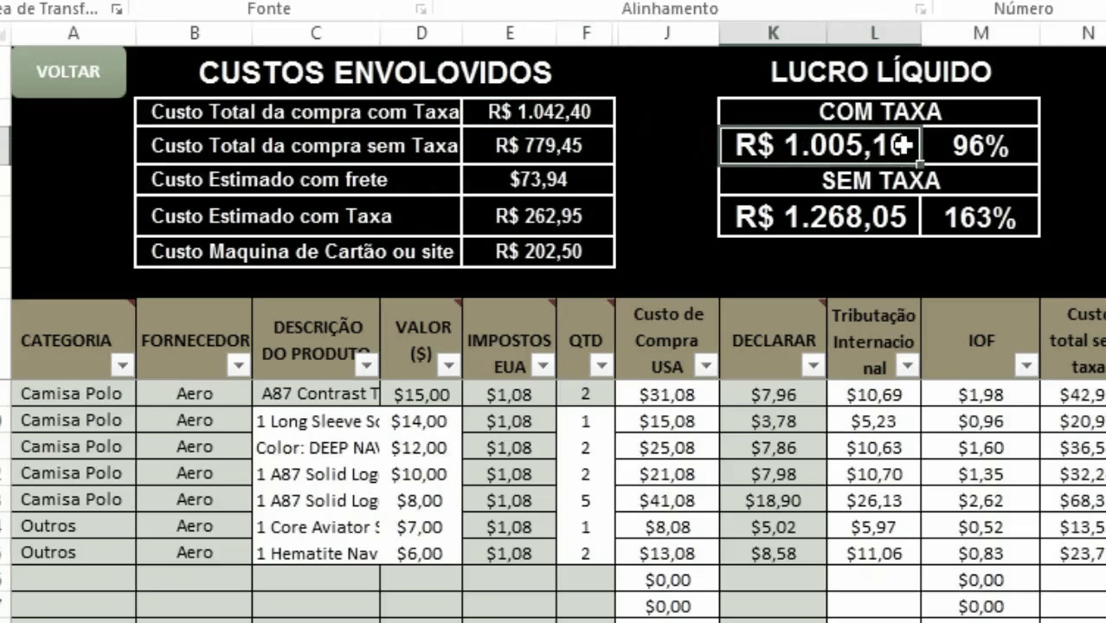
{"action": "left_click", "coordinate": [951, 145]}
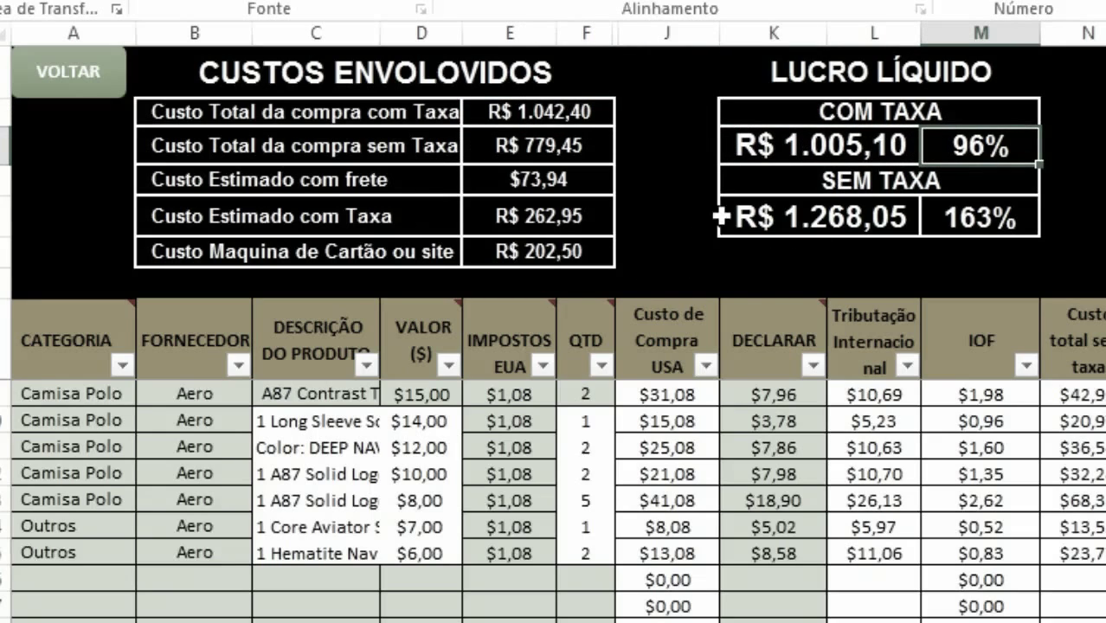
{"action": "left_click", "coordinate": [882, 219]}
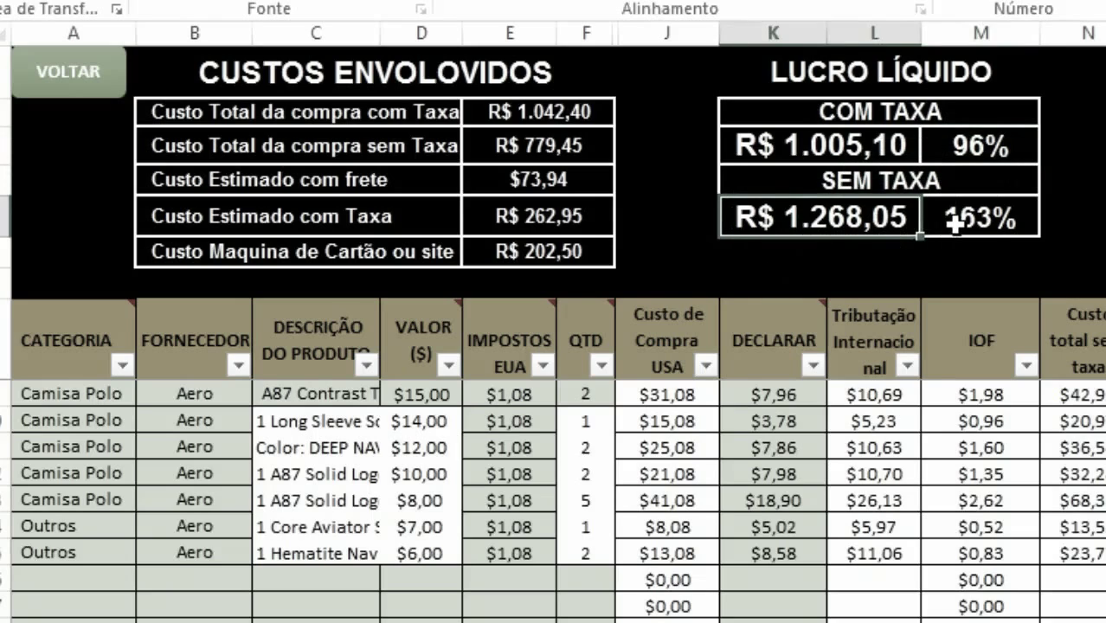
{"action": "left_click", "coordinate": [948, 218]}
{"action": "mouse_move", "coordinate": [596, 314]}
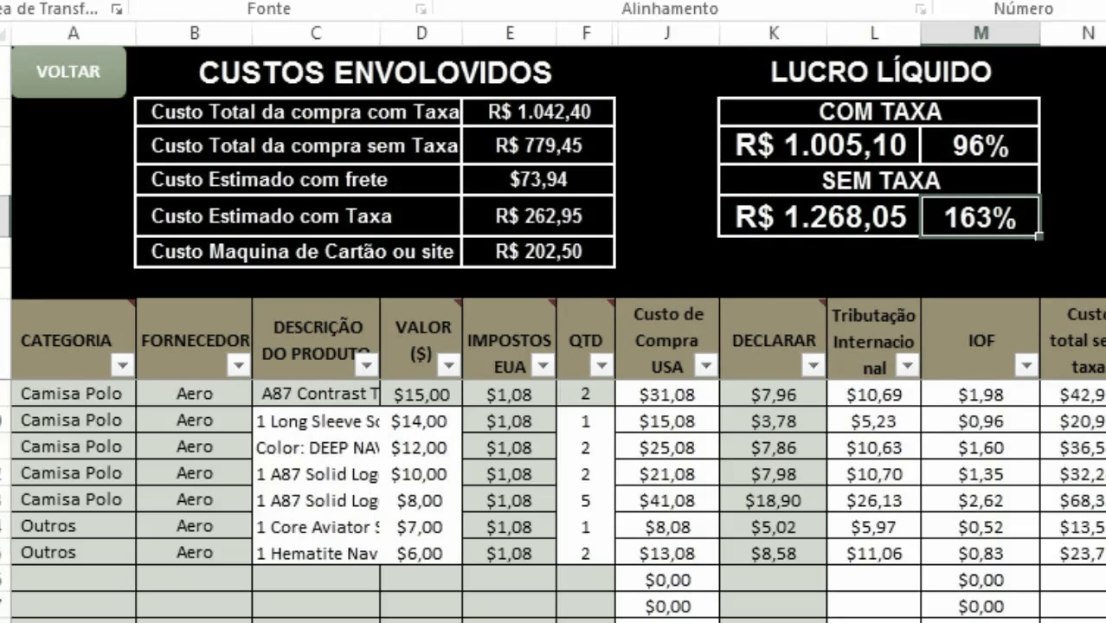
Step: Clear TAXAS ADM in the CUSTO COM TAXAS DE ADM block and check the purchase cost totals and LUCRO LÍQUIDO figures
{"action": "left_click", "coordinate": [971, 226]}
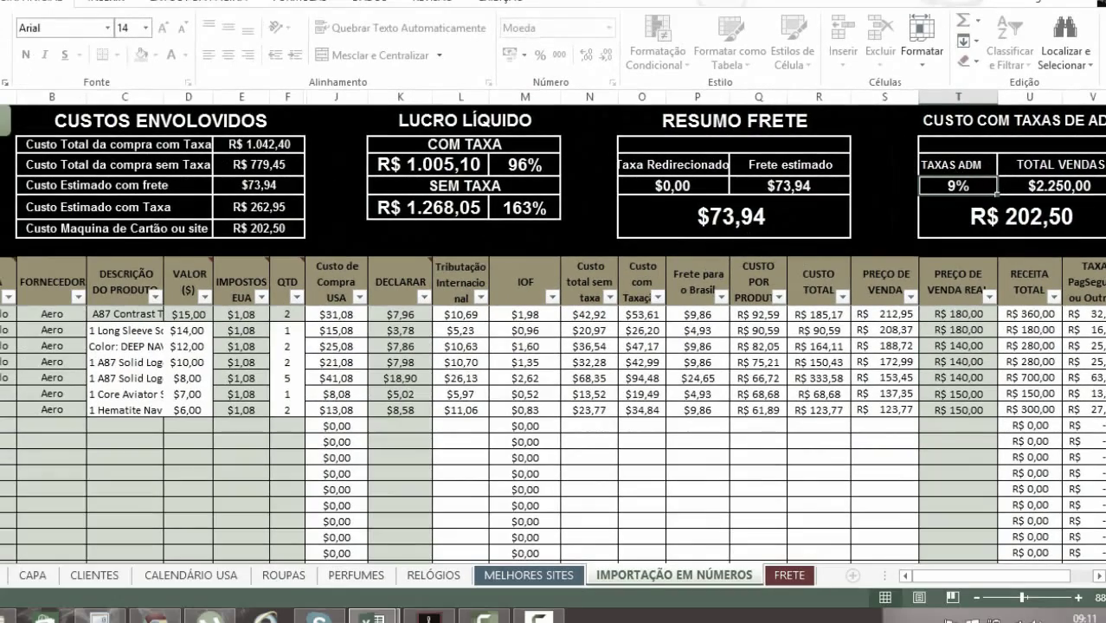
{"action": "key", "text": "Delete"}
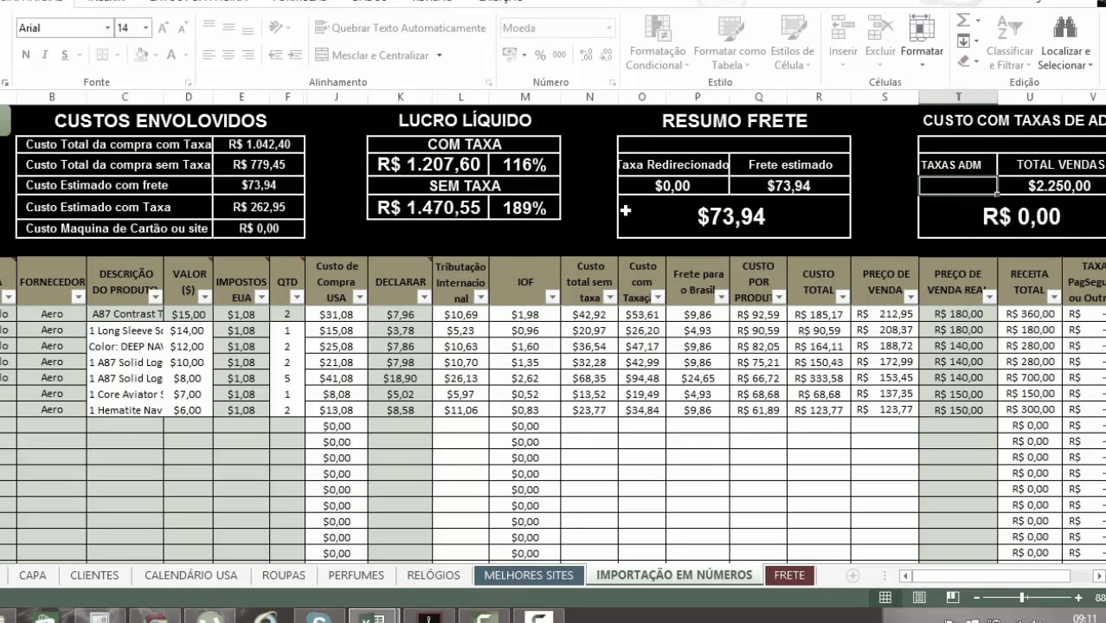
{"action": "left_click", "coordinate": [275, 149]}
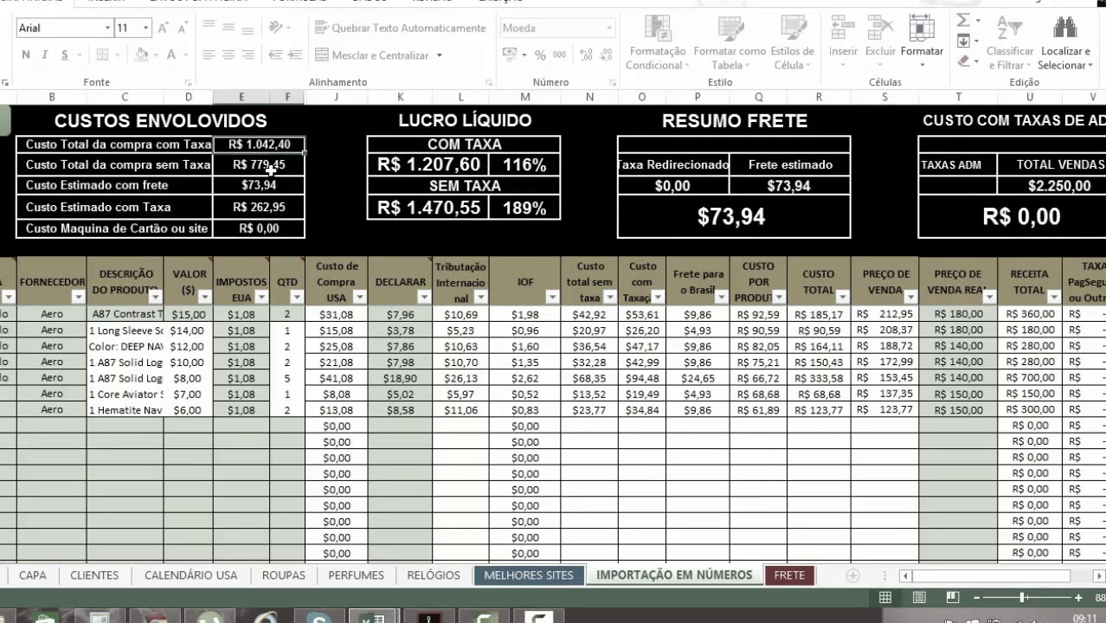
{"action": "left_click", "coordinate": [263, 171]}
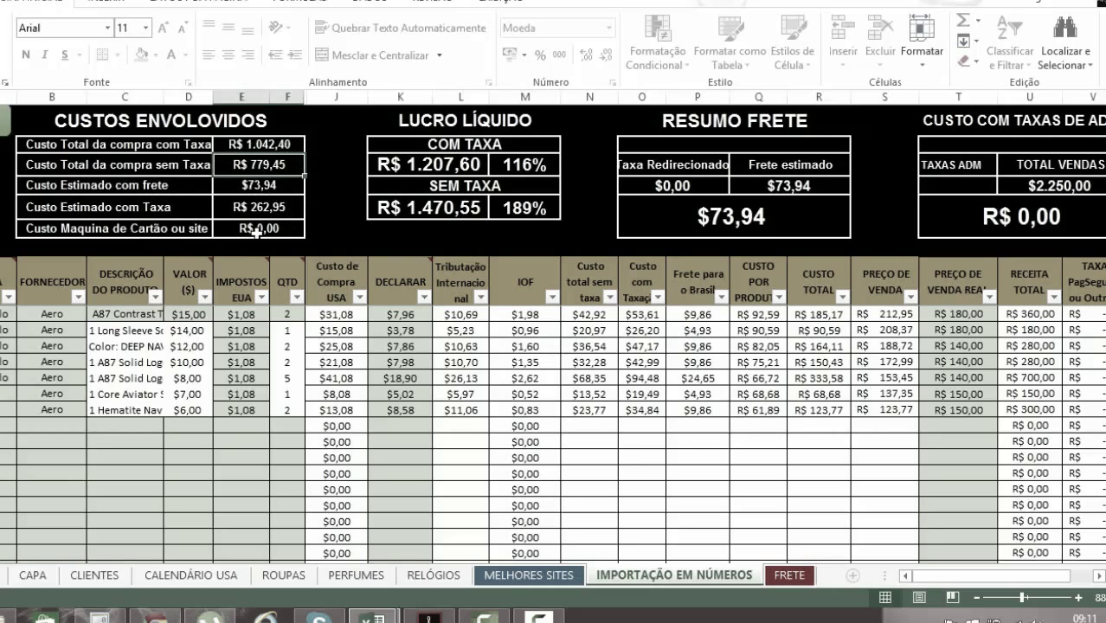
{"action": "left_click", "coordinate": [463, 164]}
{"action": "left_click", "coordinate": [519, 164]}
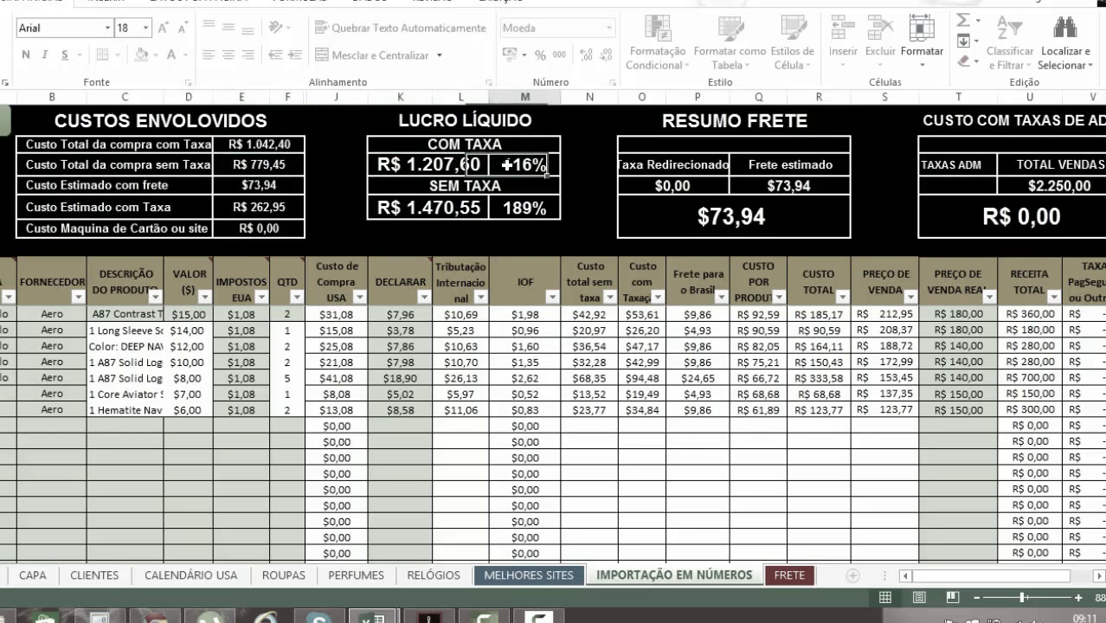
{"action": "left_click", "coordinate": [510, 211]}
{"action": "left_click", "coordinate": [452, 208]}
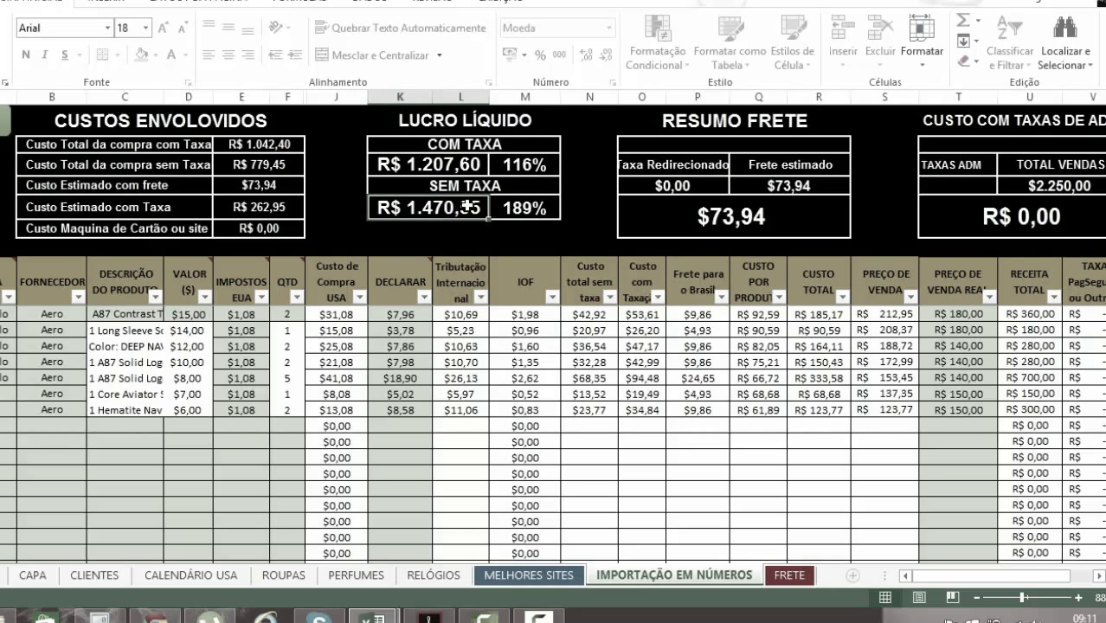
{"action": "left_click", "coordinate": [407, 164]}
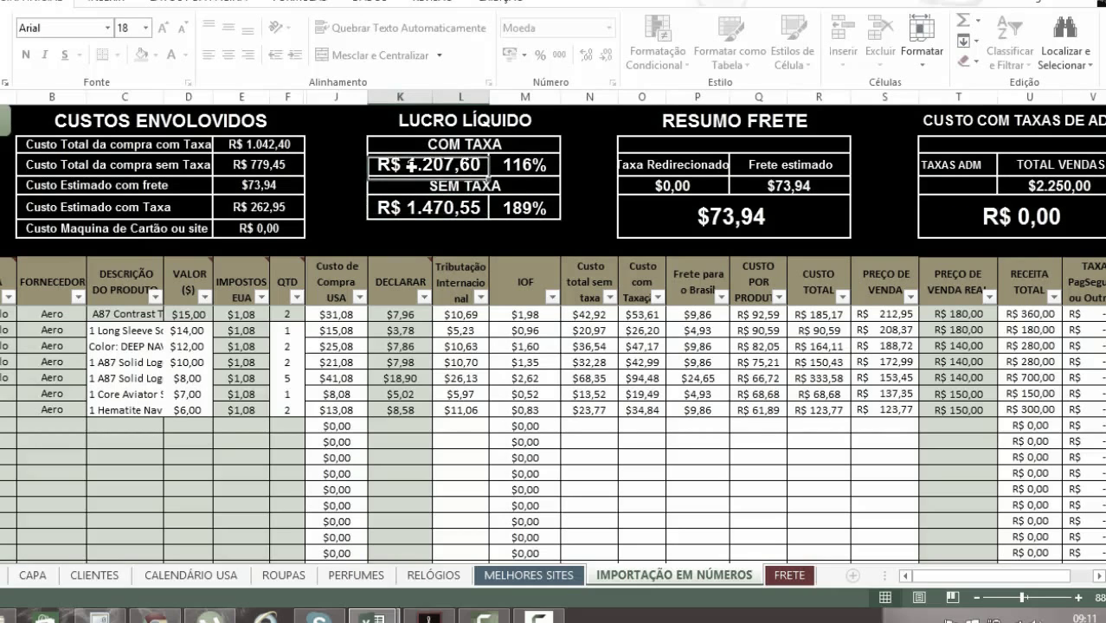
Step: Examine the LUCRO LÍQUIDO COM TAXA and SEM TAXA figures without the administration fee against their respective purchase cost totals
{"action": "left_click", "coordinate": [248, 146]}
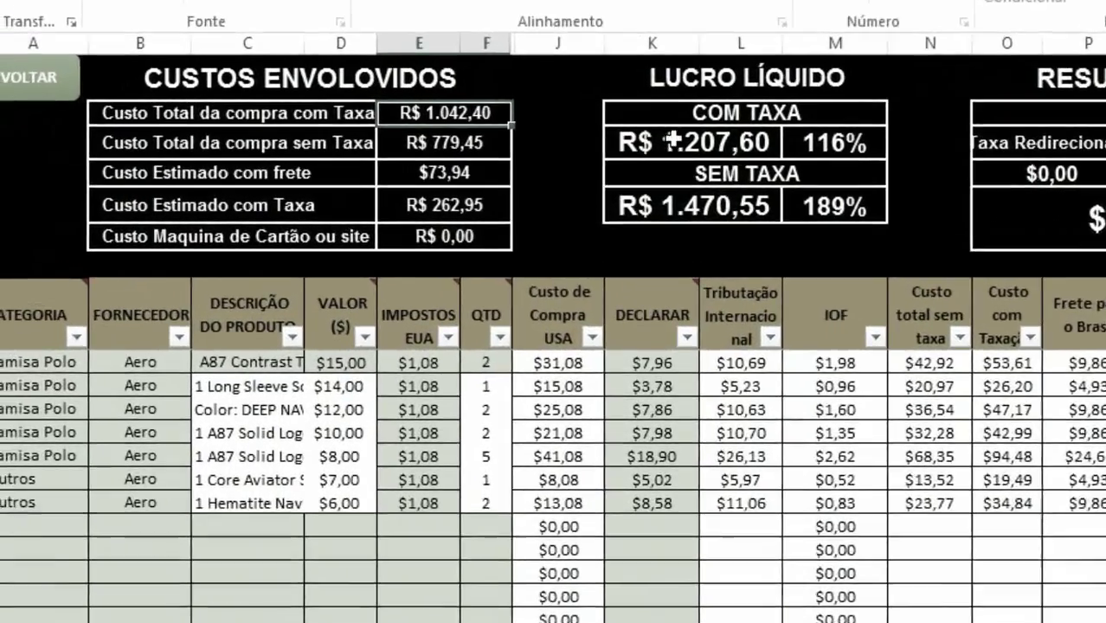
{"action": "left_click", "coordinate": [464, 161]}
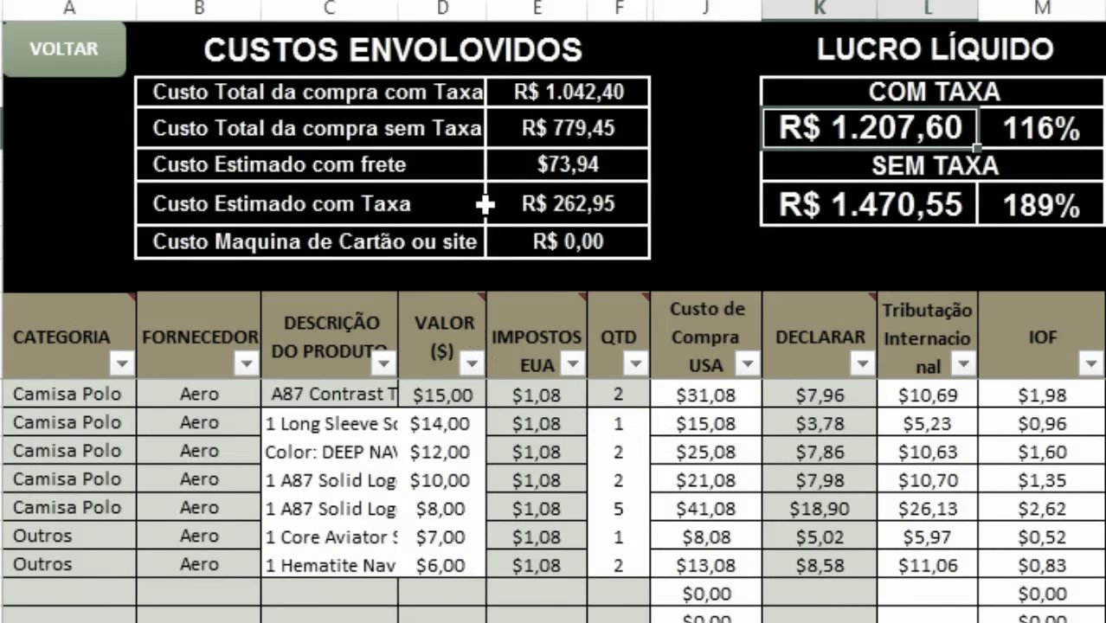
{"action": "left_click", "coordinate": [544, 130]}
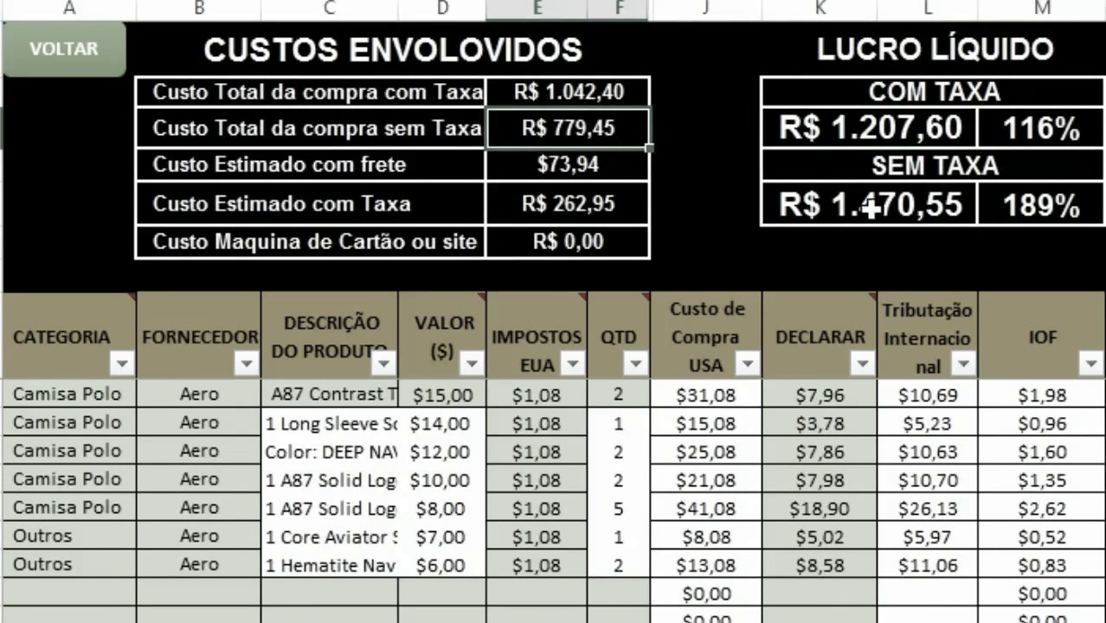
{"action": "left_click", "coordinate": [1000, 198]}
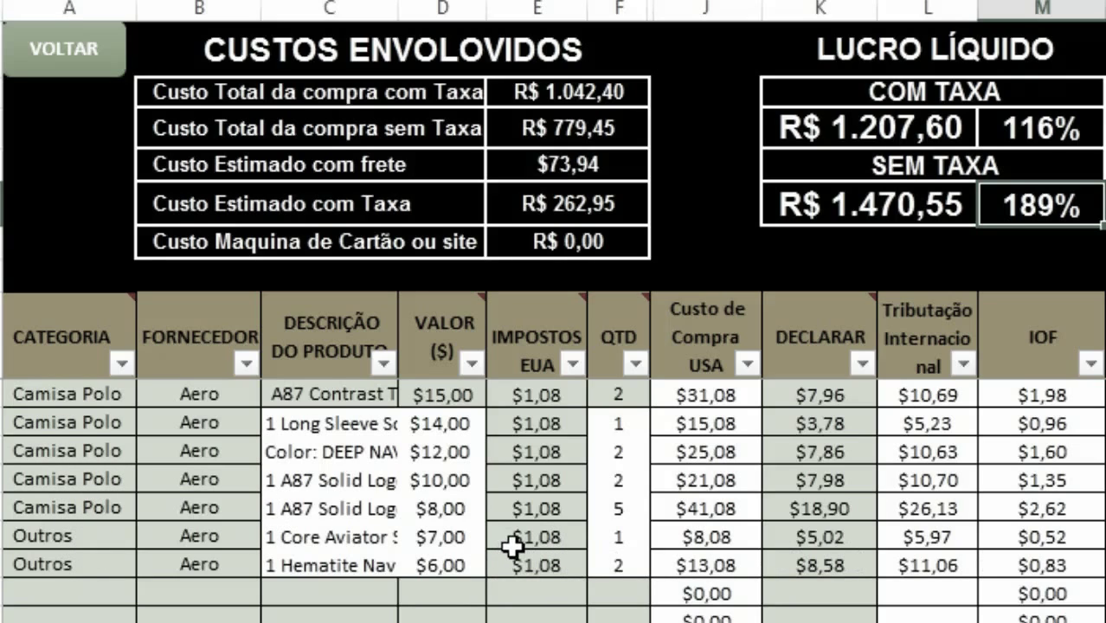
{"action": "left_click", "coordinate": [857, 209]}
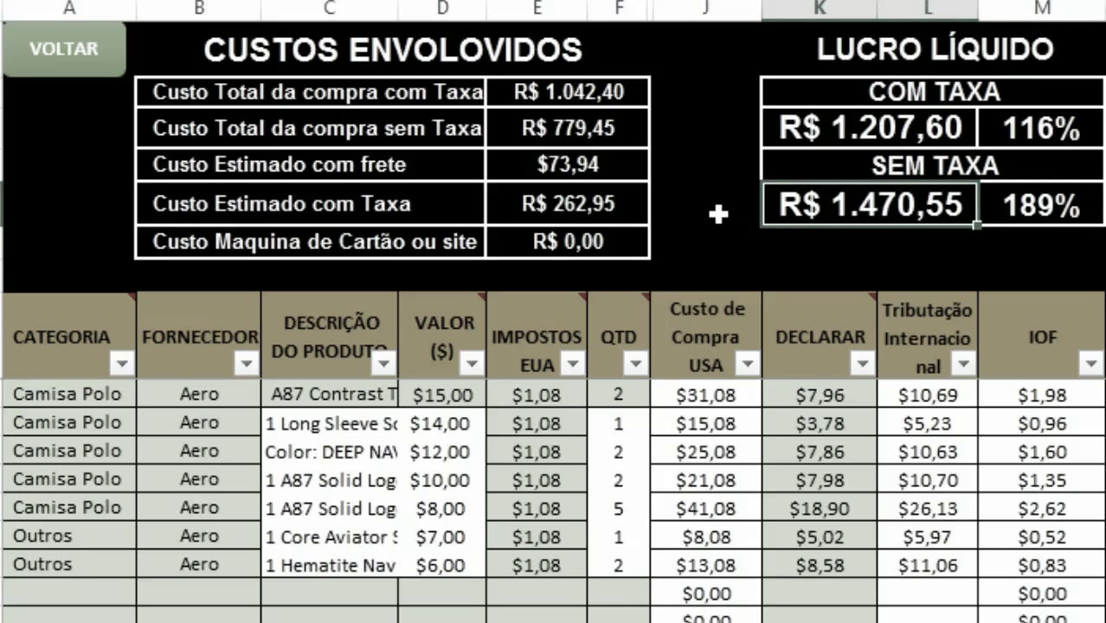
{"action": "left_click", "coordinate": [616, 129]}
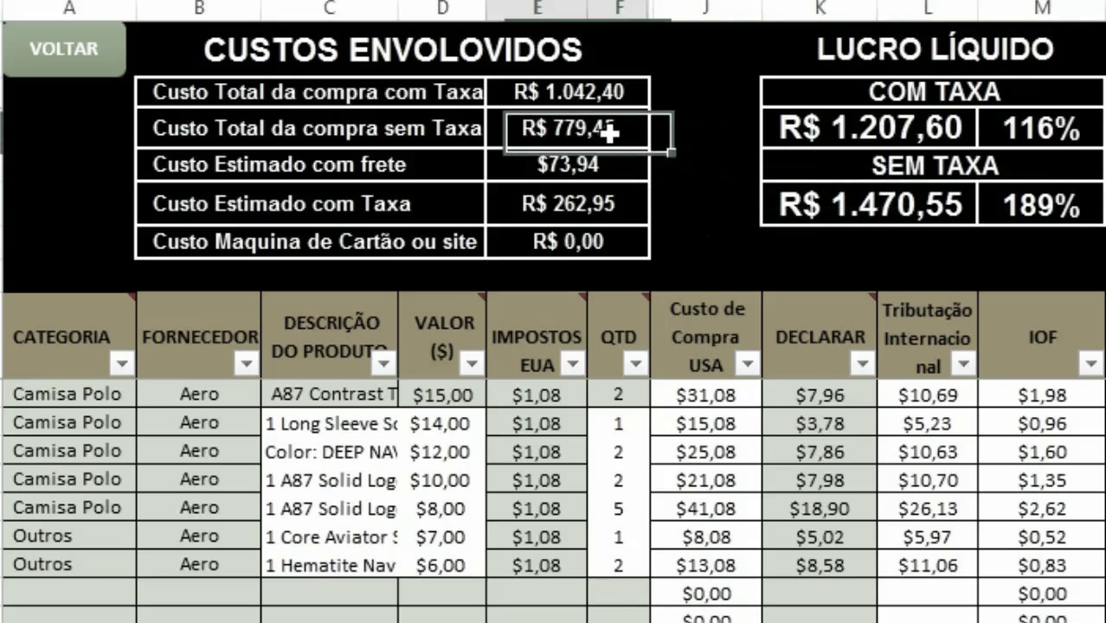
{"action": "left_click", "coordinate": [818, 214]}
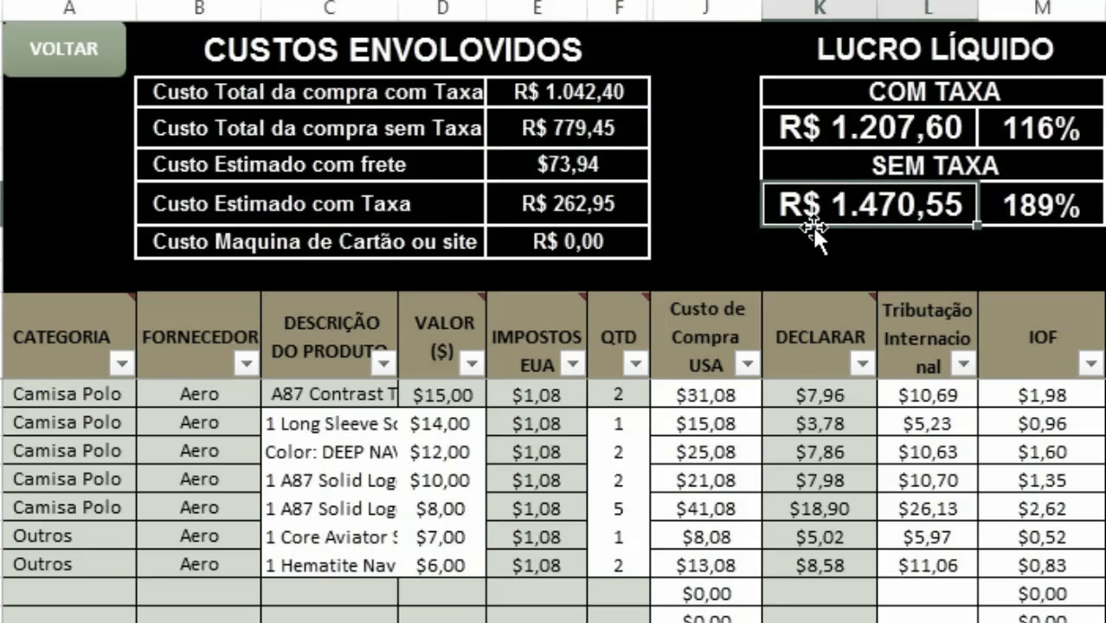
{"action": "left_click", "coordinate": [608, 93]}
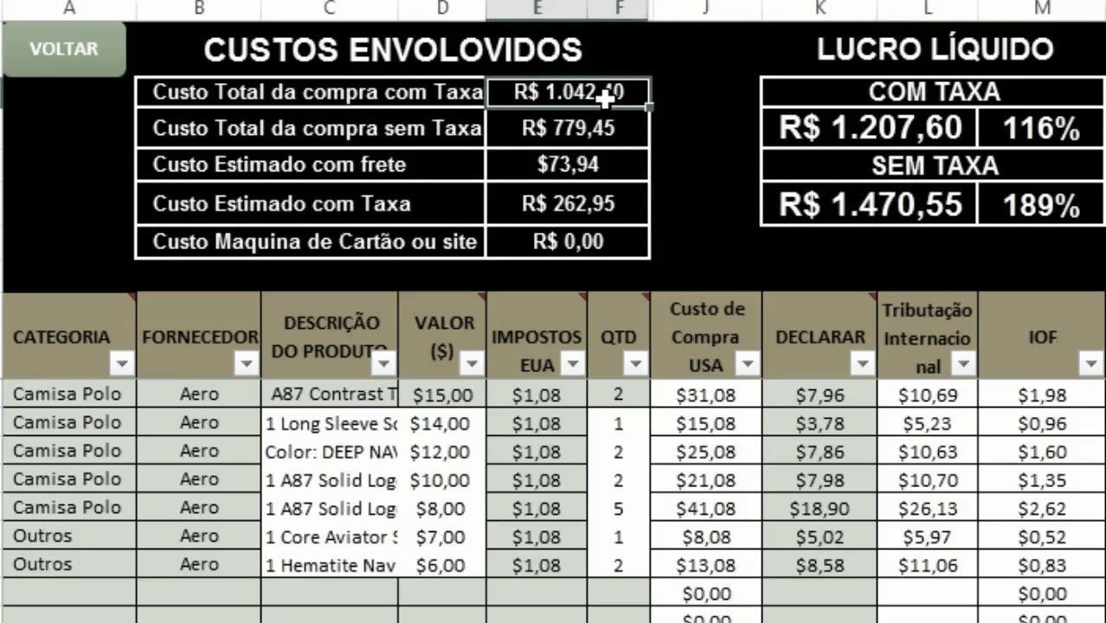
{"action": "left_click", "coordinate": [892, 127]}
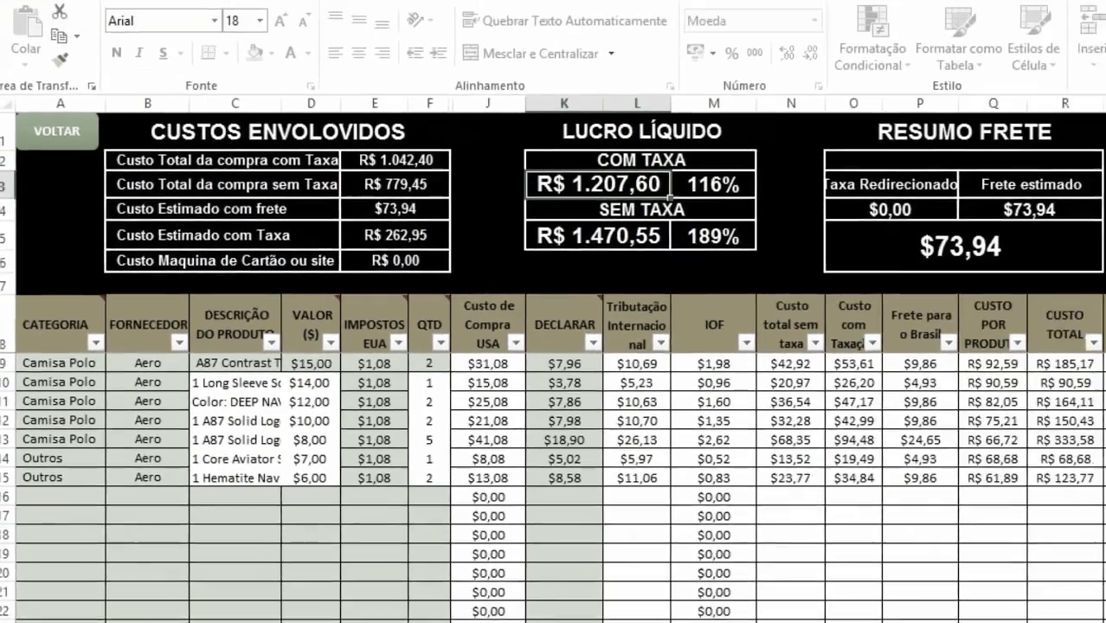
Step: Set PREÇO DE VENDA REAL to 160 for the first two Camisa Polo products, checking the COM TAXA profit percentage
{"action": "left_click", "coordinate": [983, 350]}
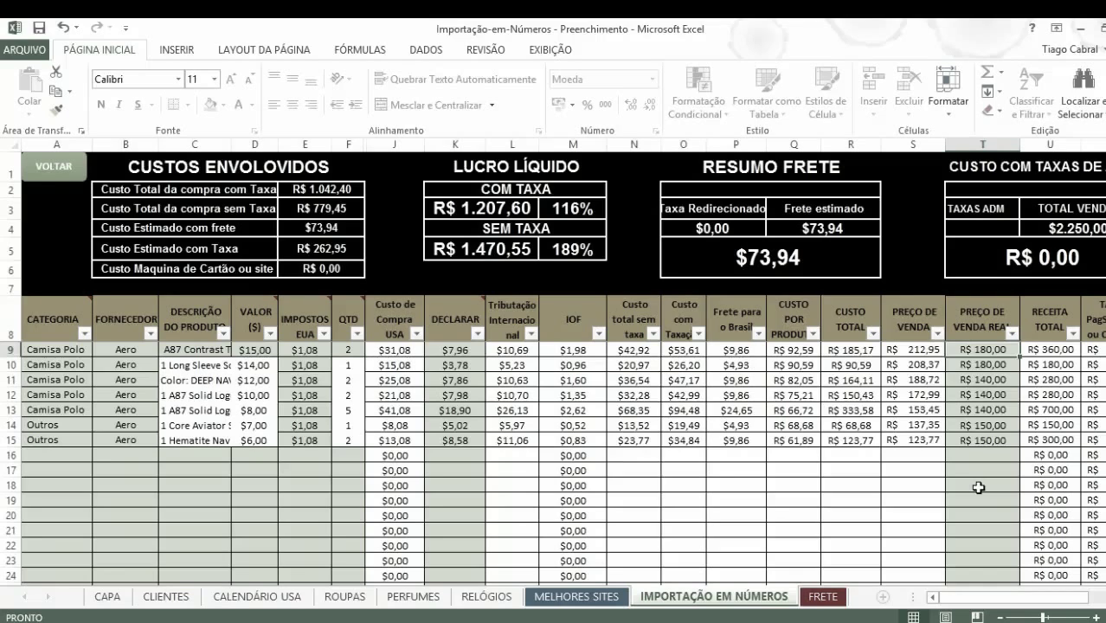
{"action": "type", "text": "160"}
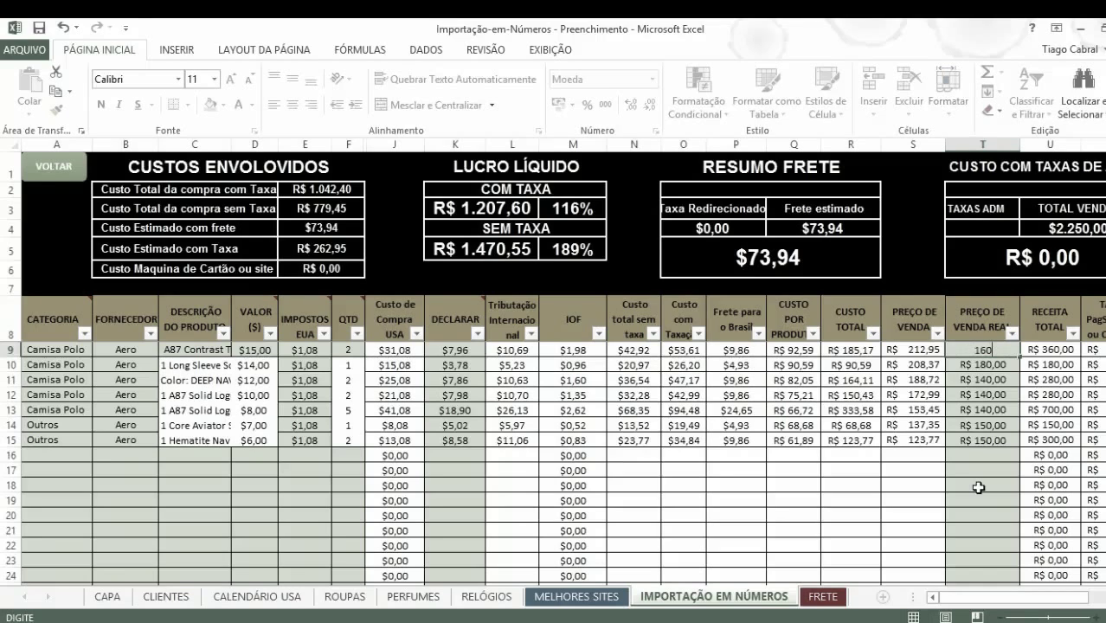
{"action": "key", "text": "Return"}
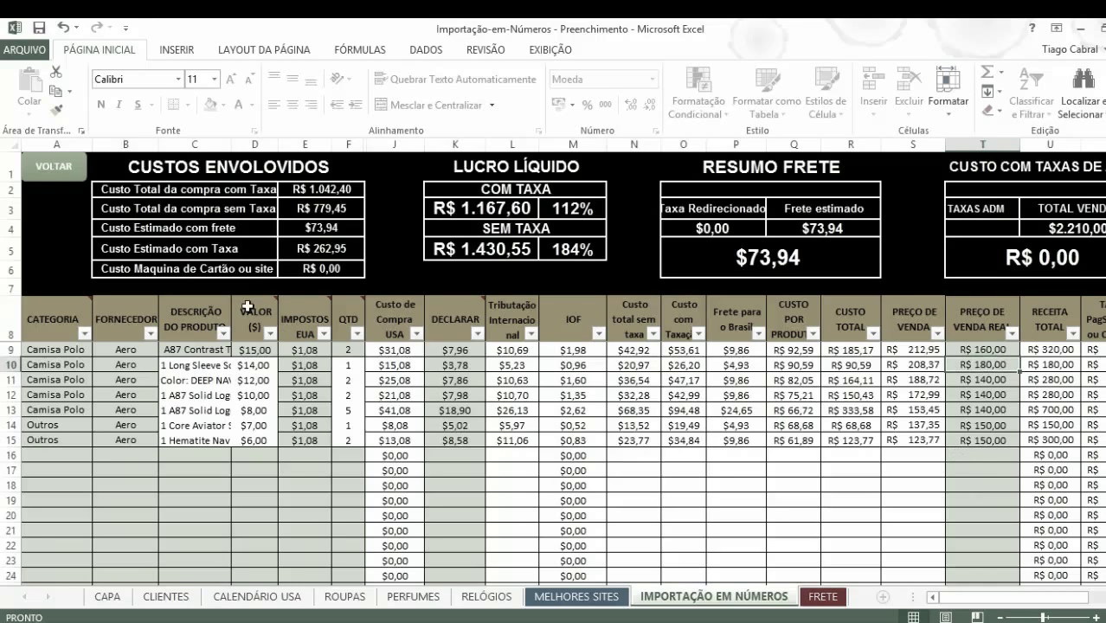
{"action": "left_click", "coordinate": [568, 206]}
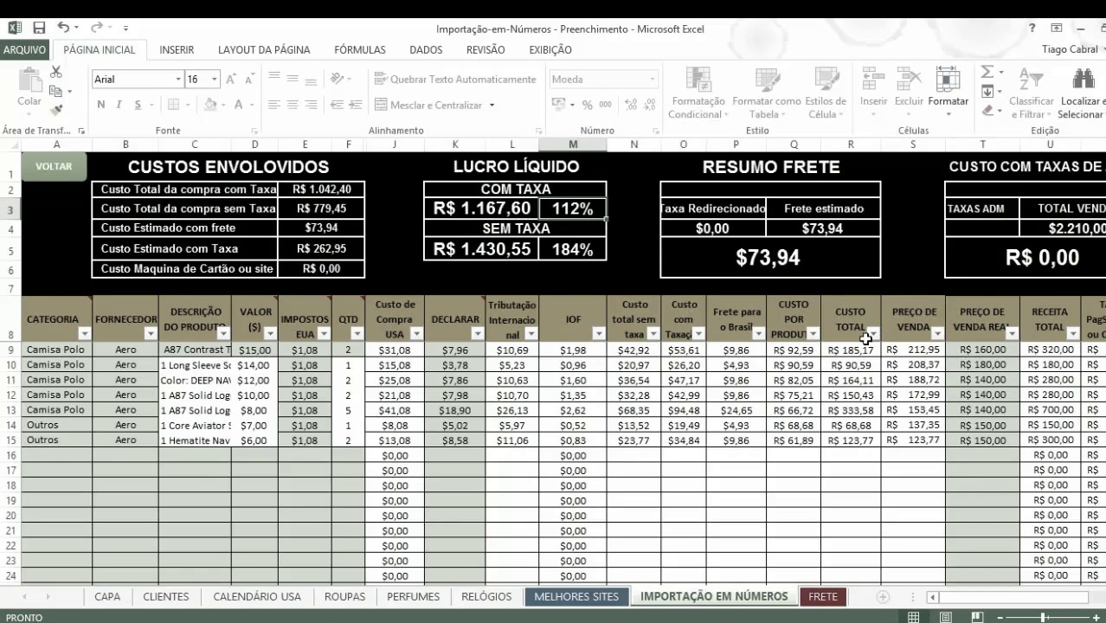
{"action": "left_click", "coordinate": [974, 364]}
{"action": "type", "text": "0"}
{"action": "key", "text": "Return"}
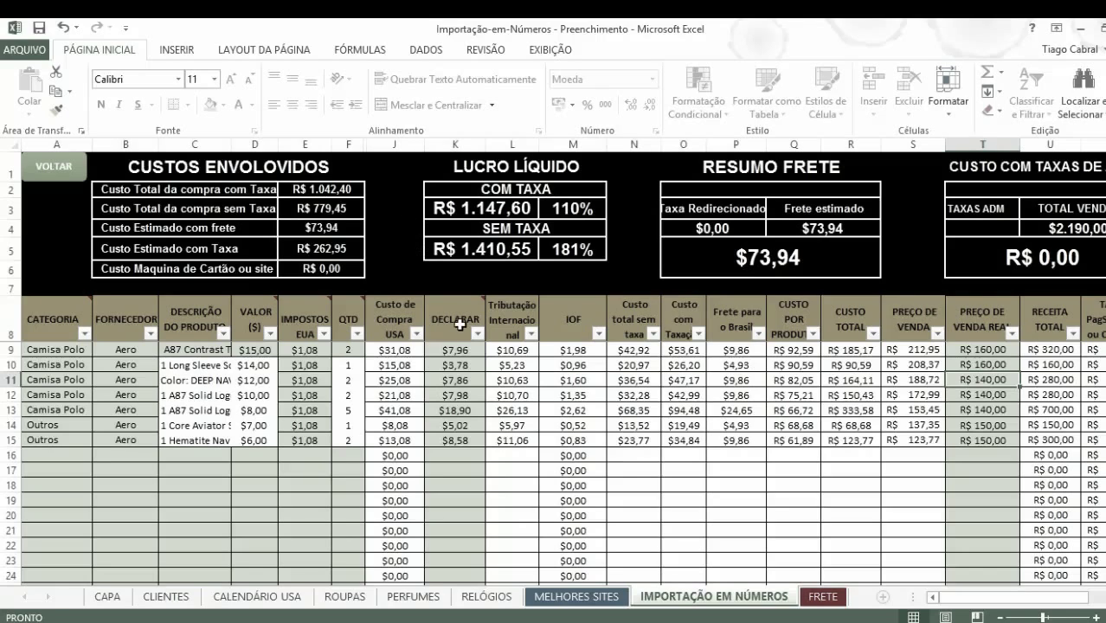
Step: Review the Camisa Polo entries in IMPOSTOS EUA and QTD, along with Custo Estimado com frete
{"action": "left_click", "coordinate": [310, 394]}
{"action": "left_click", "coordinate": [335, 407]}
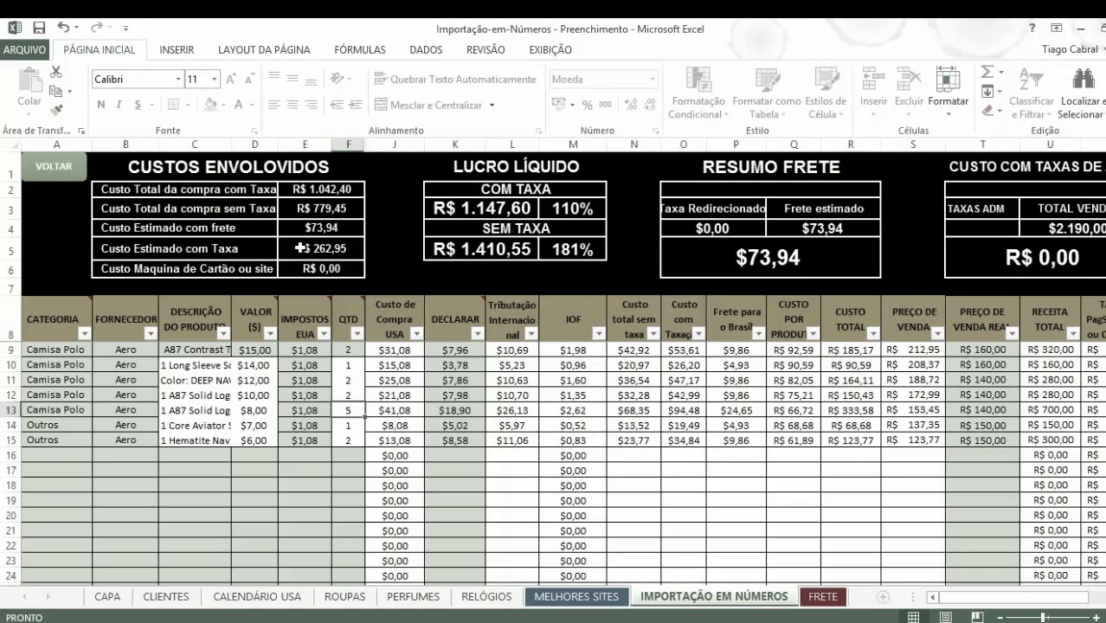
{"action": "left_click", "coordinate": [320, 228]}
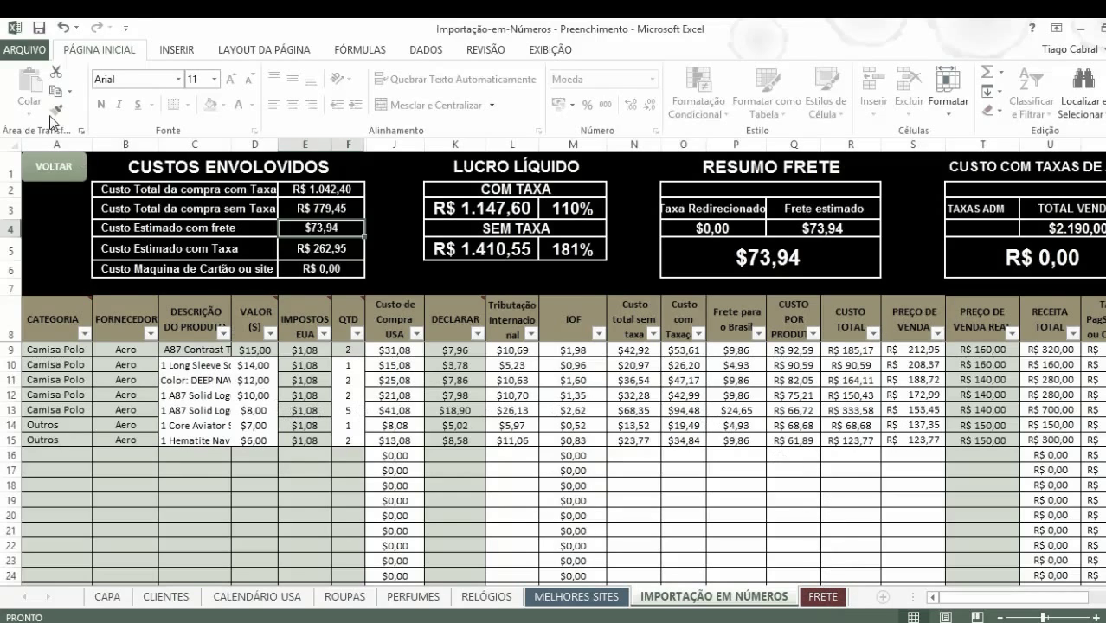
Step: Check the DOLAR rate on the CAPA sheet and return to IMPORTAÇÃO EM NÚMEROS
{"action": "left_click", "coordinate": [54, 171]}
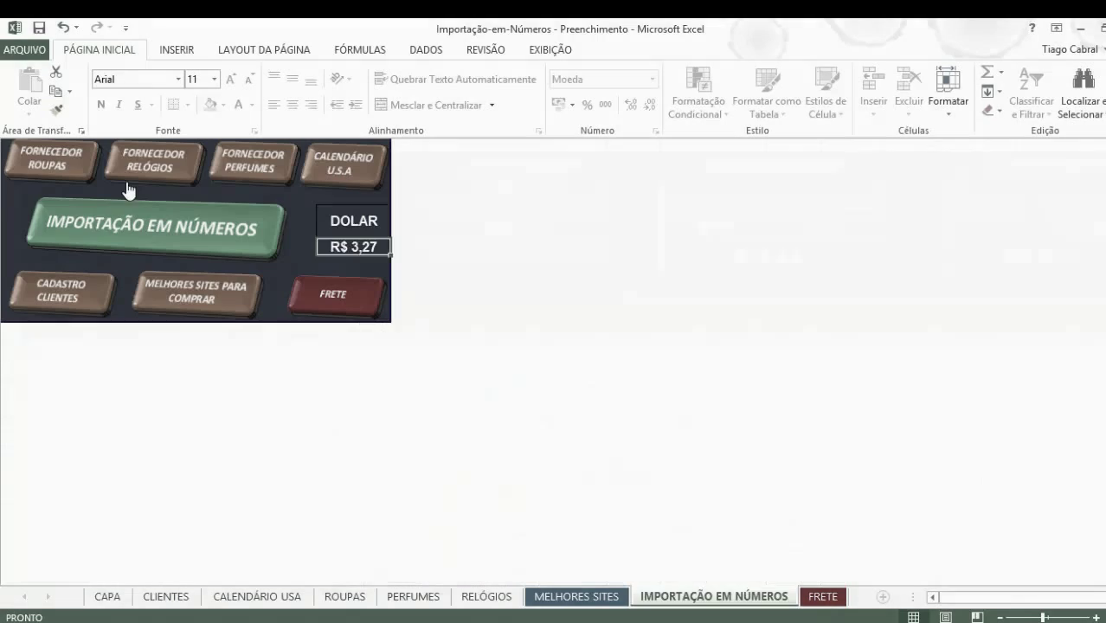
{"action": "left_click", "coordinate": [352, 249]}
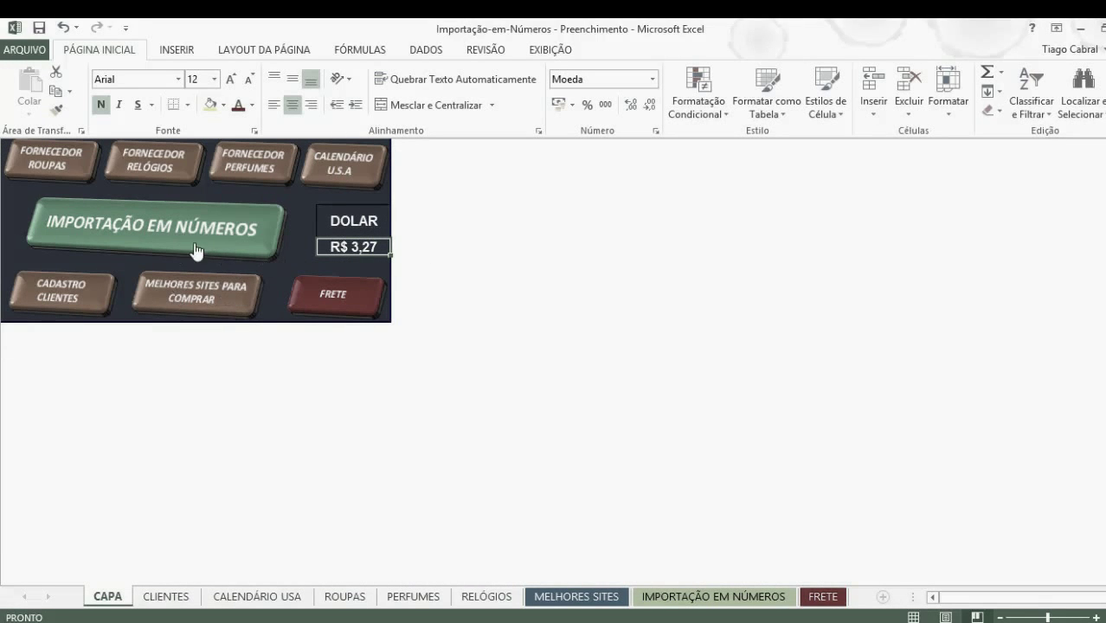
{"action": "left_click", "coordinate": [143, 232]}
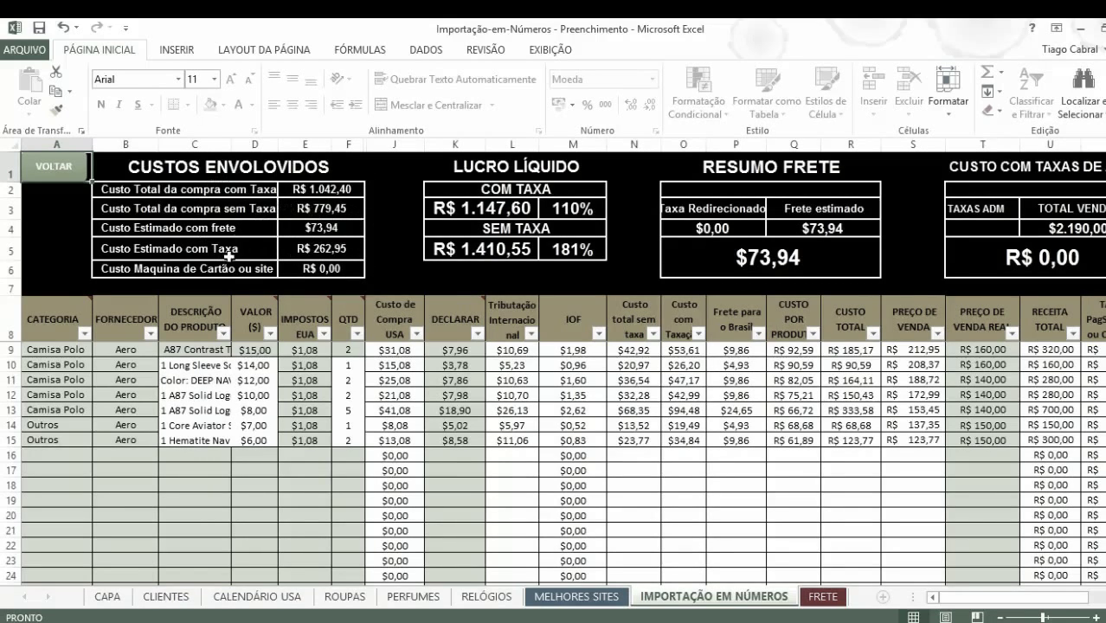
Step: Compare the total purchase costs with and without Taxa against both LUCRO LÍQUIDO amounts, and review the estimated tax and freight costs
{"action": "left_click", "coordinate": [335, 191]}
{"action": "left_click", "coordinate": [338, 208]}
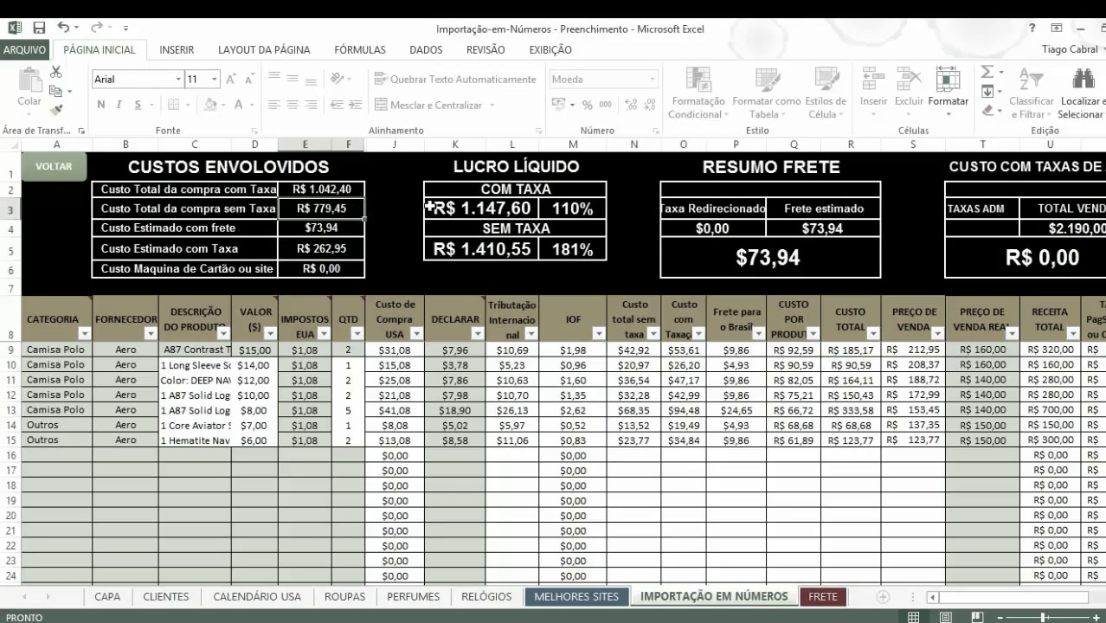
{"action": "left_click", "coordinate": [519, 205]}
{"action": "left_click", "coordinate": [495, 247]}
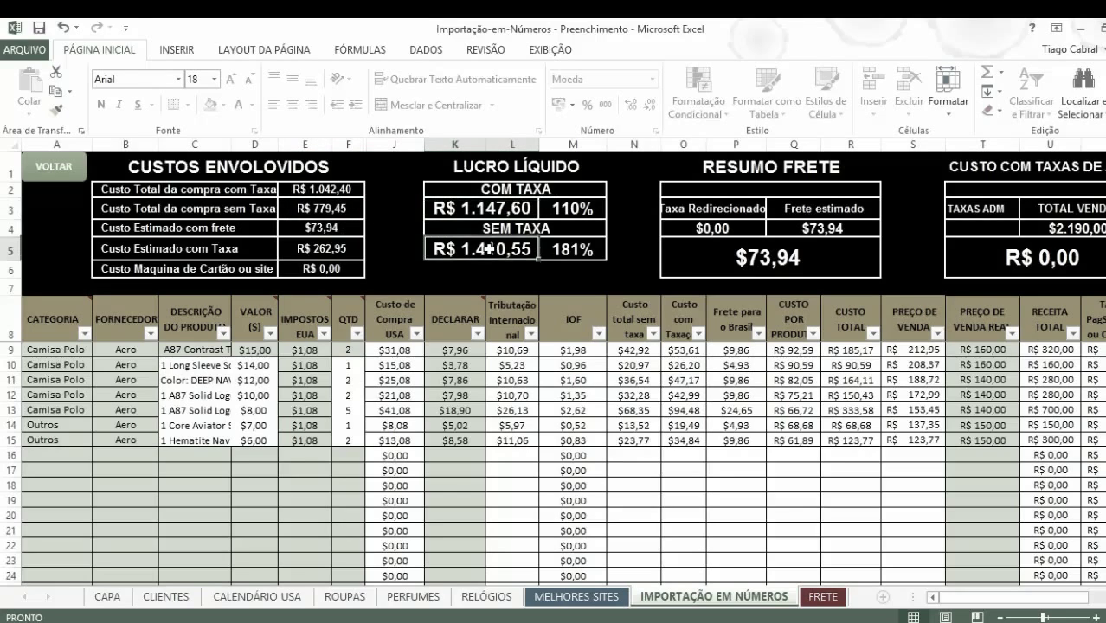
{"action": "left_click", "coordinate": [497, 206]}
{"action": "left_click", "coordinate": [498, 244]}
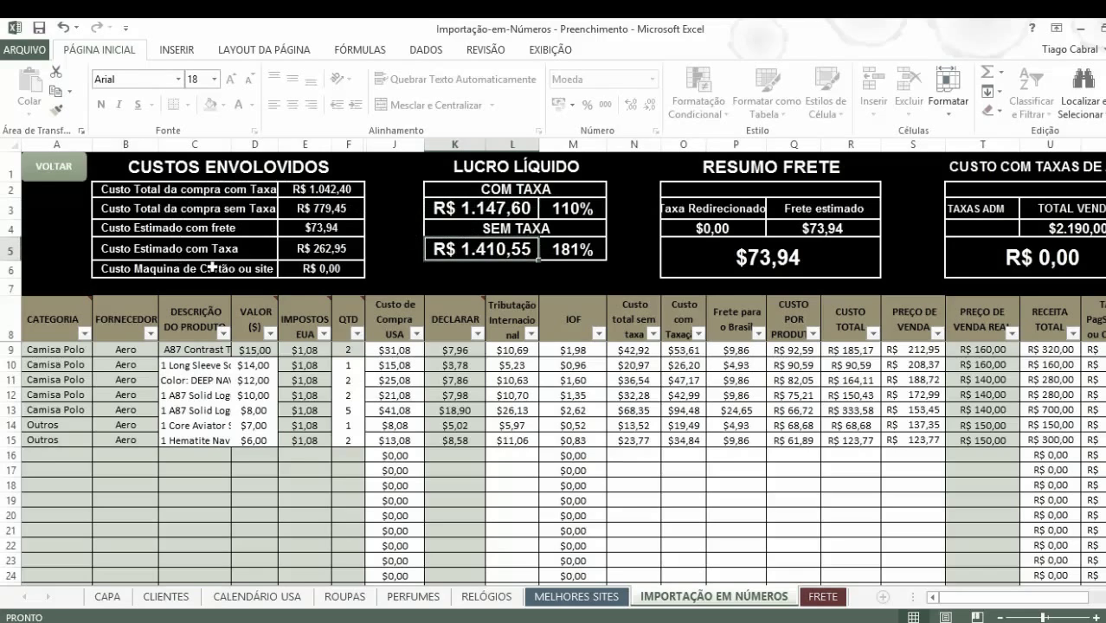
{"action": "left_click", "coordinate": [350, 250]}
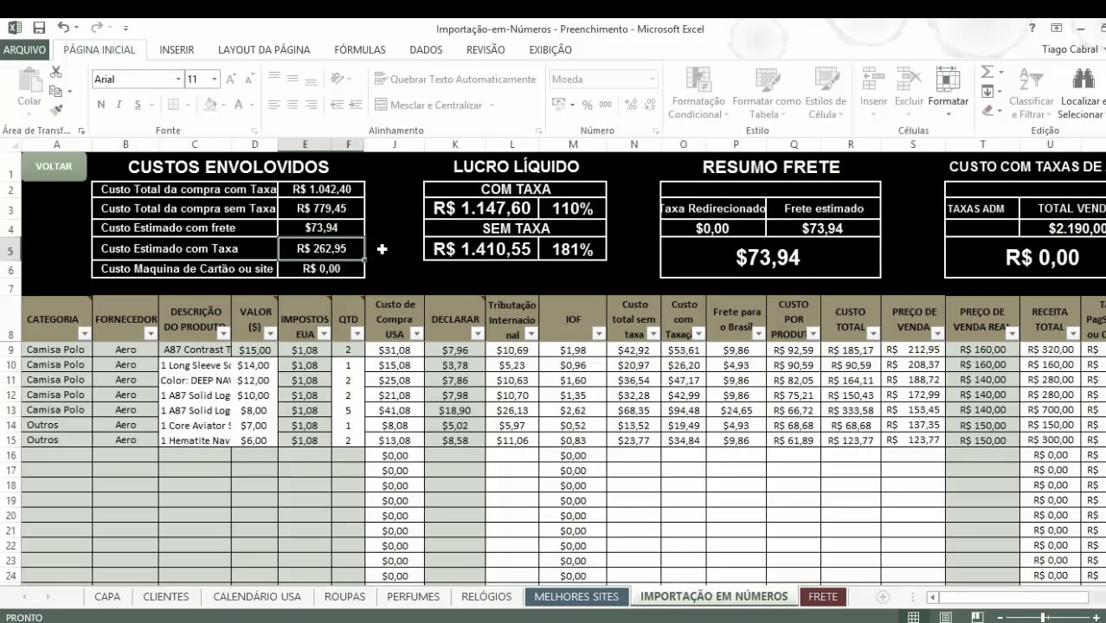
{"action": "left_click", "coordinate": [343, 225]}
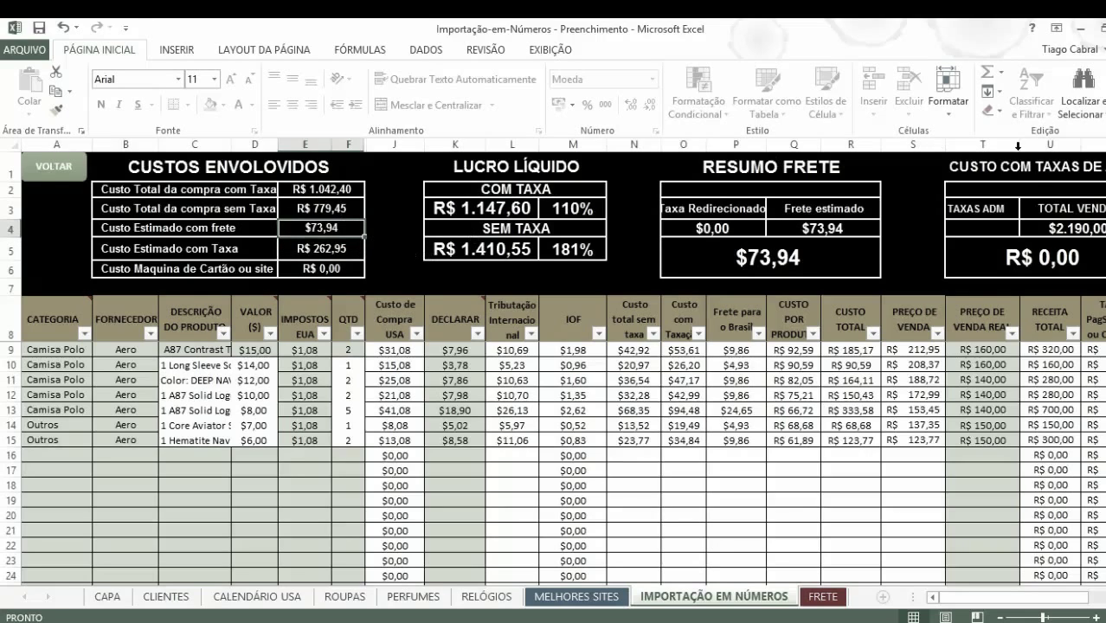